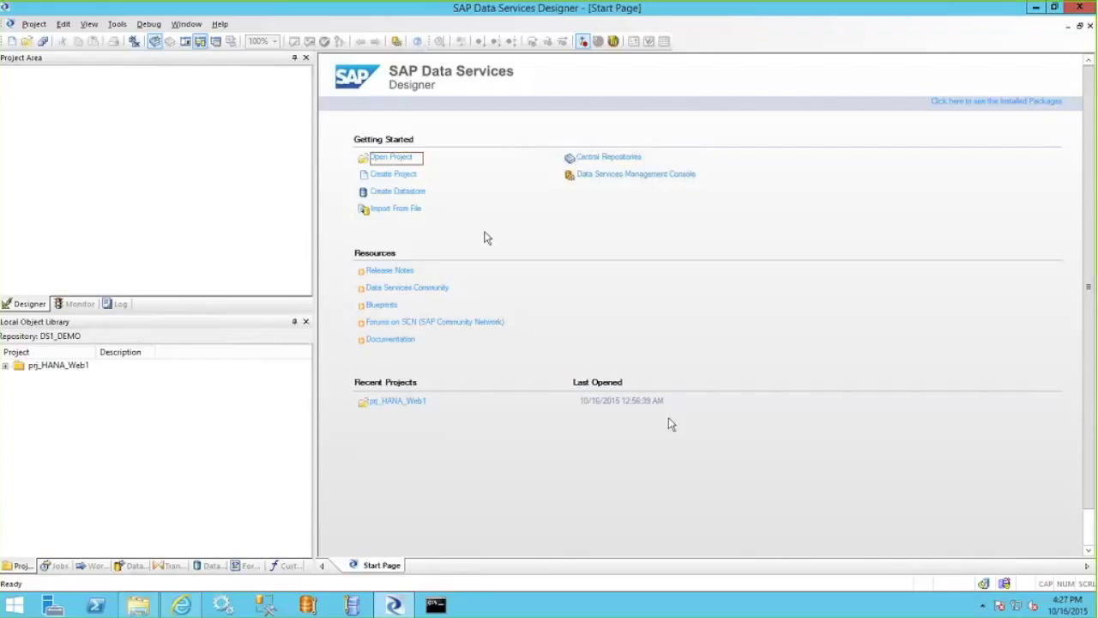
# Create a new project named prj_HANA_Demo.
pyautogui.click(390, 176)
pyautogui.write('pr')
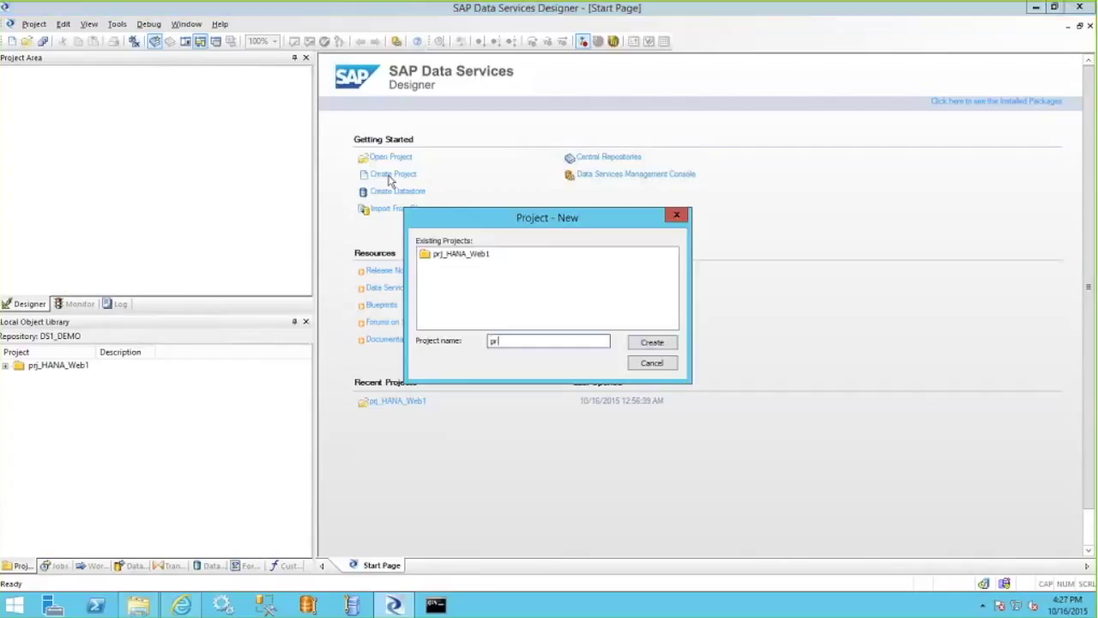
pyautogui.write('j_HANA_Demo')
pyautogui.click(656, 343)
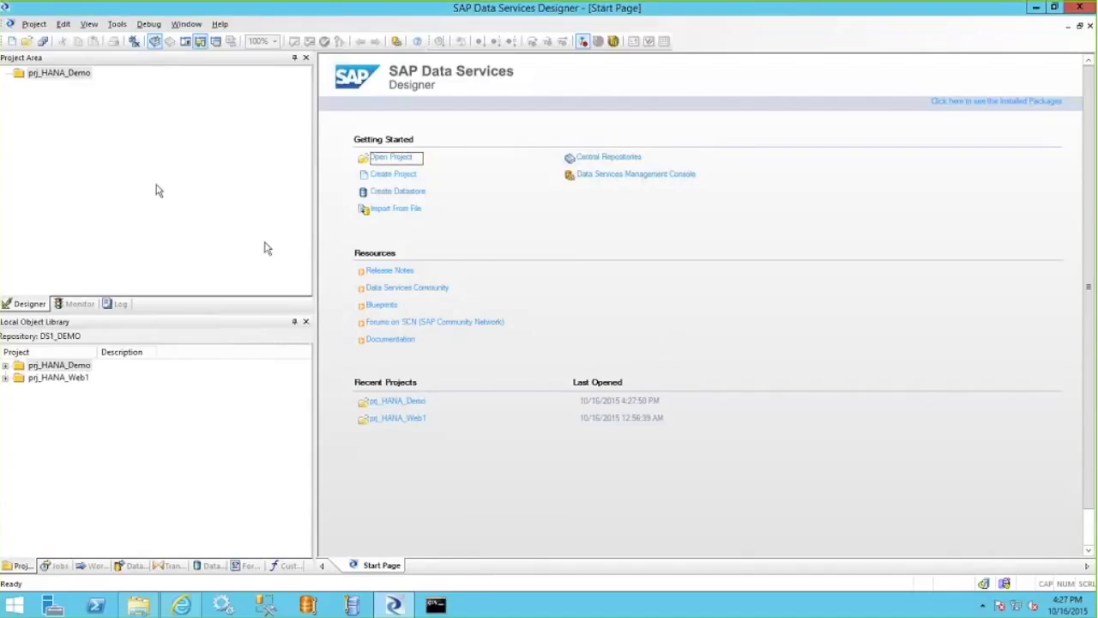
# Add a batch job named btc_HANA_Demo to the prj_HANA_Demo project.
pyautogui.rightClick(52, 110)
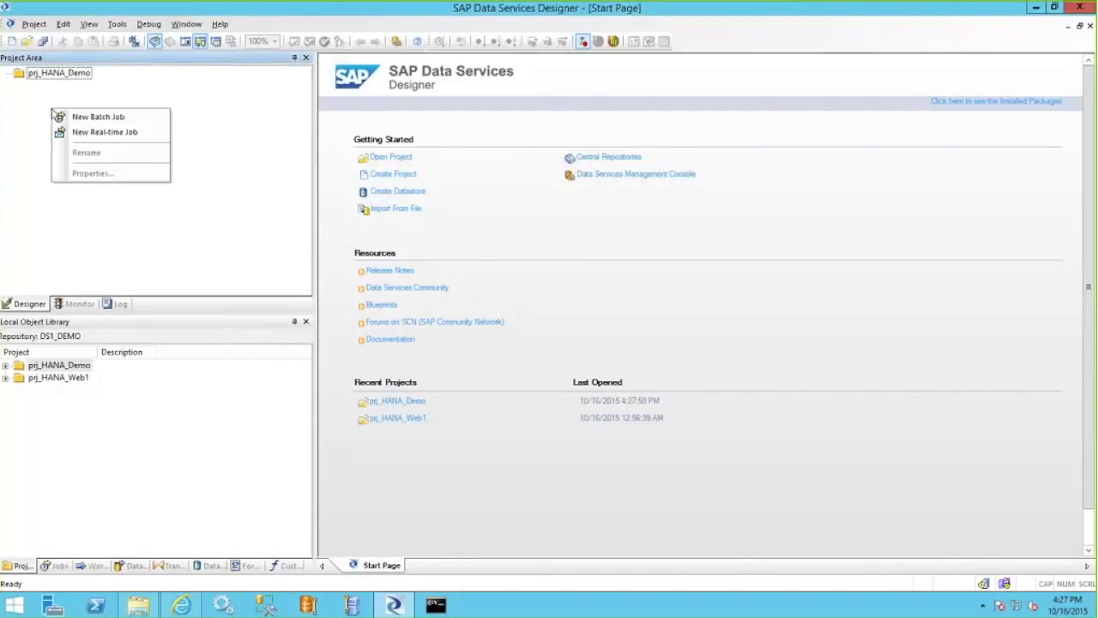
pyautogui.click(96, 119)
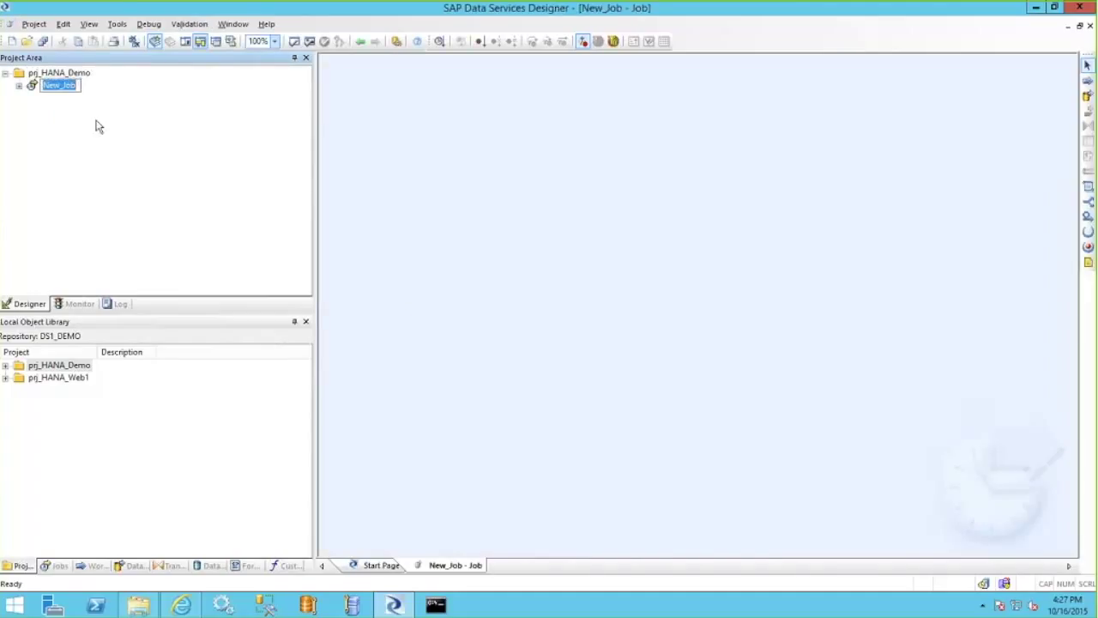
pyautogui.write('btc_HAN_A_Demo')
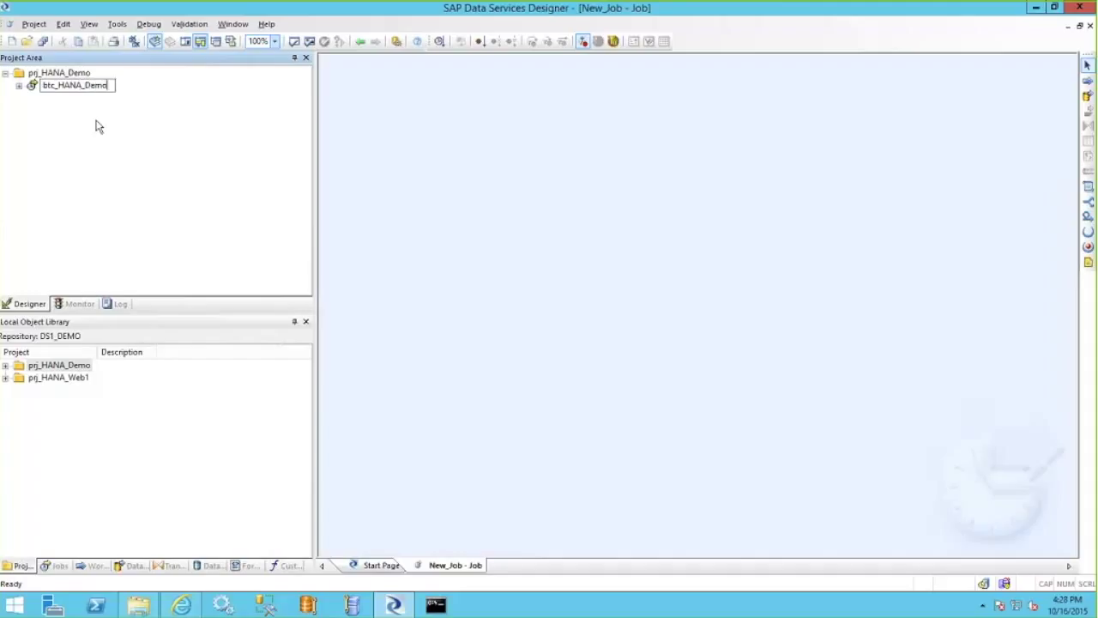
pyautogui.press('Return')
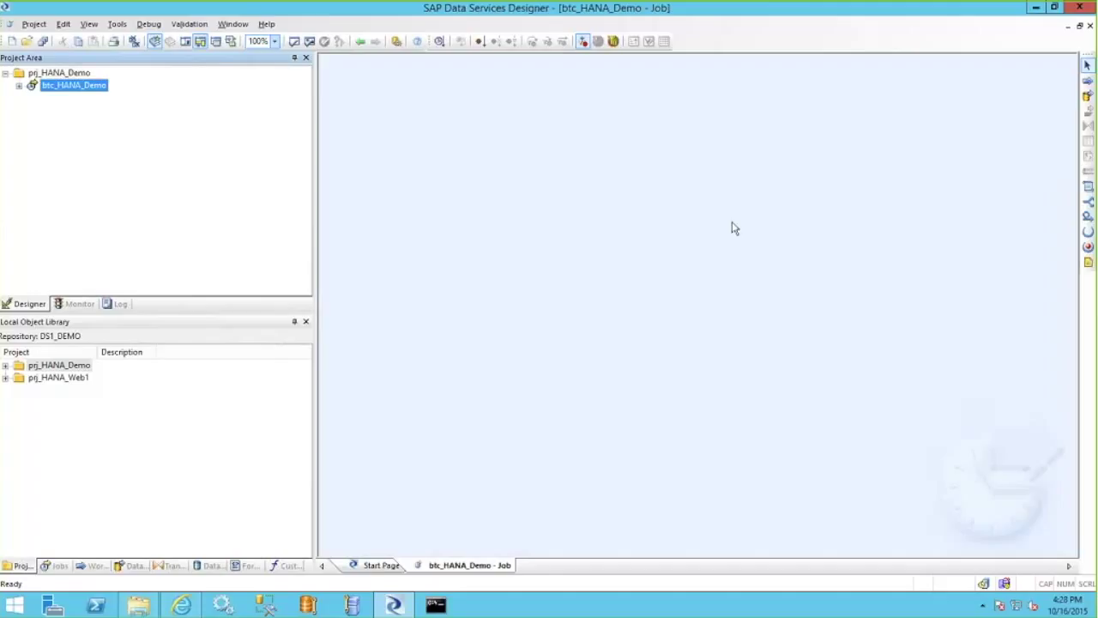
# Add a work flow named wkf_HANA_Demo to the batch job.
pyautogui.click(1088, 80)
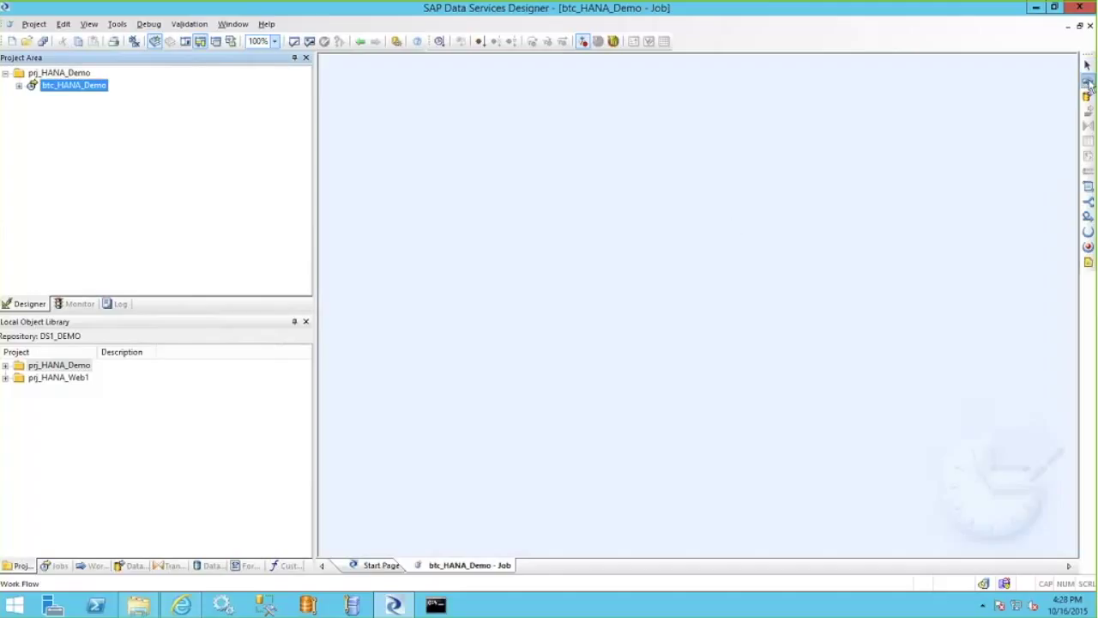
pyautogui.click(589, 239)
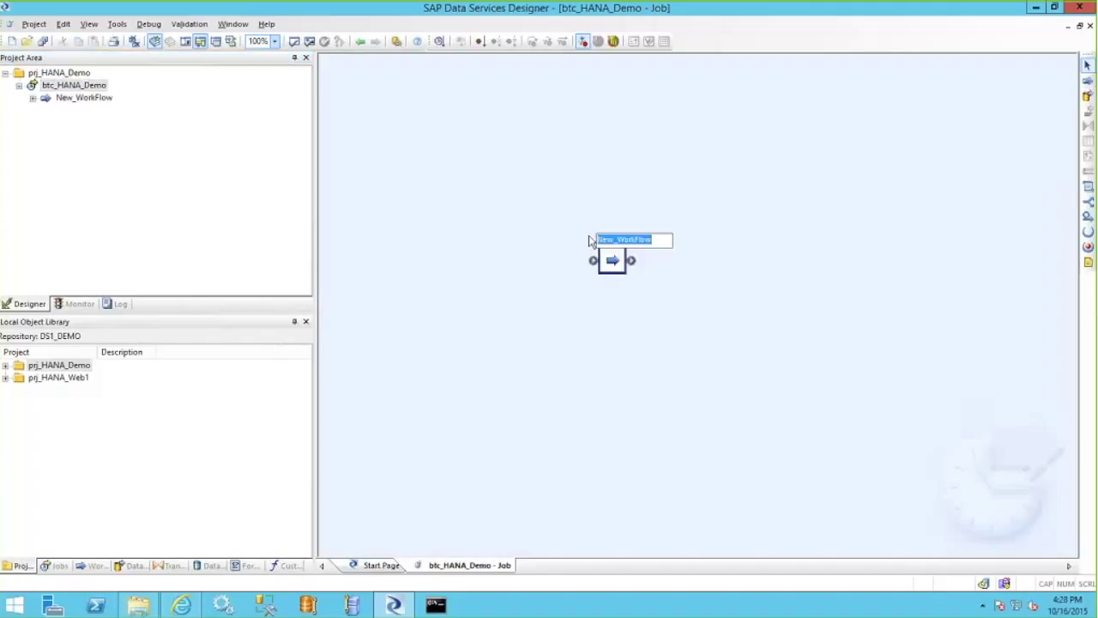
pyautogui.write('wrk')
pyautogui.press('BackSpace')
pyautogui.press('BackSpace')
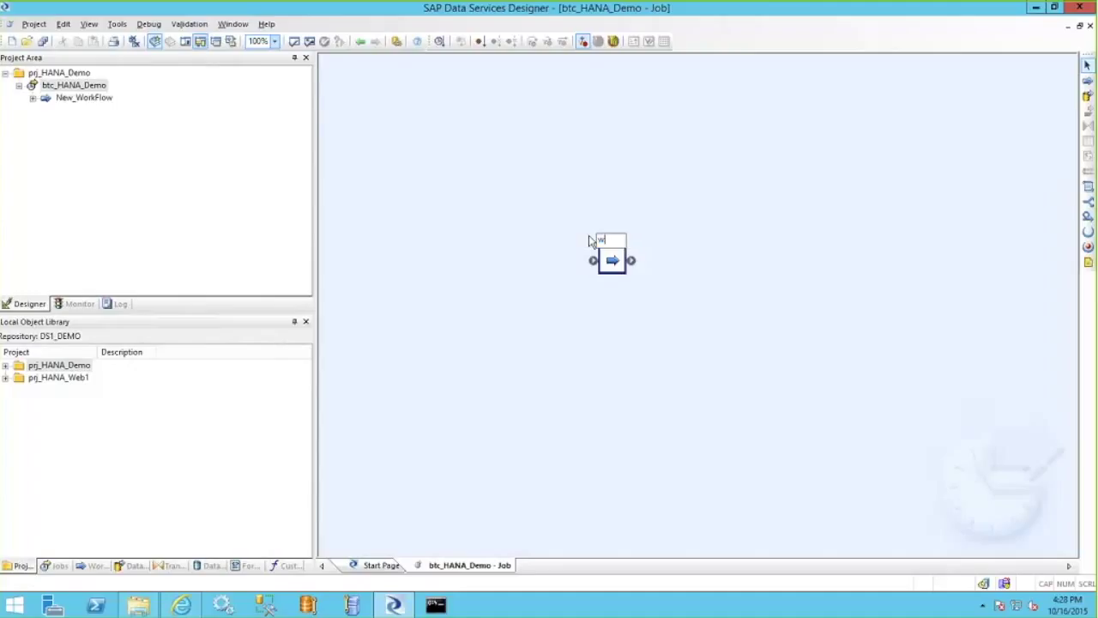
pyautogui.write('f')
pyautogui.write('f_')
pyautogui.write('HANA_Demo')
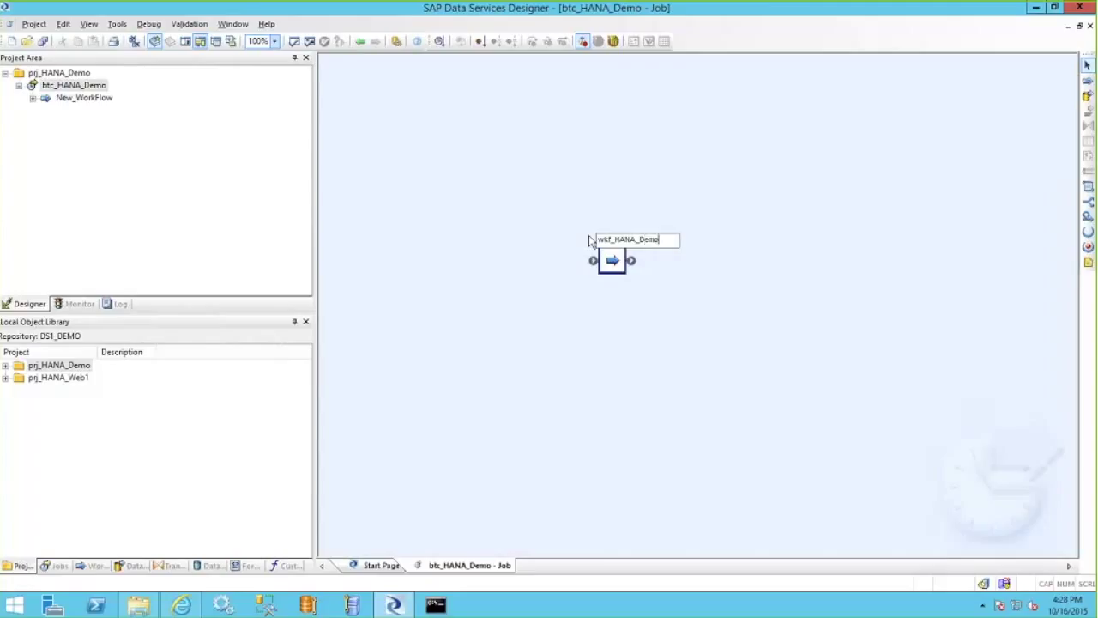
pyautogui.press('Return')
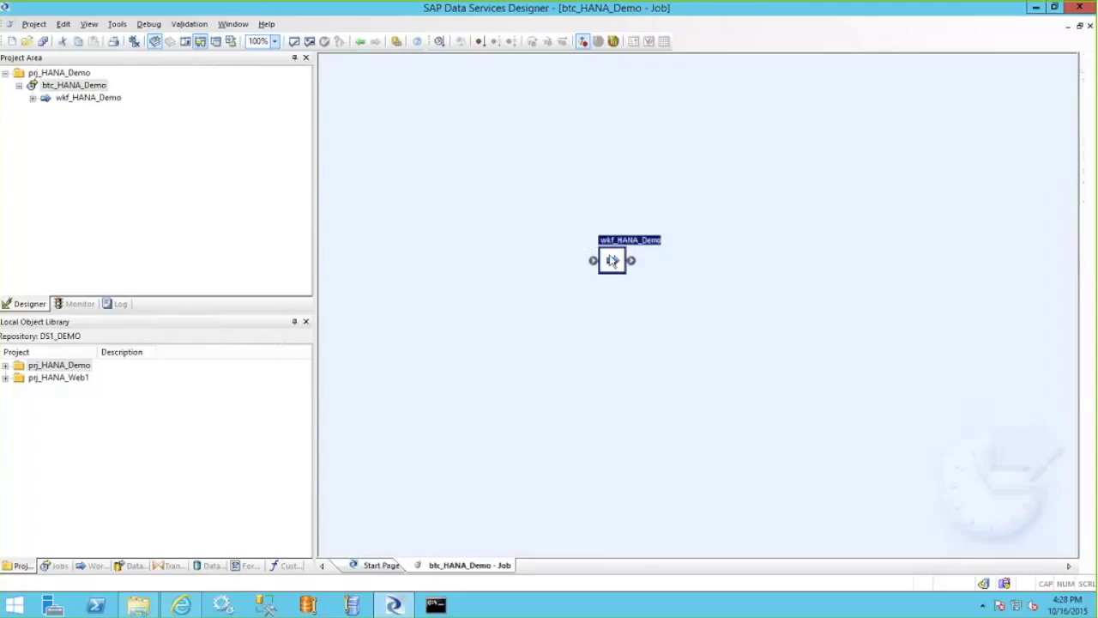
# Inside wkf_HANA_Demo, add data flow dtf_HANA_Demo and open it.
pyautogui.doubleClick(612, 261)
pyautogui.click(1087, 97)
pyautogui.click(583, 217)
pyautogui.write('df')
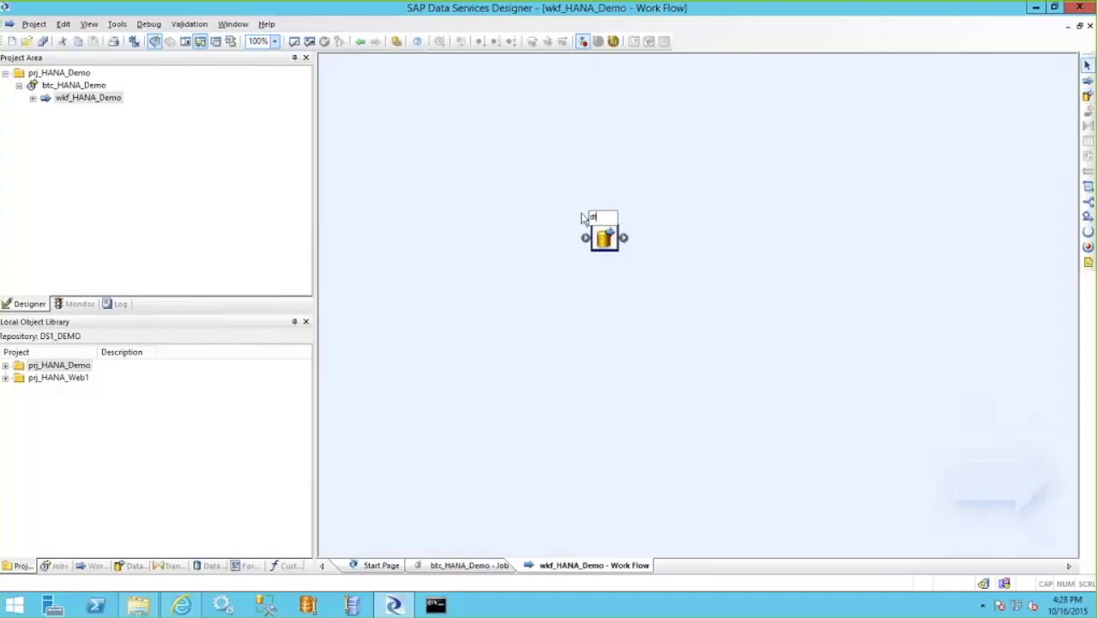
pyautogui.write('_HANA_')
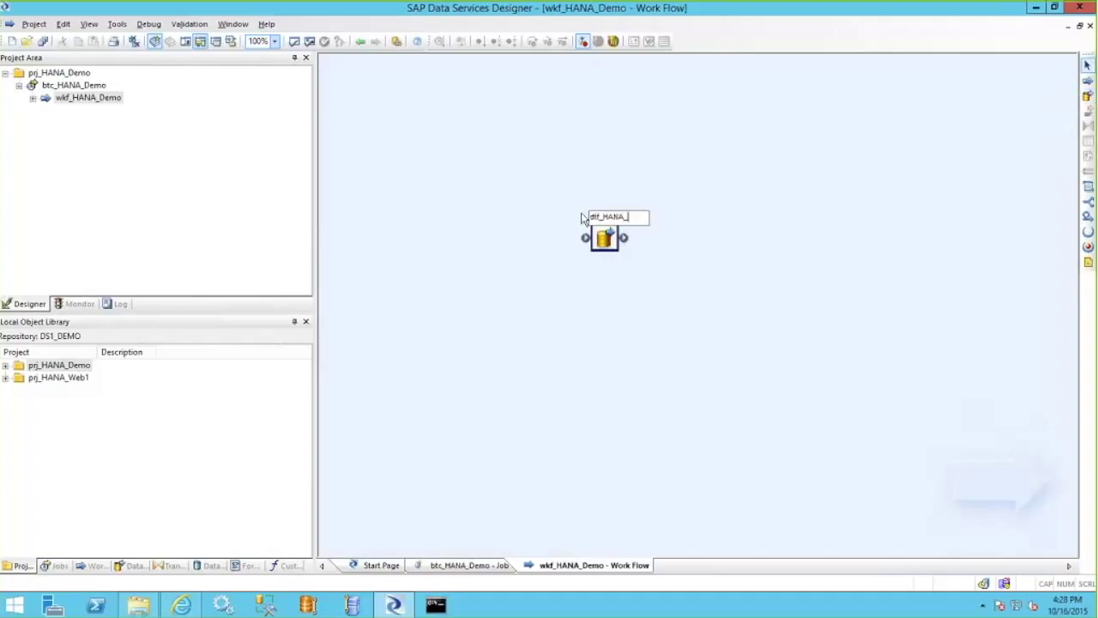
pyautogui.write('Demo')
pyautogui.press('Return')
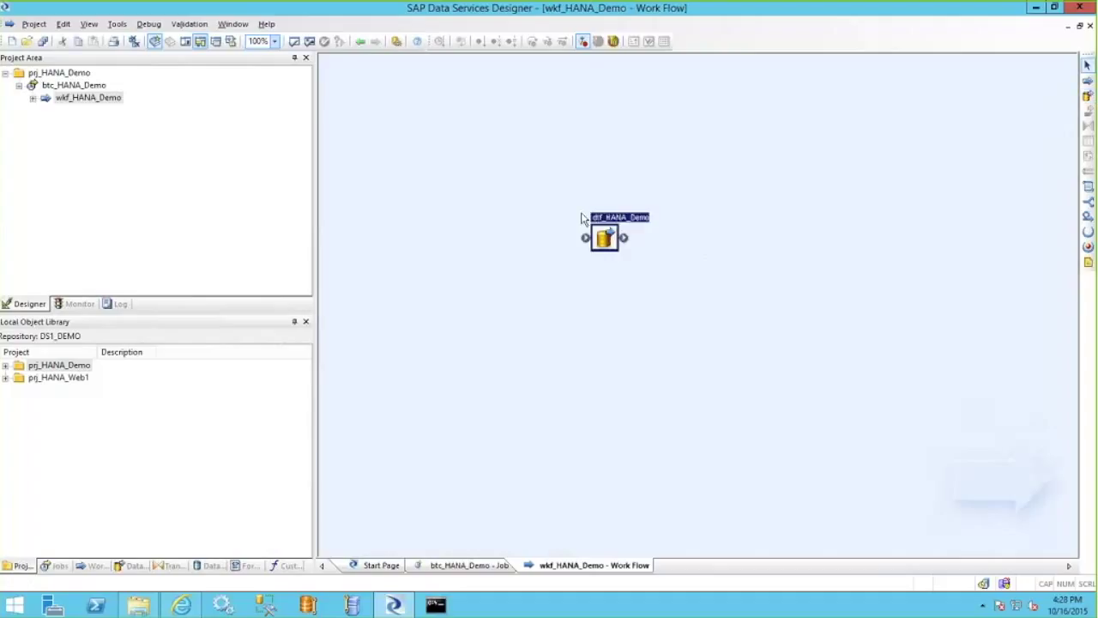
pyautogui.doubleClick(610, 245)
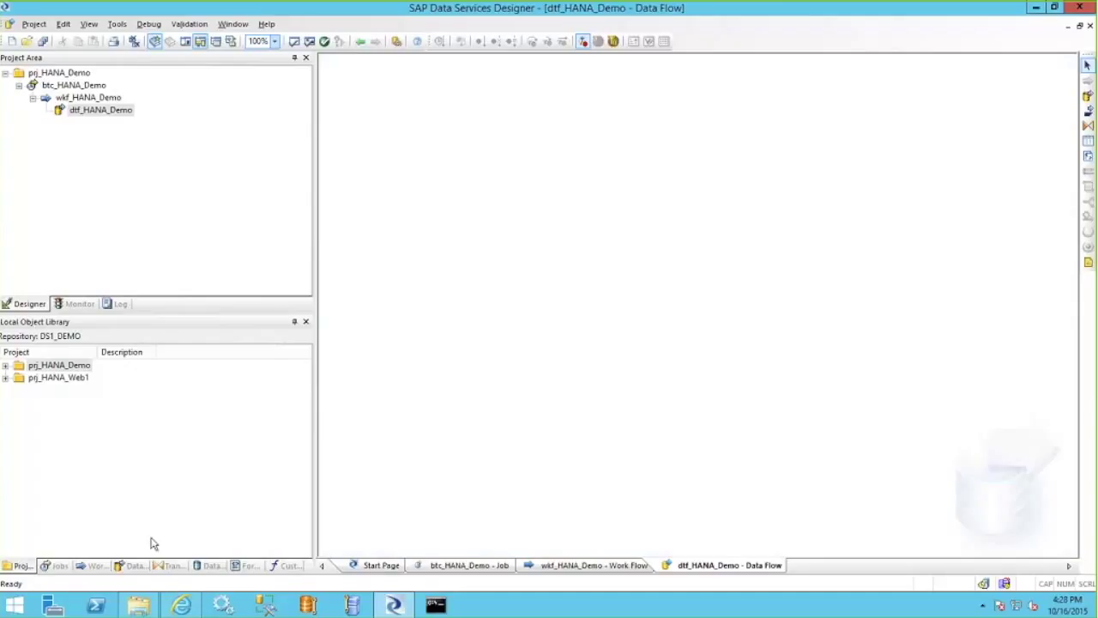
# Review the dts_HANA_Web2 datastore settings without changes, then list the file formats.
pyautogui.click(212, 565)
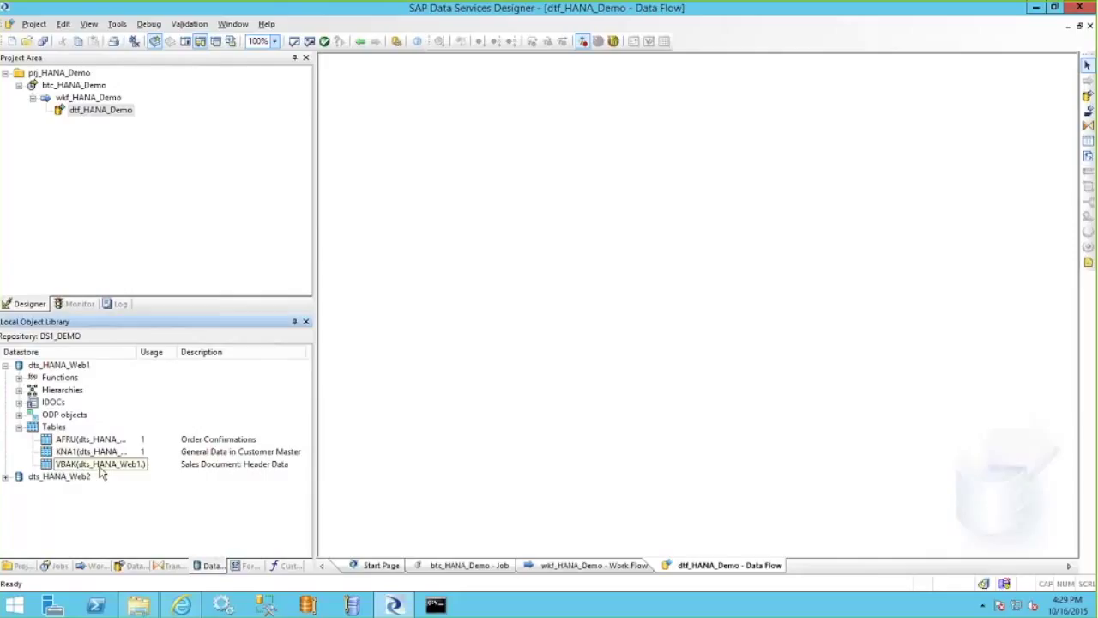
pyautogui.rightClick(39, 483)
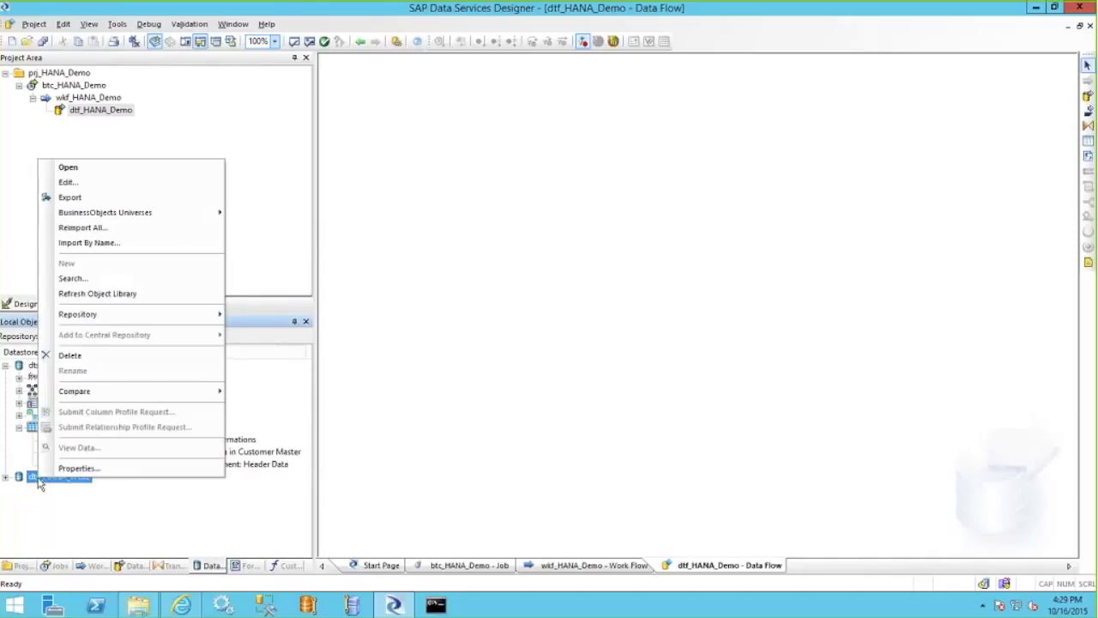
pyautogui.click(73, 185)
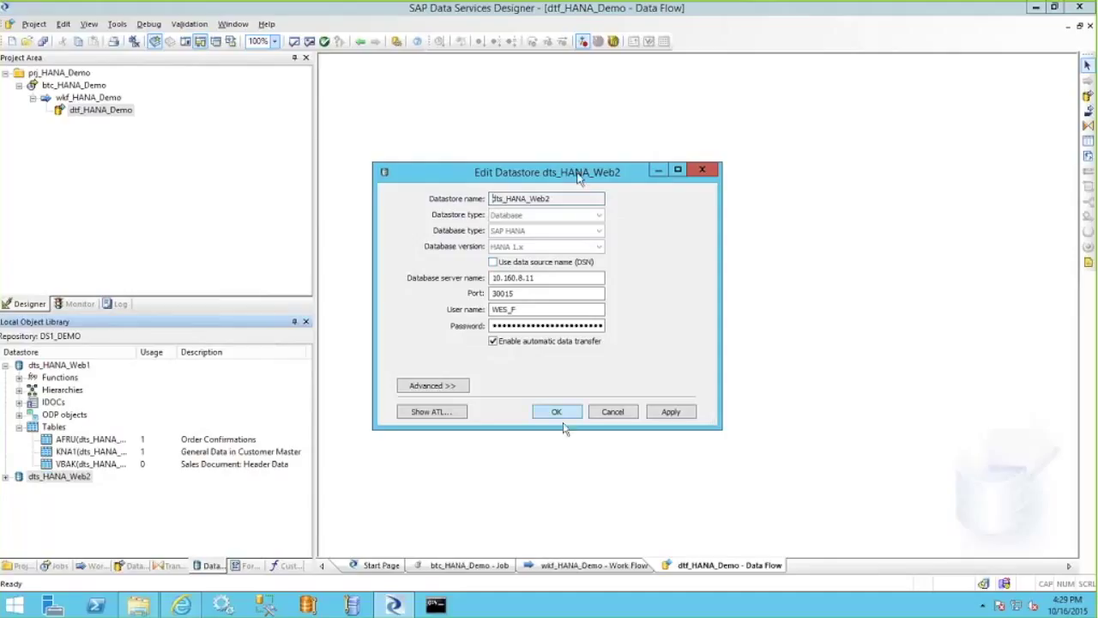
pyautogui.click(621, 415)
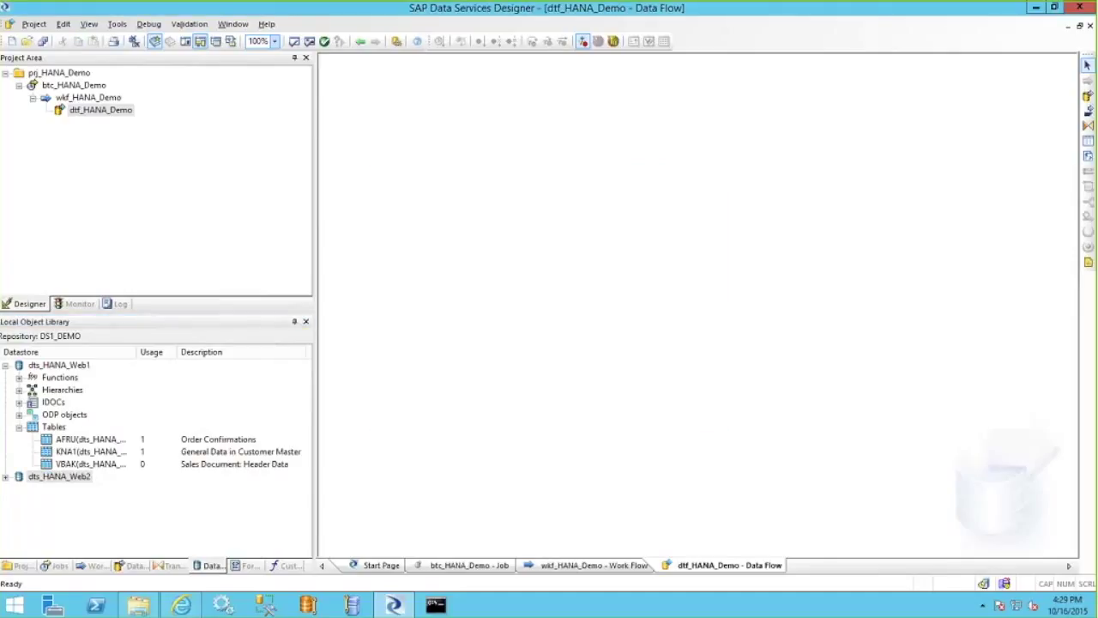
pyautogui.click(249, 565)
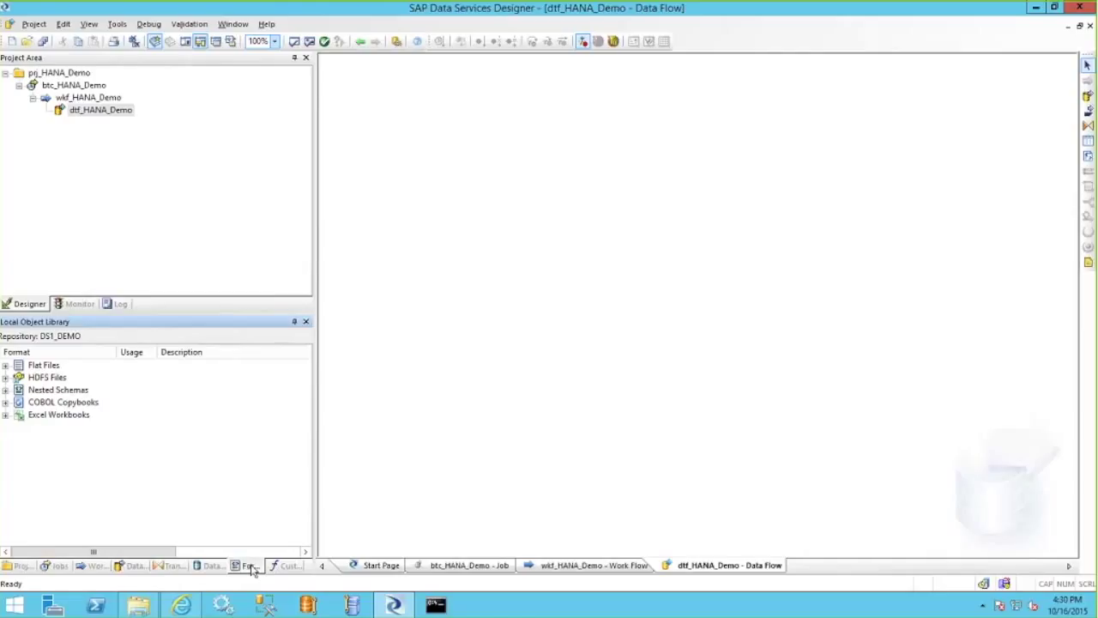
# Inspect the shipmentLoad flat file's fields and sample rows, then drag it into dtf_HANA_Demo.
pyautogui.click(5, 364)
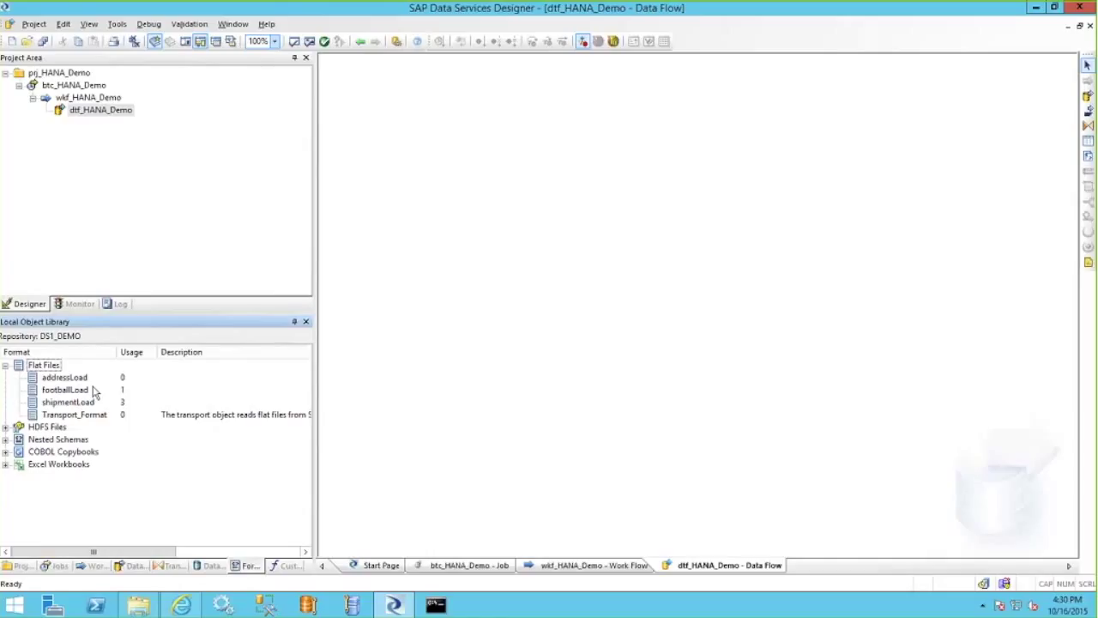
pyautogui.rightClick(76, 409)
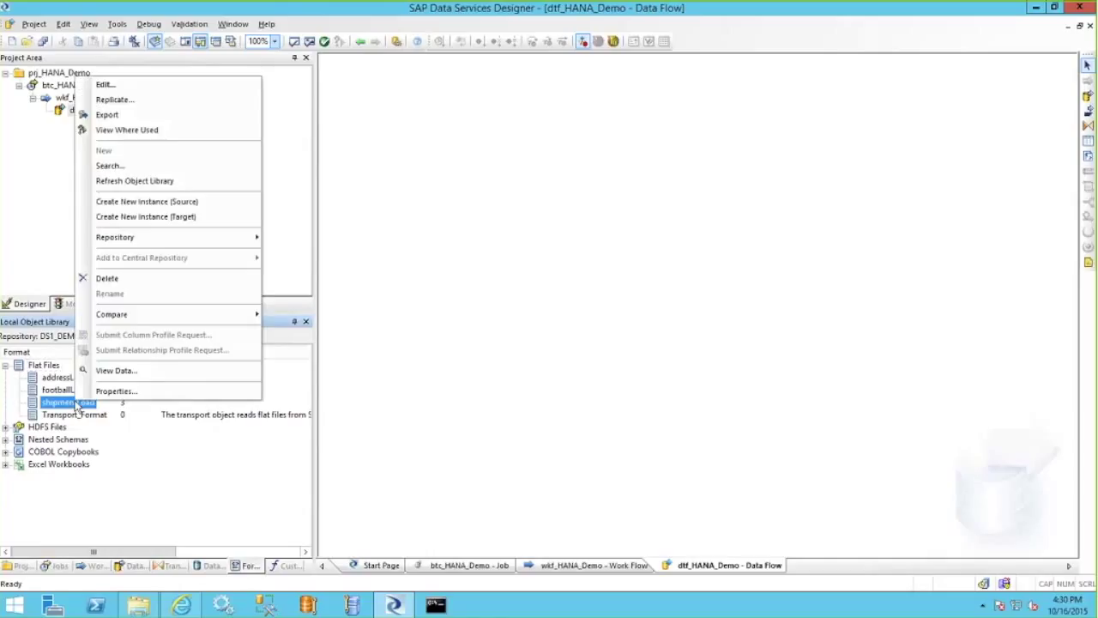
pyautogui.click(106, 85)
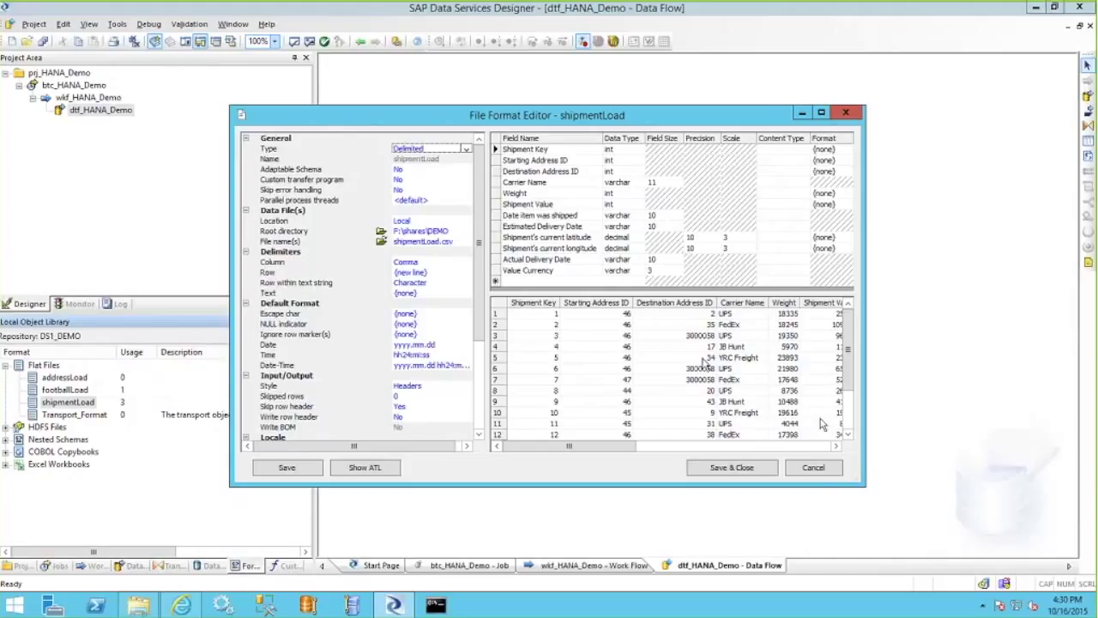
pyautogui.click(812, 469)
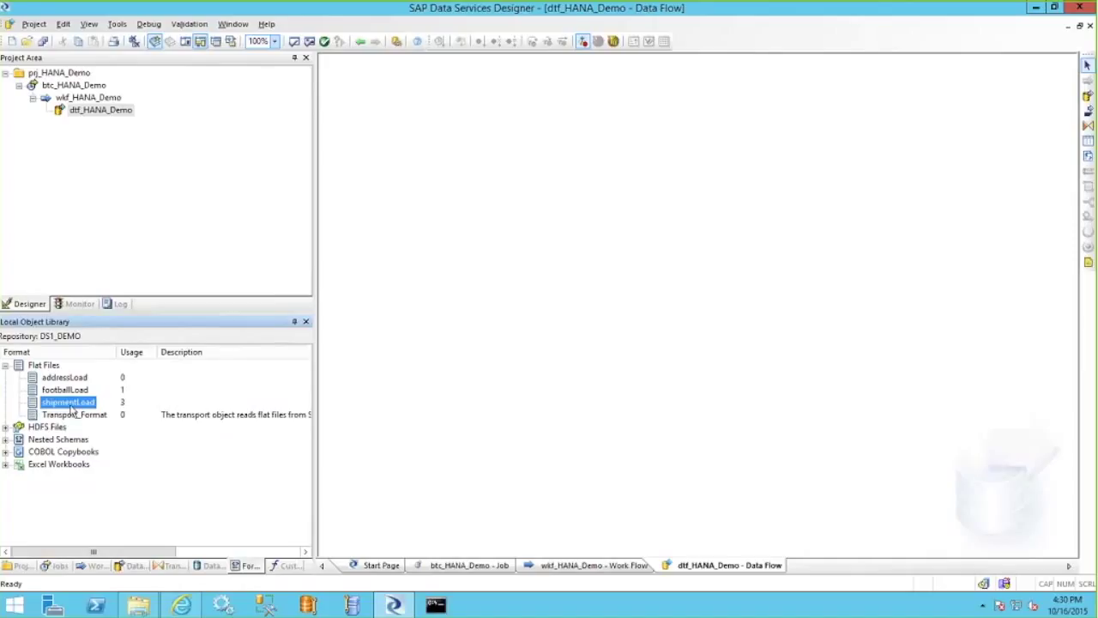
pyautogui.moveTo(72, 409); pyautogui.dragTo(407, 187)
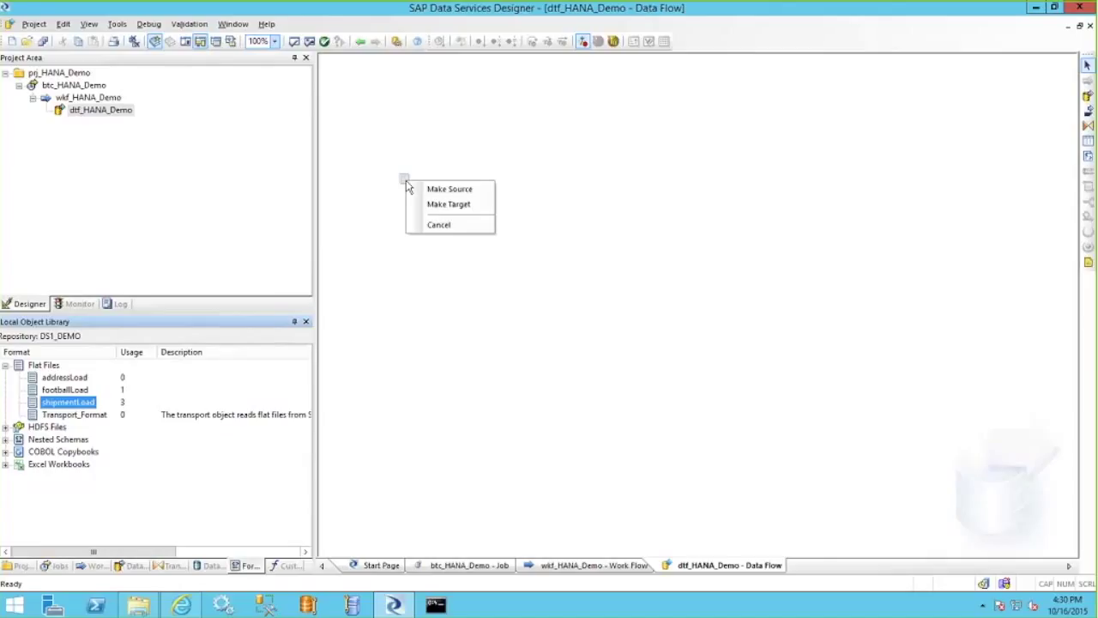
# Use shipmentLoad as the source and add template target table tbl_HANA_Demo in dts_HANA_Web2.
pyautogui.click(452, 190)
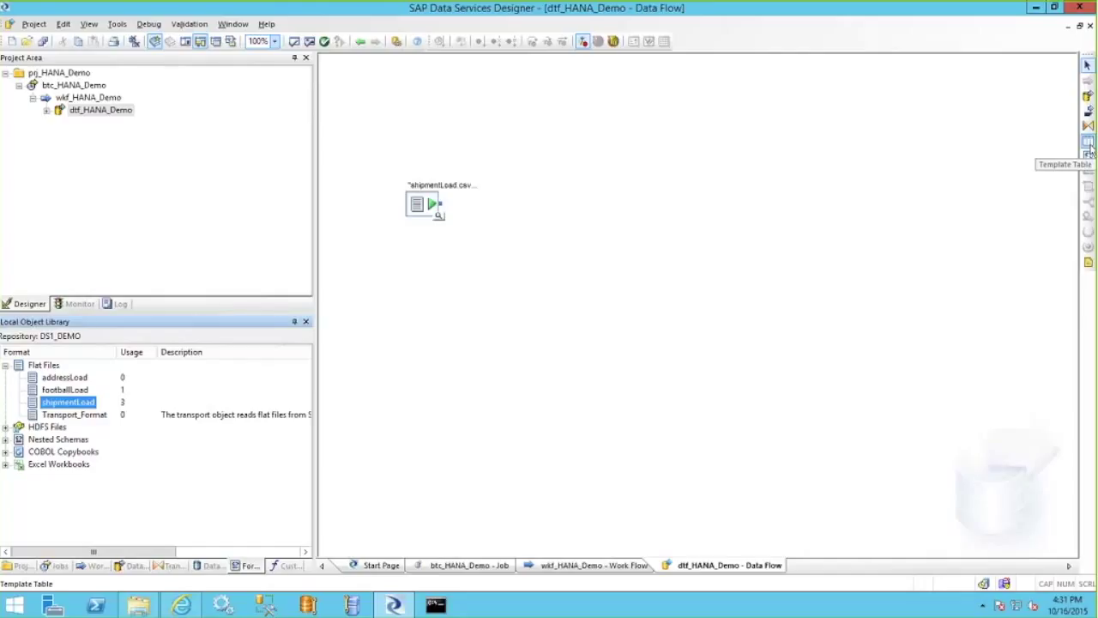
pyautogui.click(1088, 148)
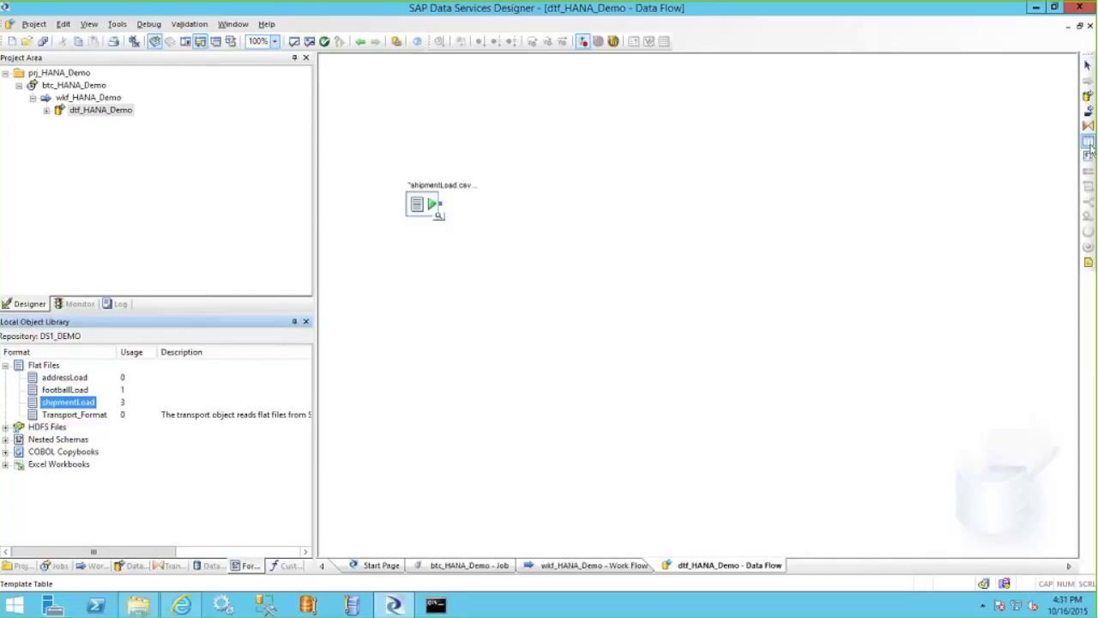
pyautogui.click(780, 263)
pyautogui.moveTo(626, 248); pyautogui.dragTo(695, 294)
pyautogui.write('tbl_')
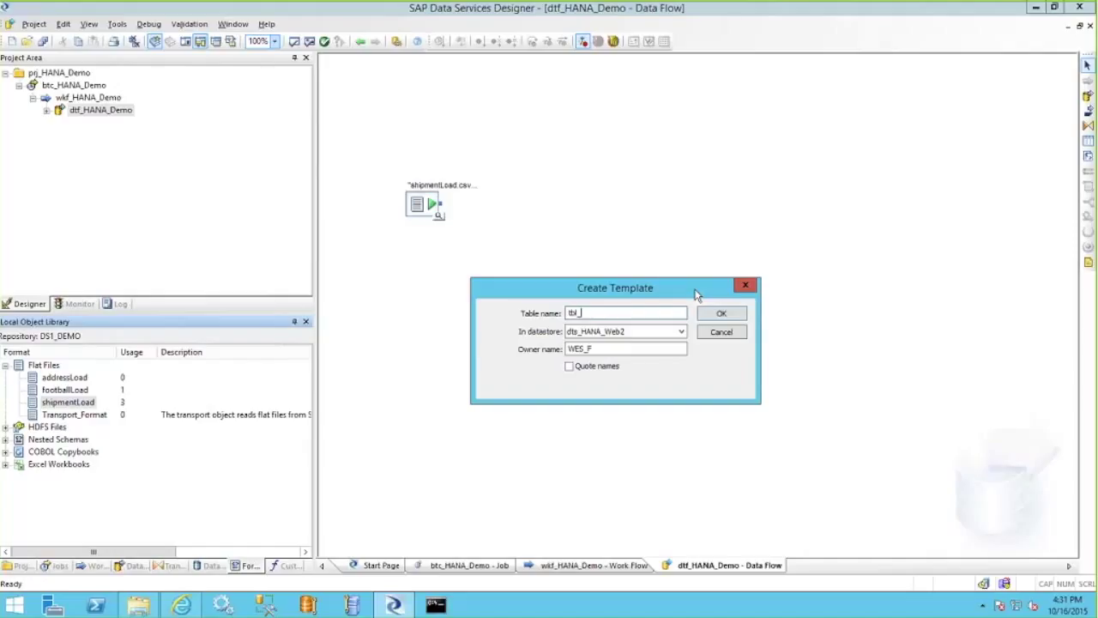
pyautogui.write('HANA_Demo')
pyautogui.press('Tab')
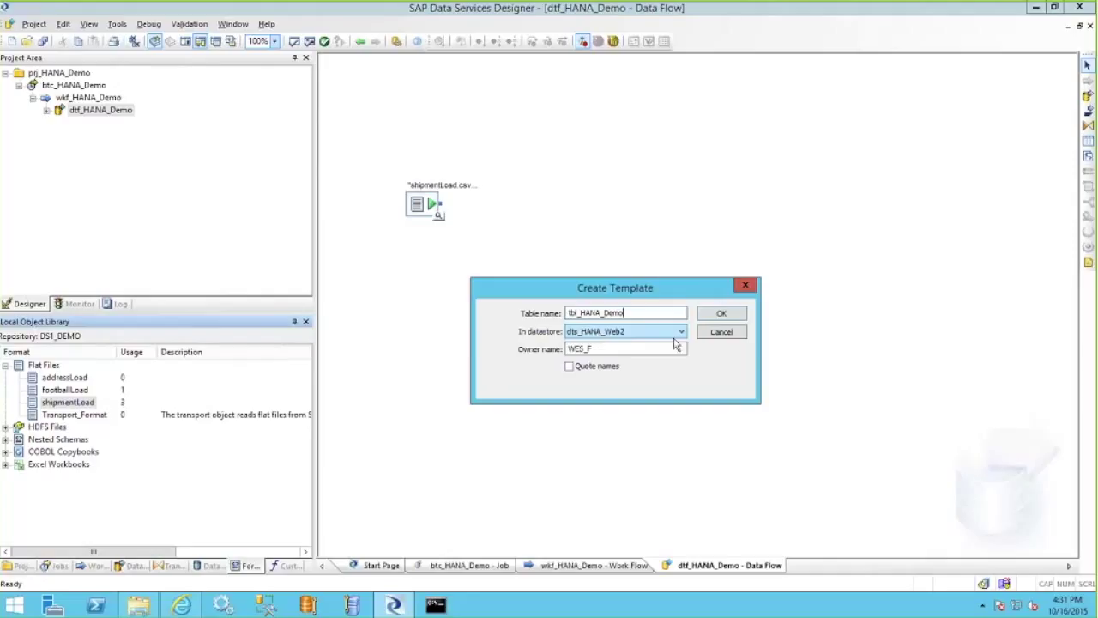
pyautogui.click(732, 317)
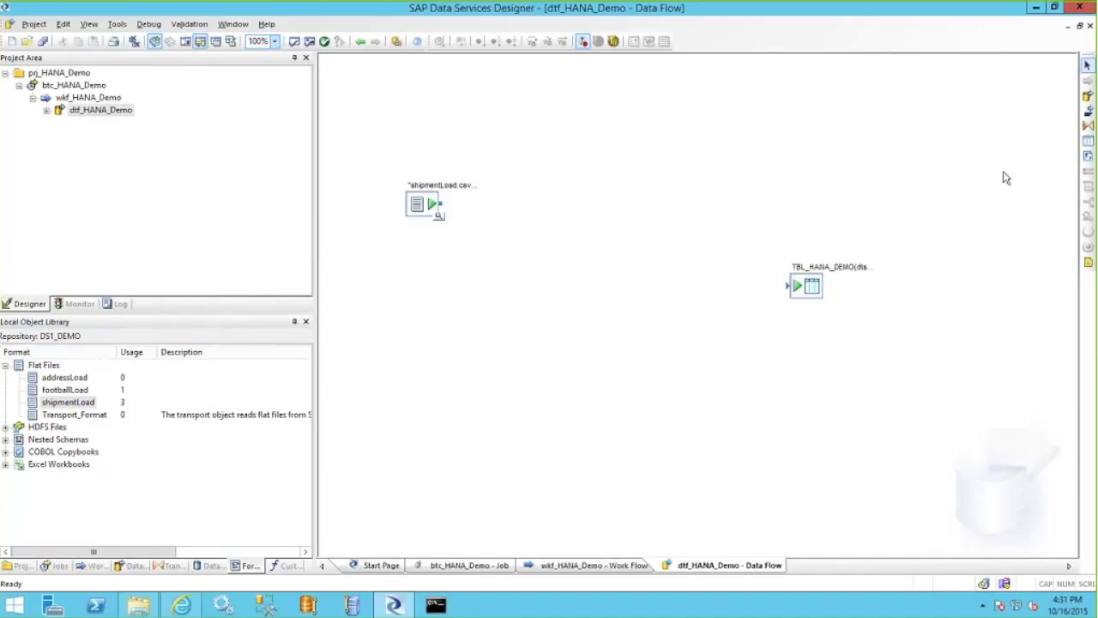
# Place a Query transform between source and target, naming it qry_HANA_Demo.
pyautogui.click(1088, 127)
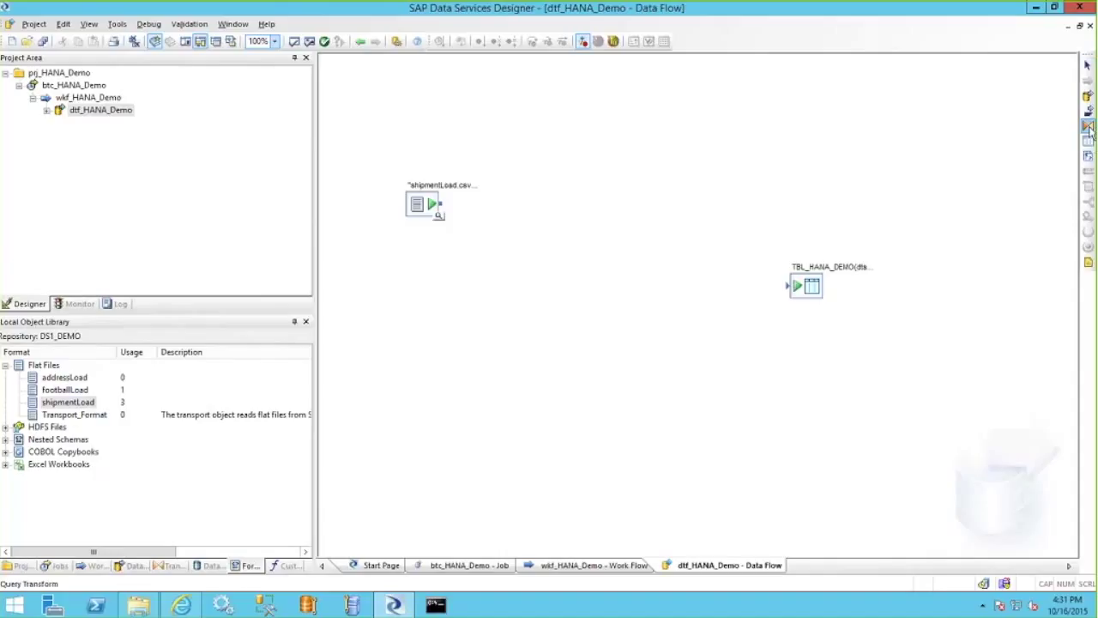
pyautogui.click(582, 235)
pyautogui.write('qr')
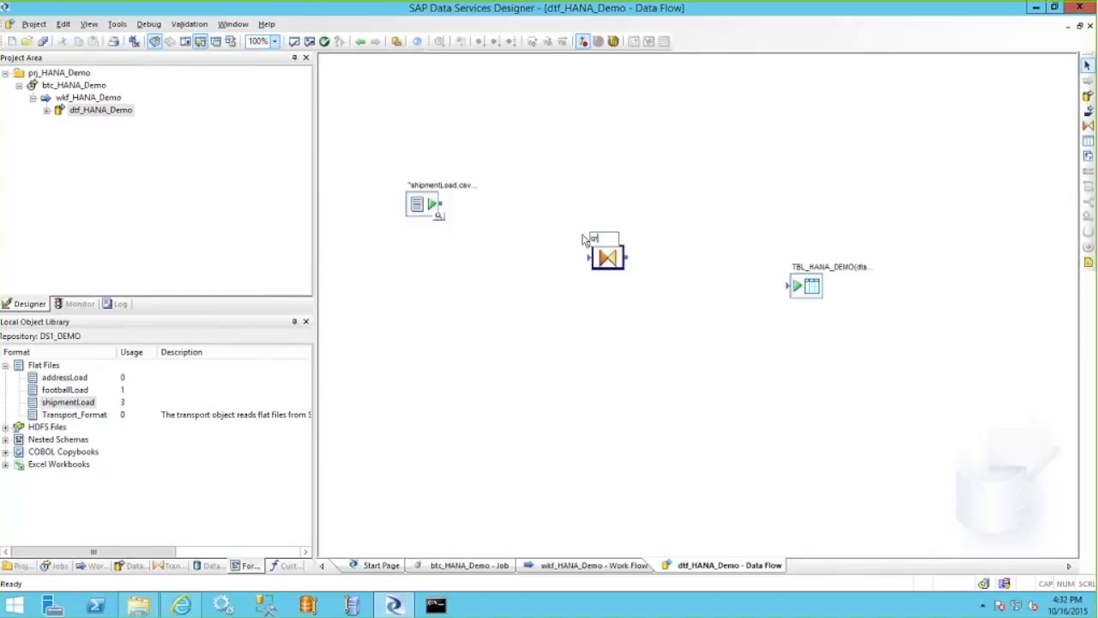
pyautogui.write('y_HANA_Dem')
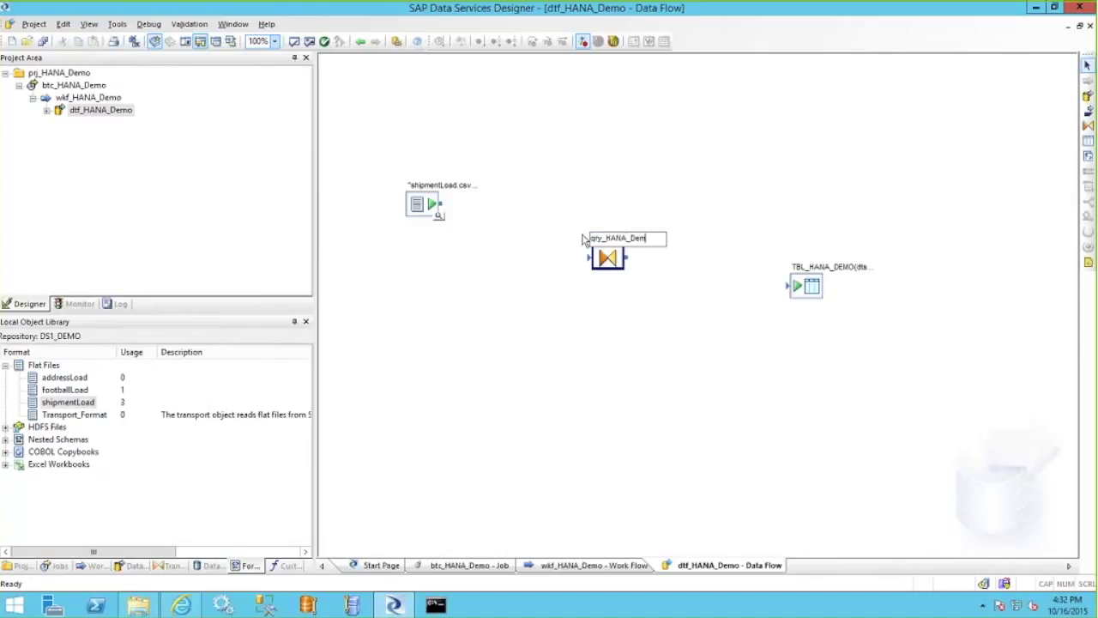
pyautogui.write('o')
# Link shipmentLoad.csv through qry_HANA_Demo to TBL_HANA_DEMO and open the query's editor.
pyautogui.press('Return')
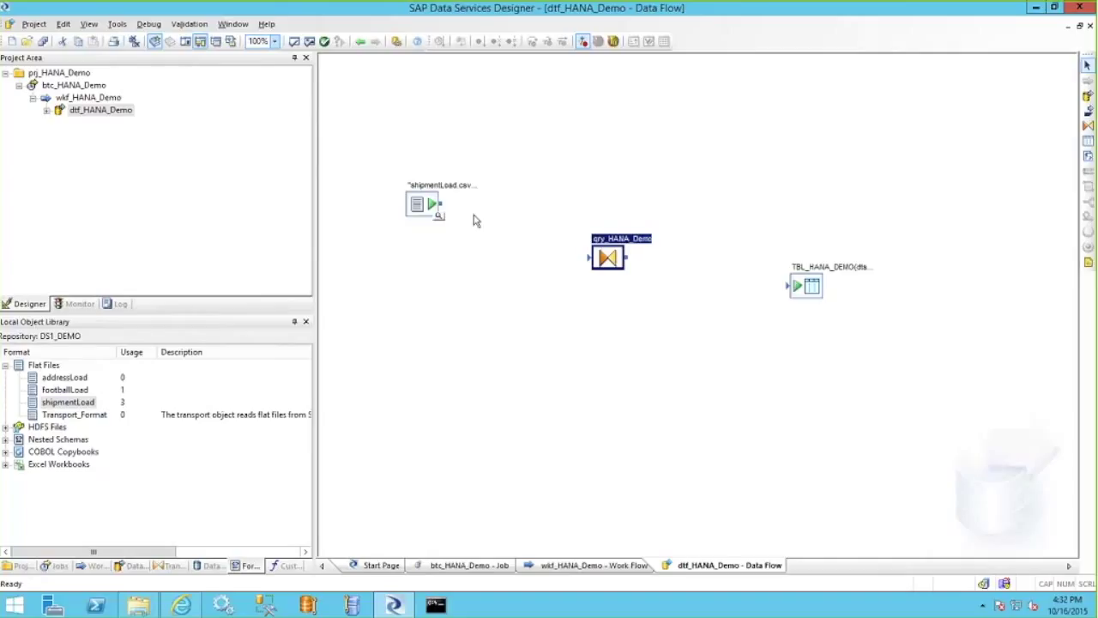
pyautogui.moveTo(796, 287); pyautogui.dragTo(808, 297)
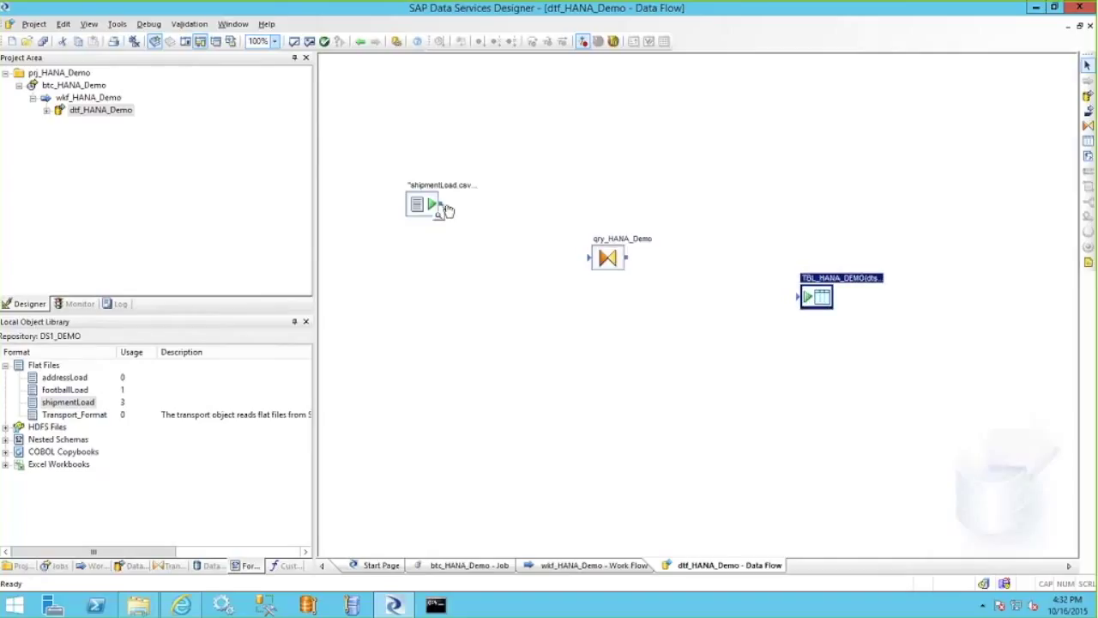
pyautogui.moveTo(446, 210); pyautogui.dragTo(803, 297)
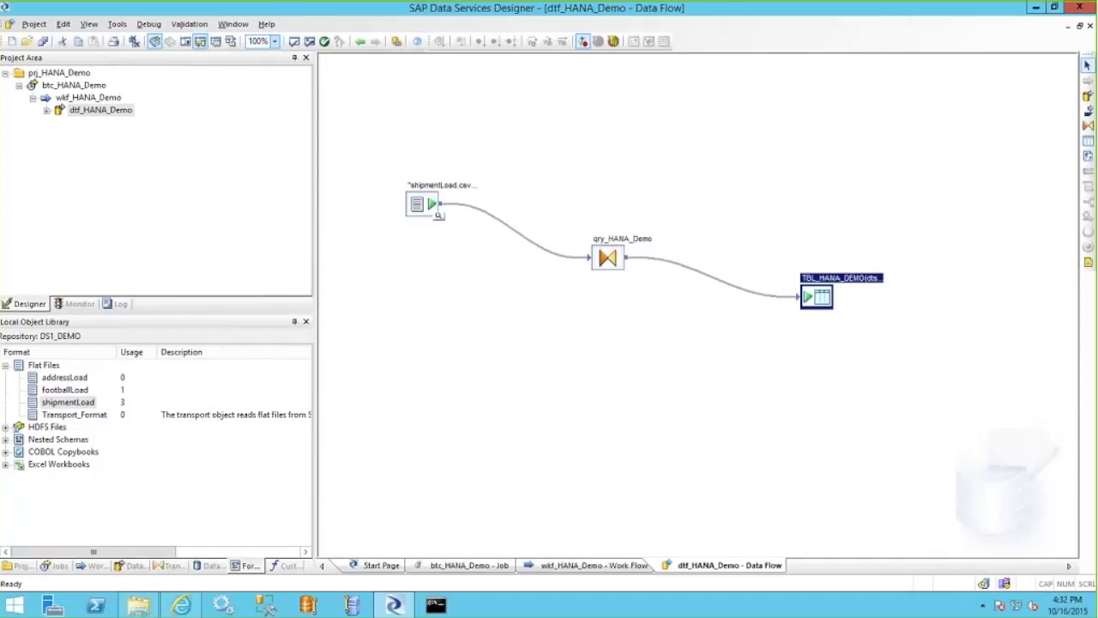
pyautogui.click(607, 260)
pyautogui.doubleClick(608, 260)
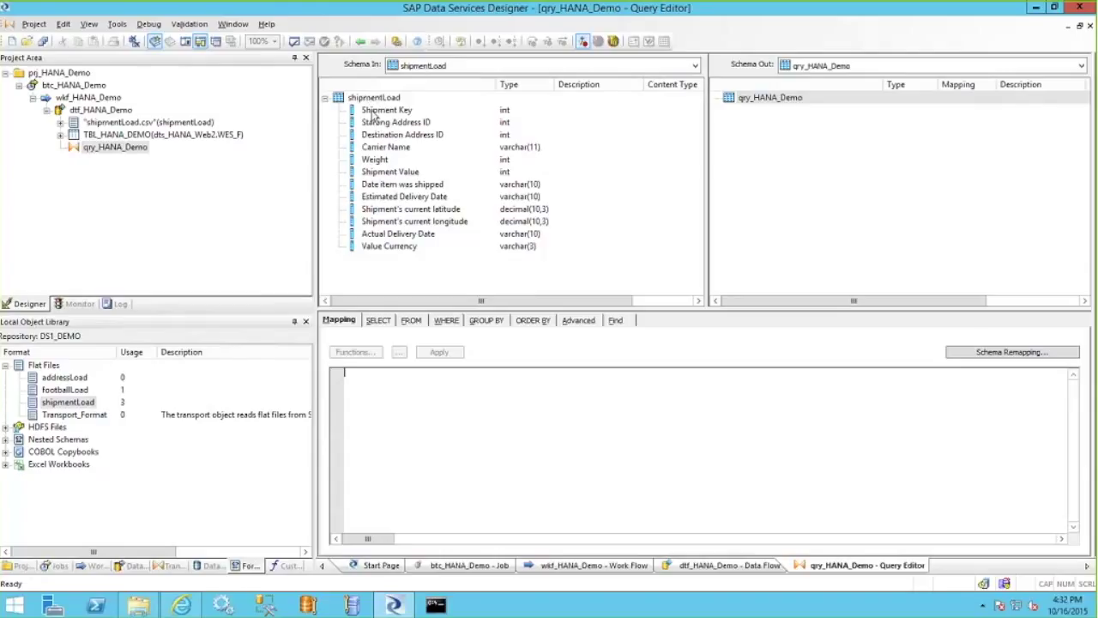
# Map the eight input columns, Shipment Key through Estimated Delivery Date, into the query output.
pyautogui.click(374, 115)
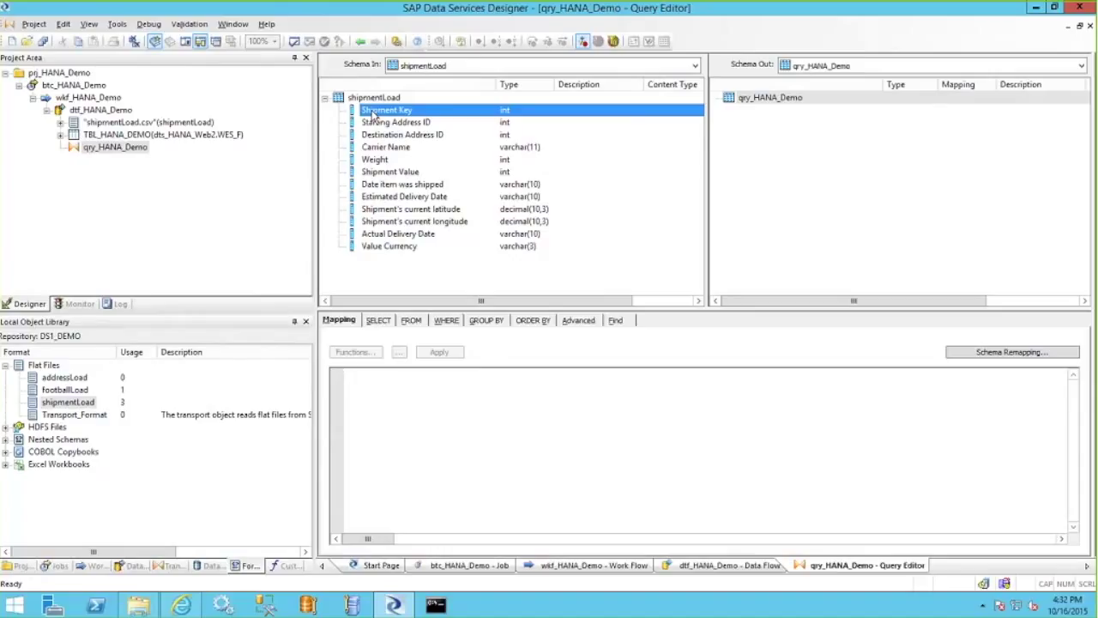
pyautogui.hotkey('shift', 'Down')
pyautogui.hotkey('shift', 'Down')
pyautogui.hotkey('shift', 'Down')
pyautogui.hotkey('shift', 'Down')
pyautogui.hotkey('shift', 'Down')
pyautogui.hotkey('shift', 'Down')
pyautogui.hotkey('shift', 'Down')
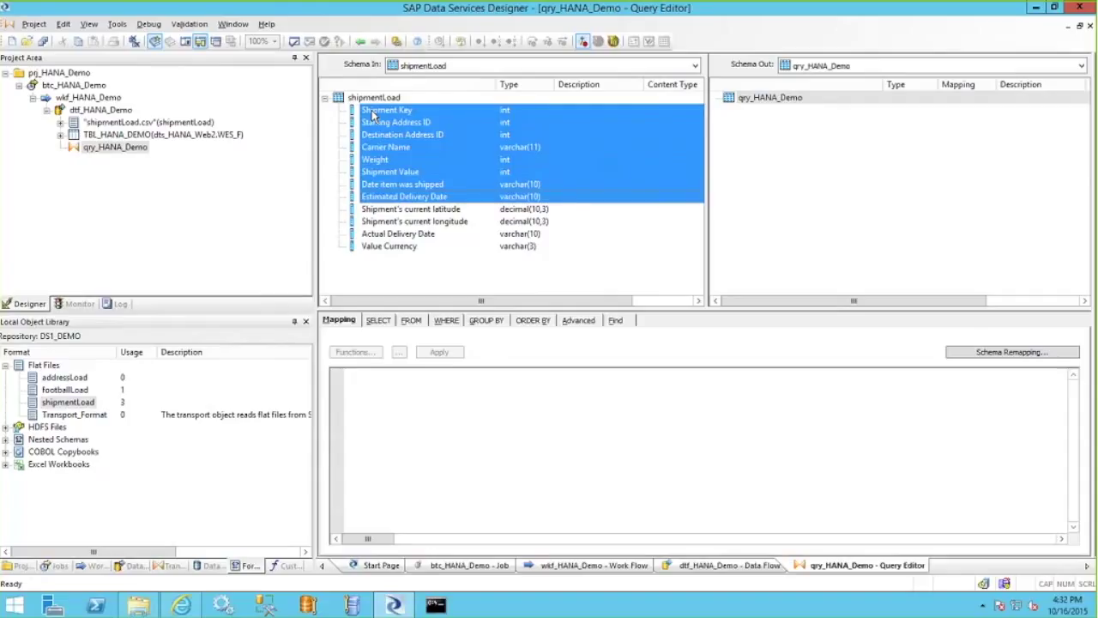
pyautogui.moveTo(373, 114); pyautogui.dragTo(547, 142)
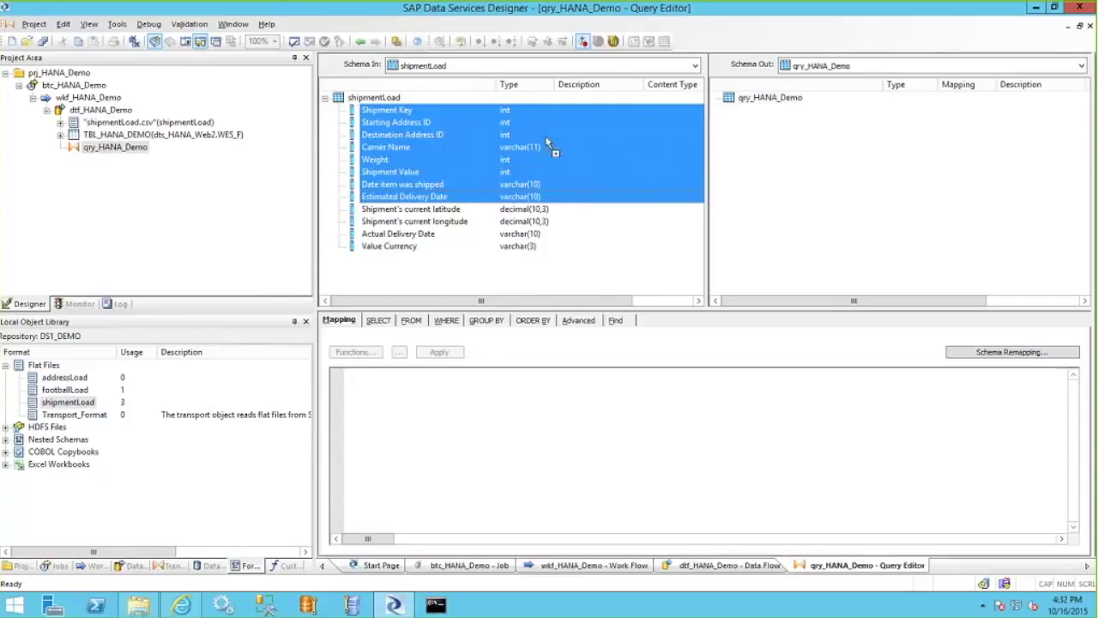
pyautogui.moveTo(669, 140); pyautogui.dragTo(793, 146)
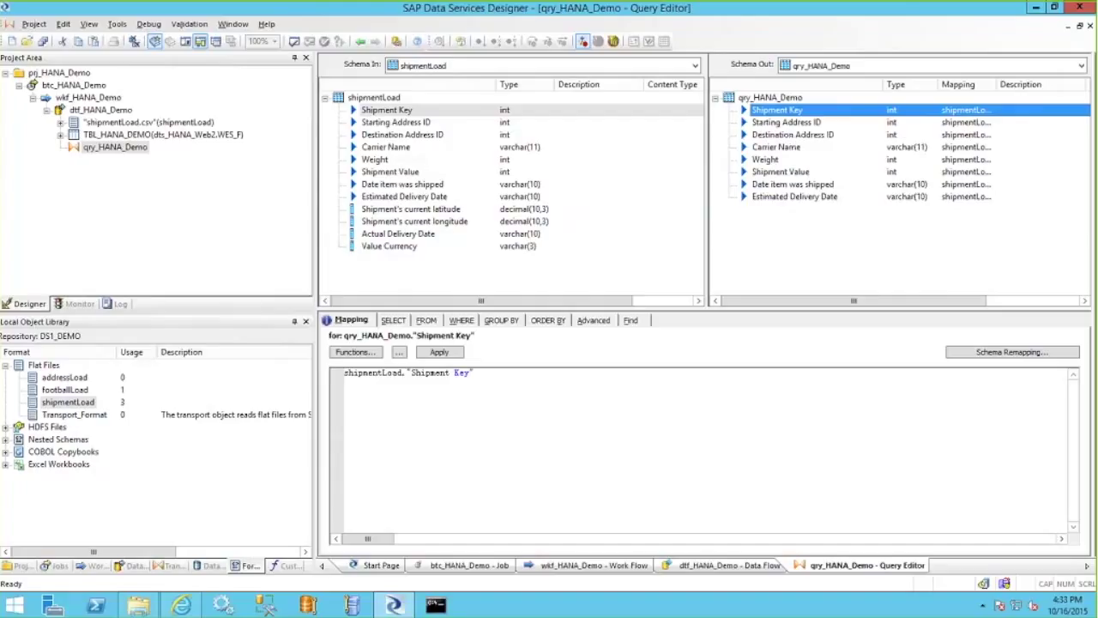
# Select the Estimated Delivery Date output column, leaving its name unchanged.
pyautogui.click(780, 196)
pyautogui.click(779, 196)
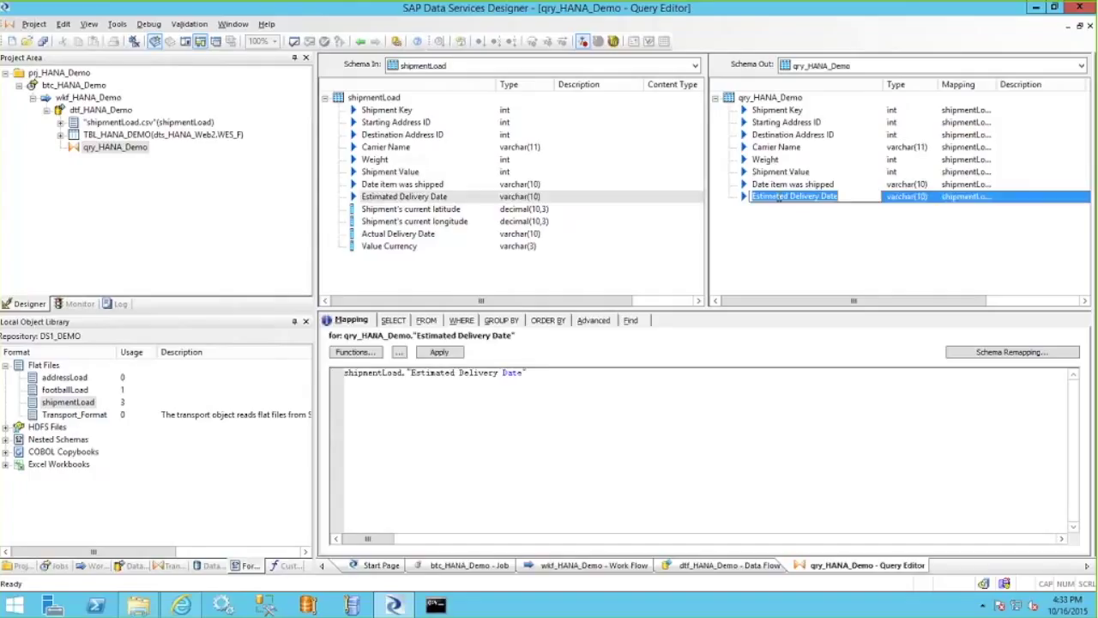
pyautogui.rightClick(778, 197)
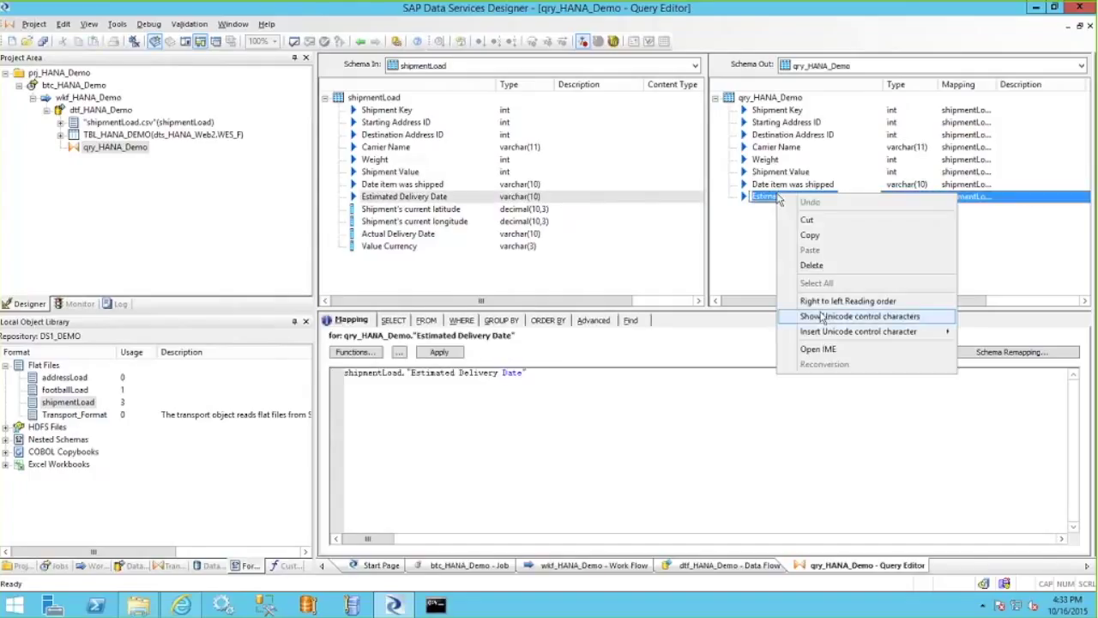
pyautogui.click(822, 317)
pyautogui.click(739, 275)
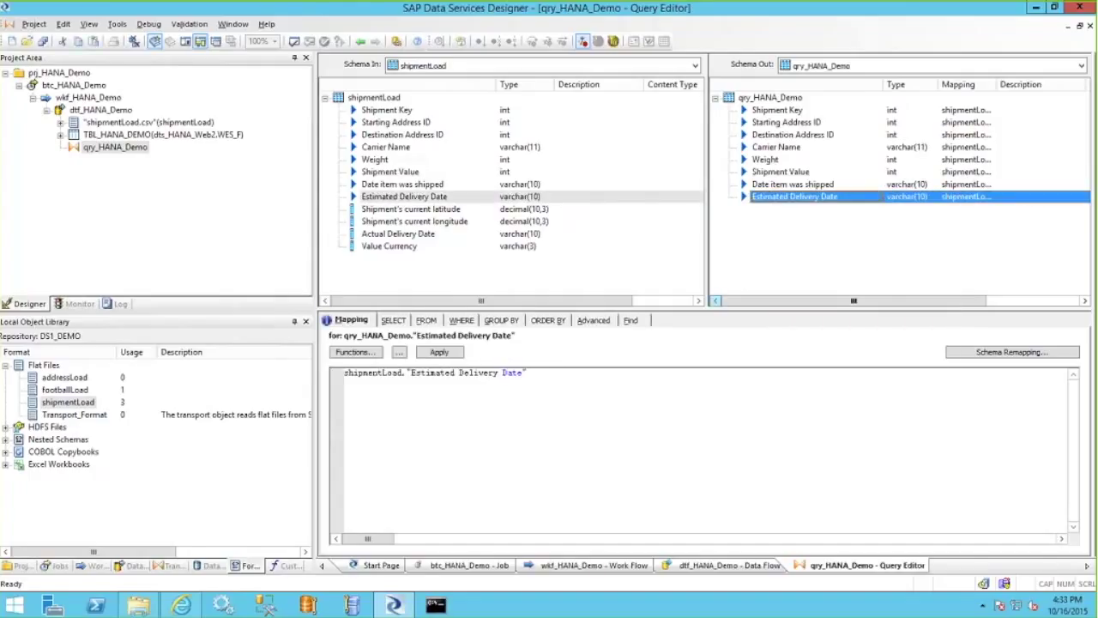
# Insert a Late Delivery Flag column of type varchar(1) below Estimated Delivery Date.
pyautogui.rightClick(763, 202)
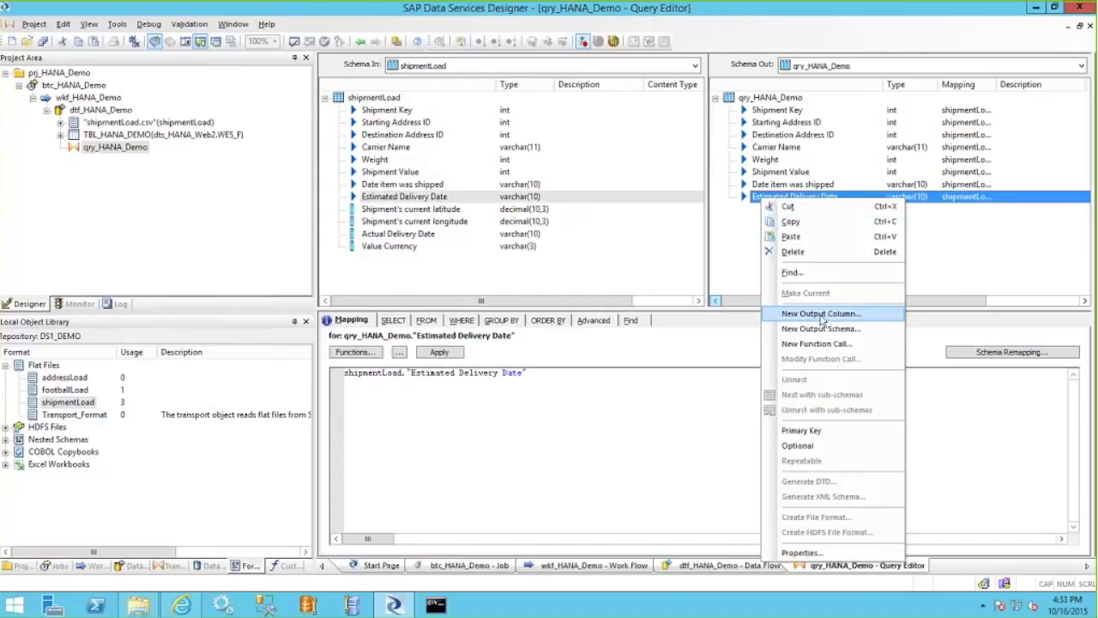
pyautogui.click(822, 313)
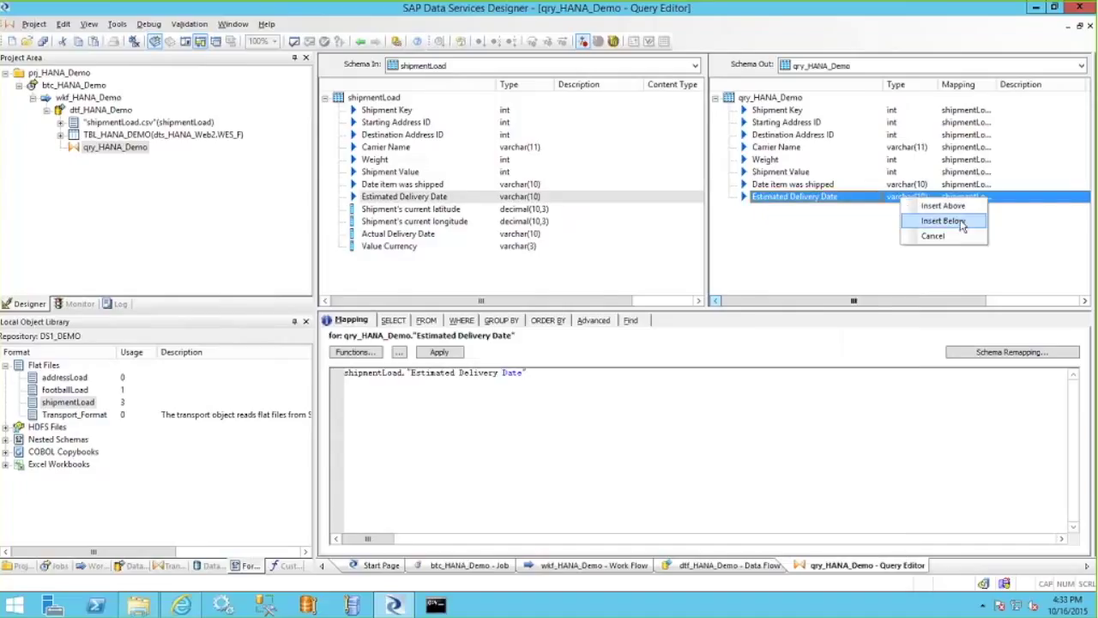
pyautogui.click(961, 225)
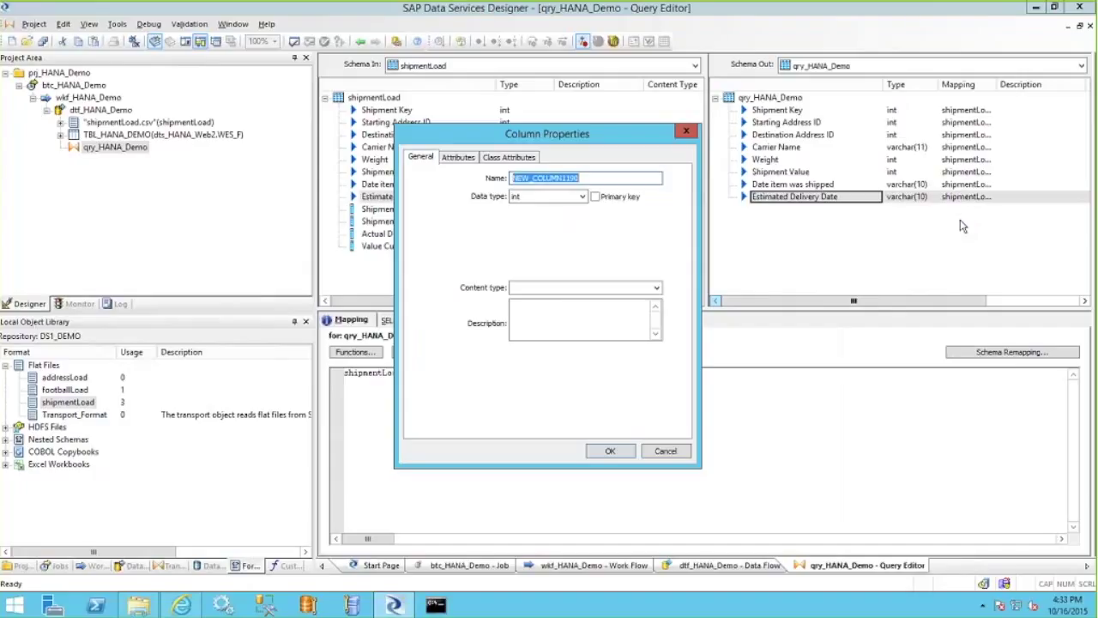
pyautogui.write('Late Delivery F')
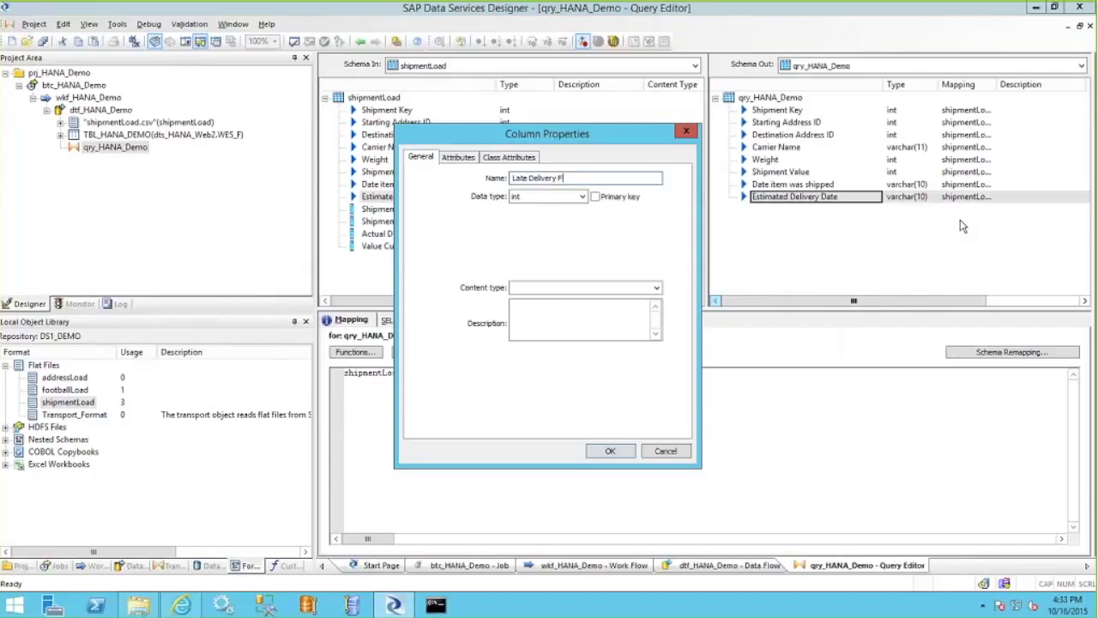
pyautogui.write('lag')
pyautogui.press('Tab')
pyautogui.press('v')
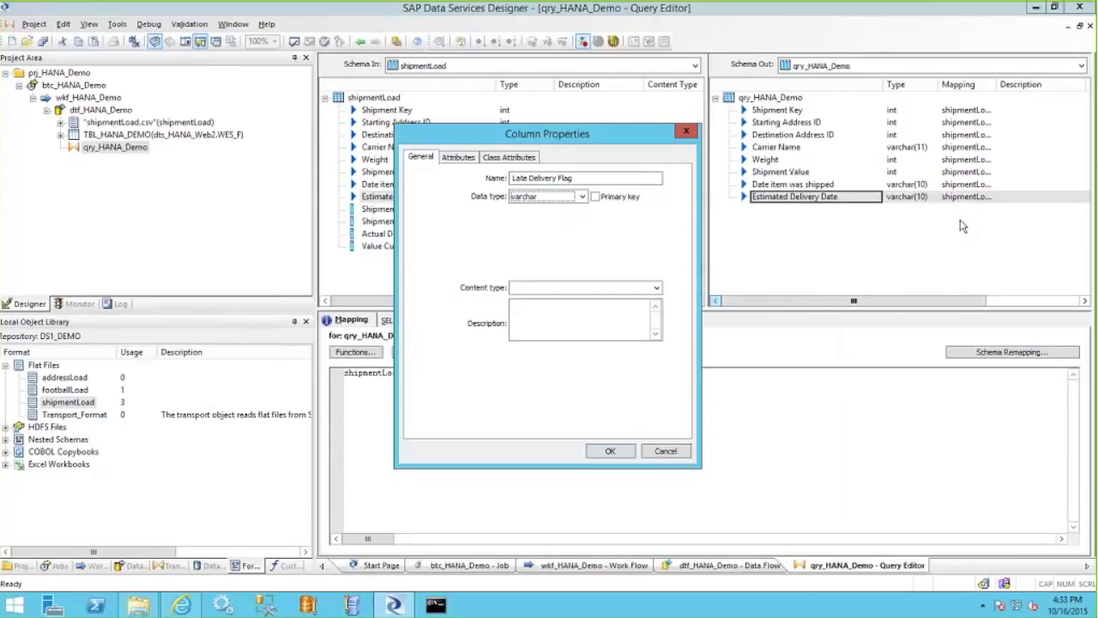
pyautogui.press('Tab')
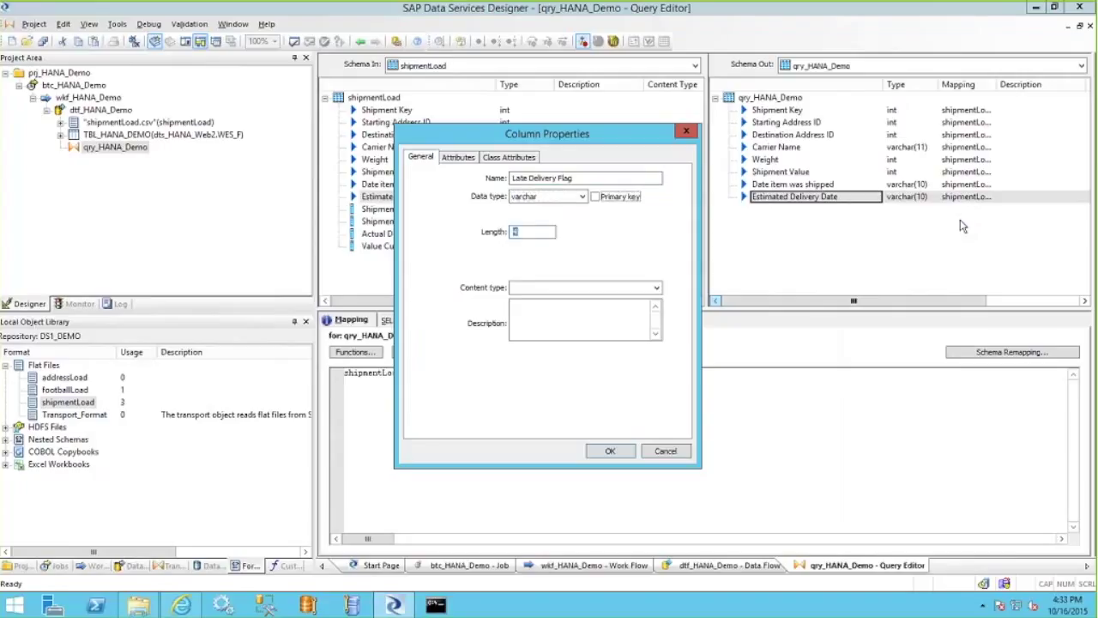
pyautogui.write('1')
pyautogui.click(609, 451)
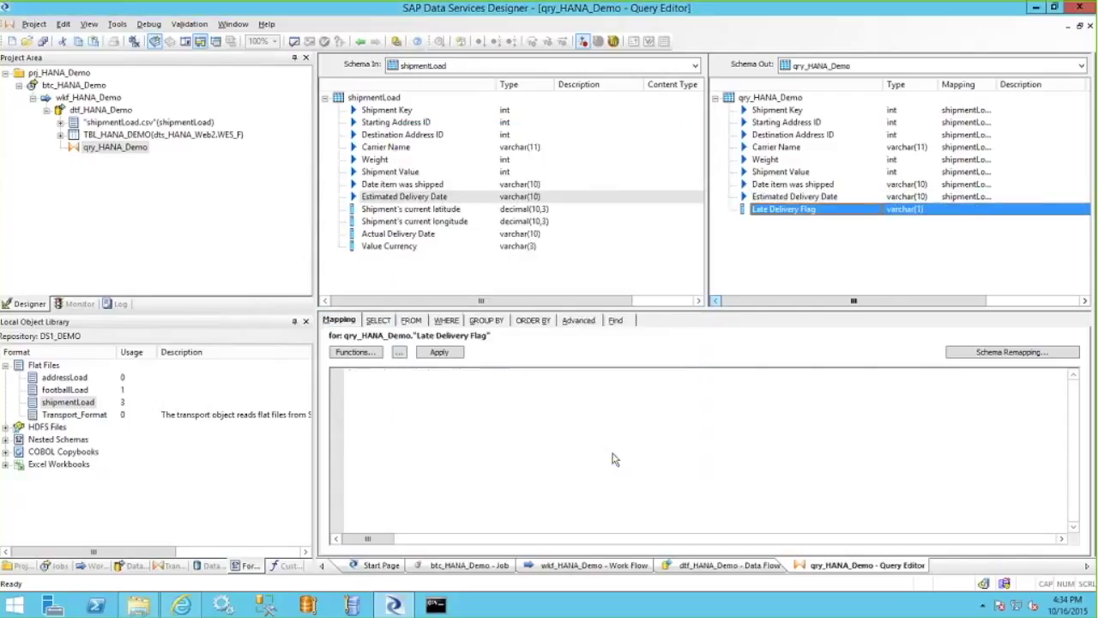
# Map Late Delivery Flag to ifthenelse(to_date(Estimated Delivery Date,'MM/DD/YYYY') < sysdate(), 'X', '') and validate.
pyautogui.click(517, 430)
pyautogui.write('ifthene')
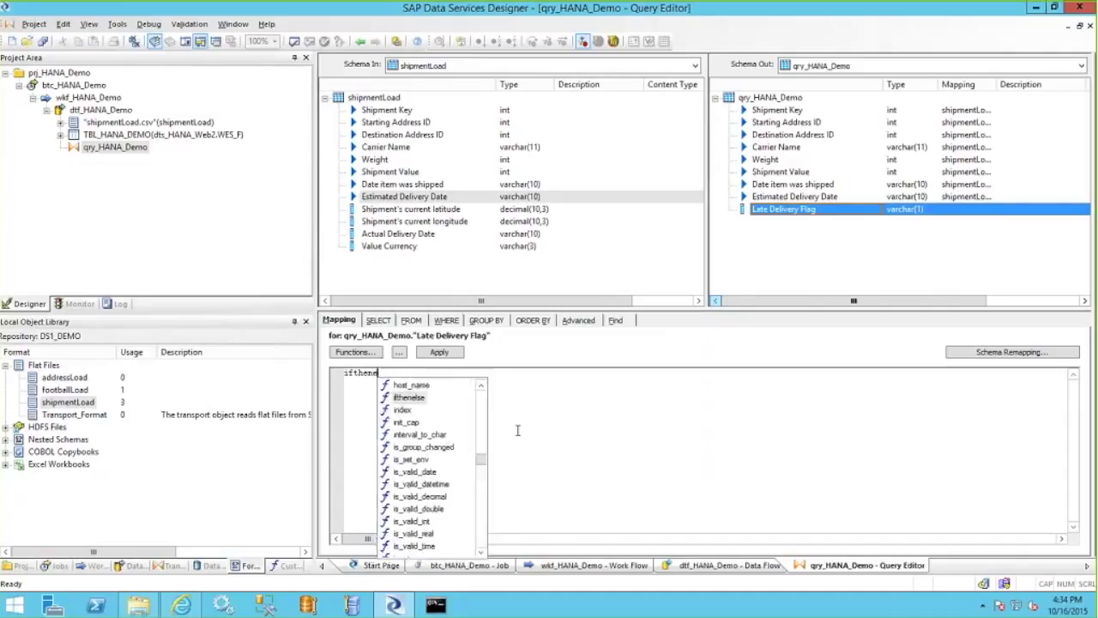
pyautogui.write('lse(')
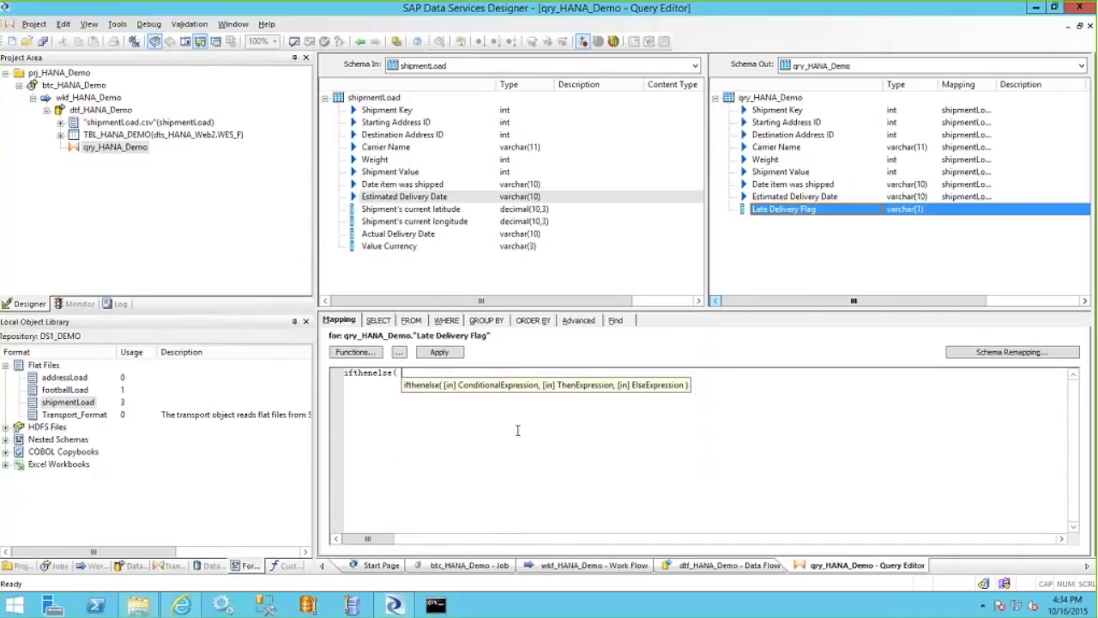
pyautogui.write(' to_')
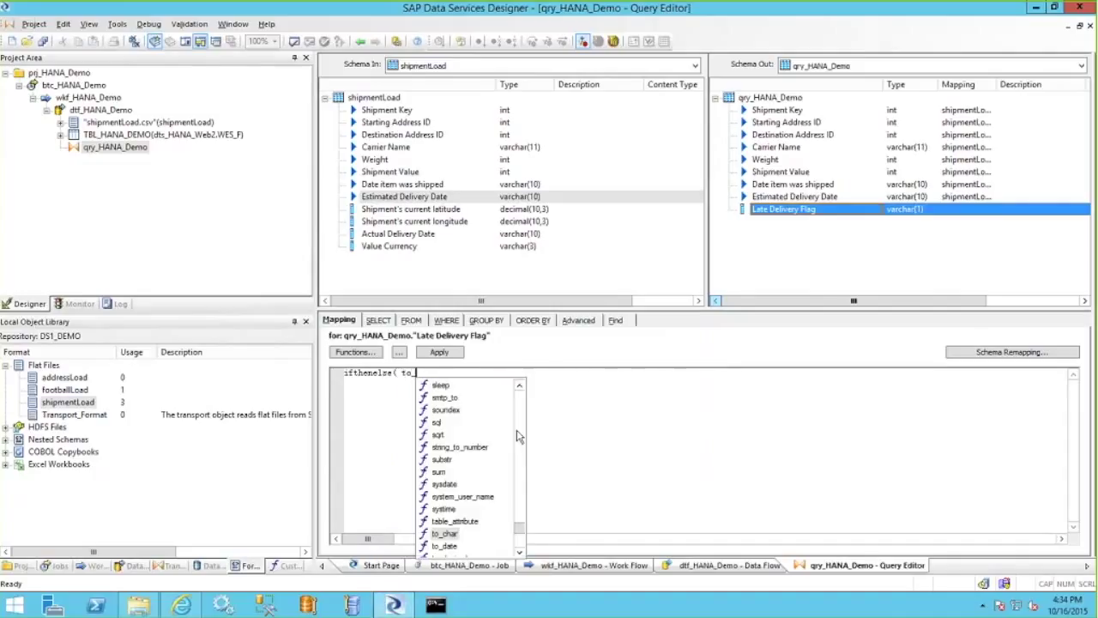
pyautogui.write('date')
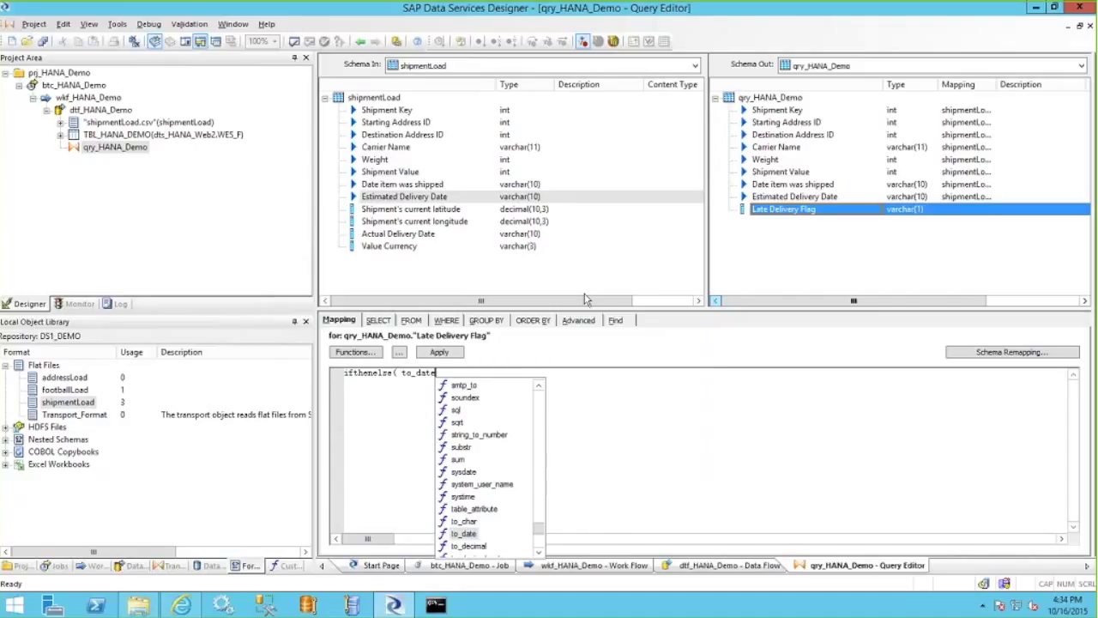
pyautogui.press('Escape')
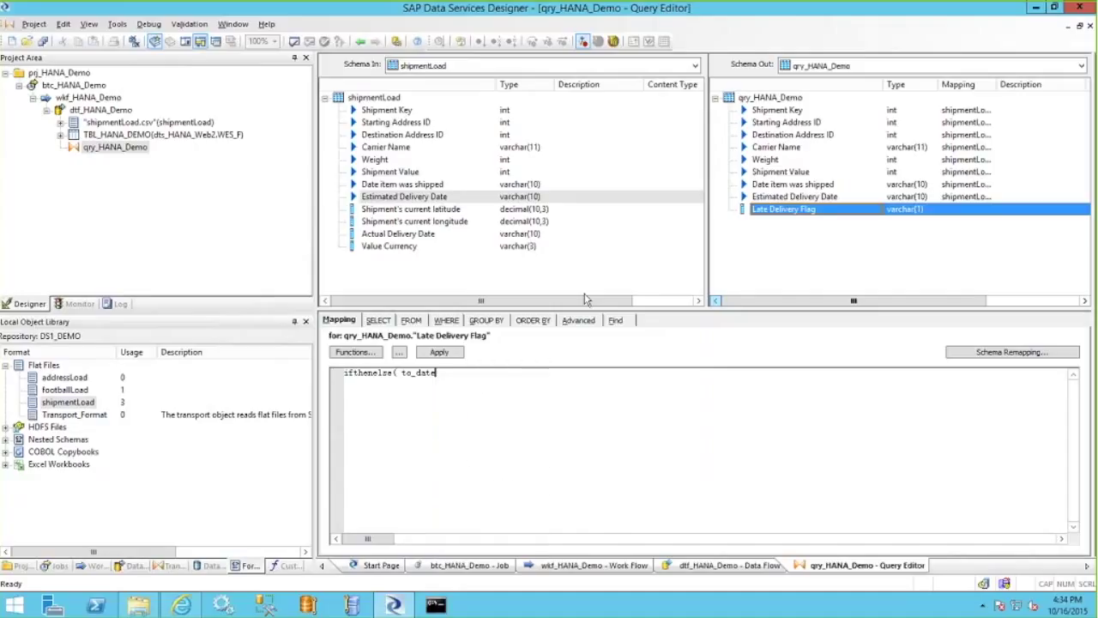
pyautogui.write('( shipmentLoad.')
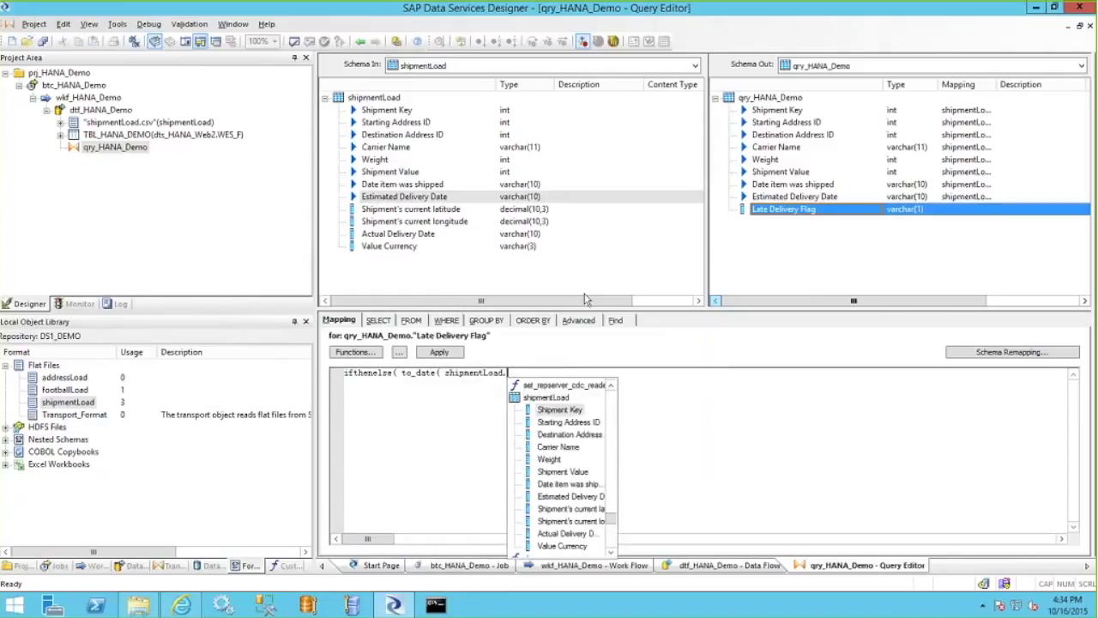
pyautogui.press('Escape')
pyautogui.write('"Est')
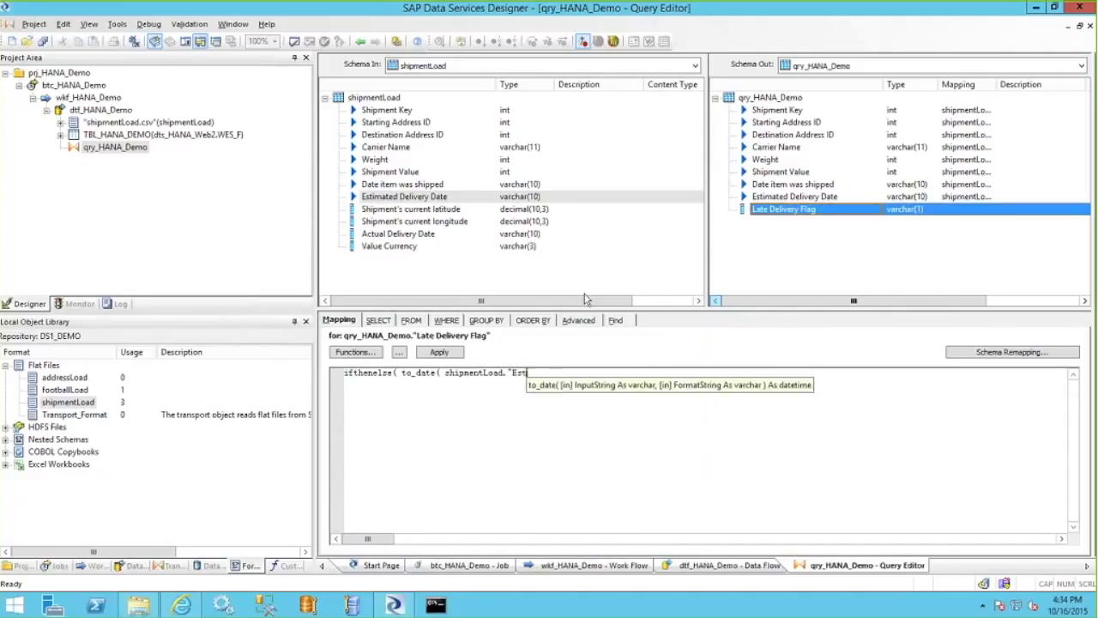
pyautogui.write('imated Deliv')
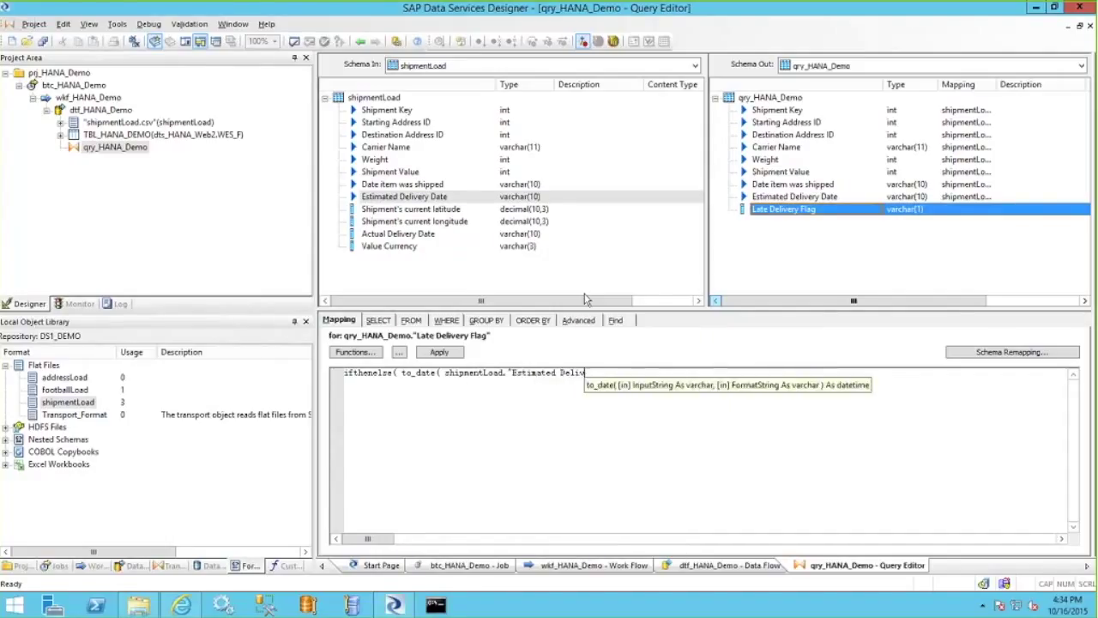
pyautogui.write('ery Date"')
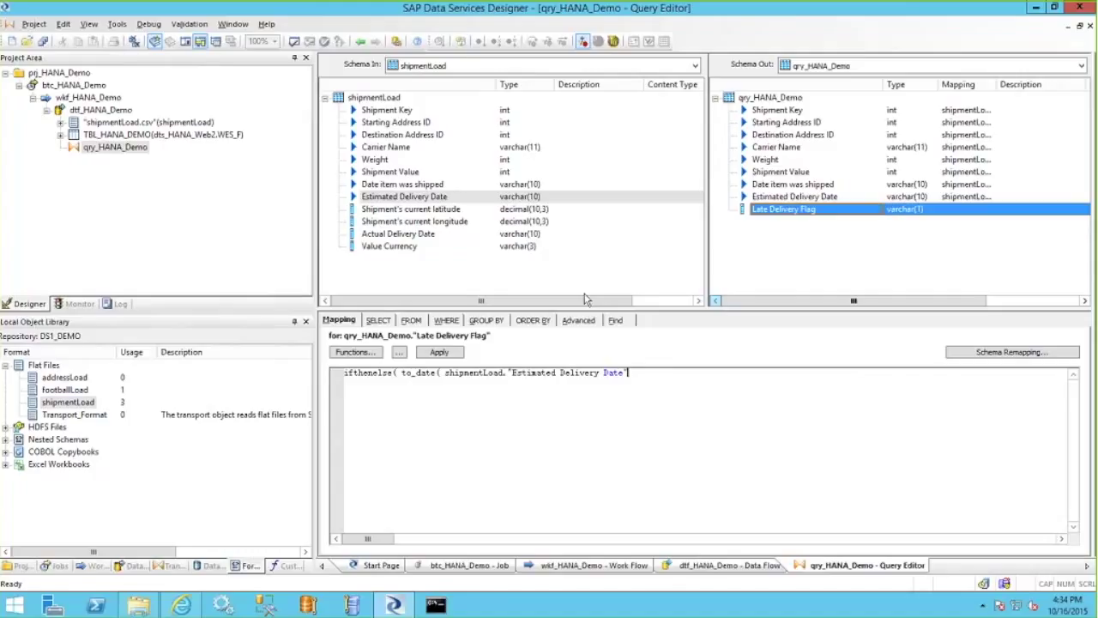
pyautogui.write(", '")
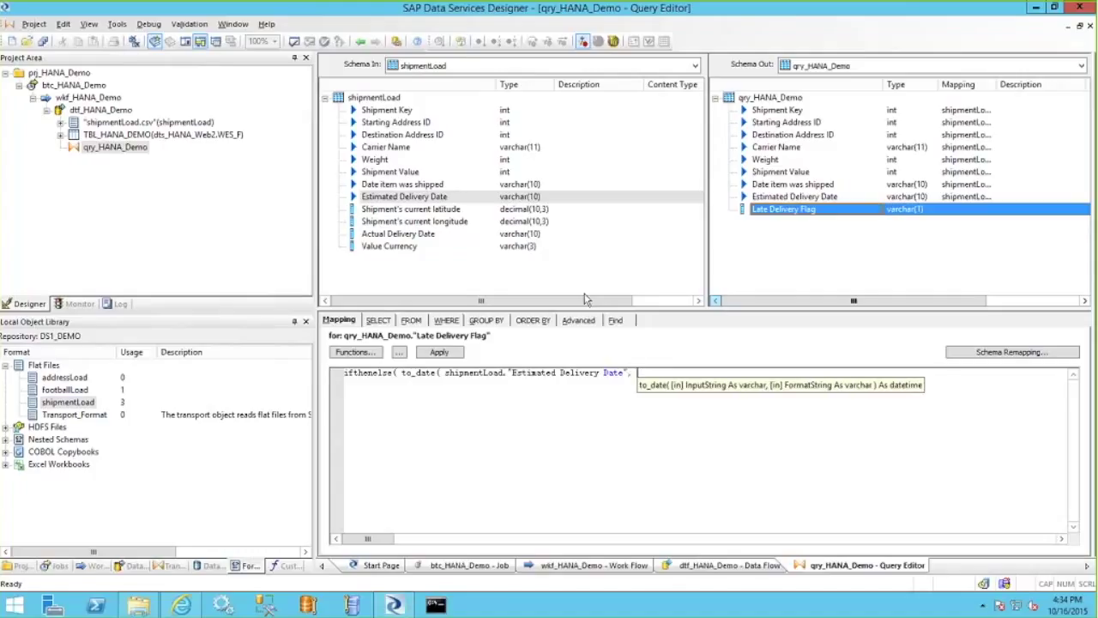
pyautogui.write('MM/DD')
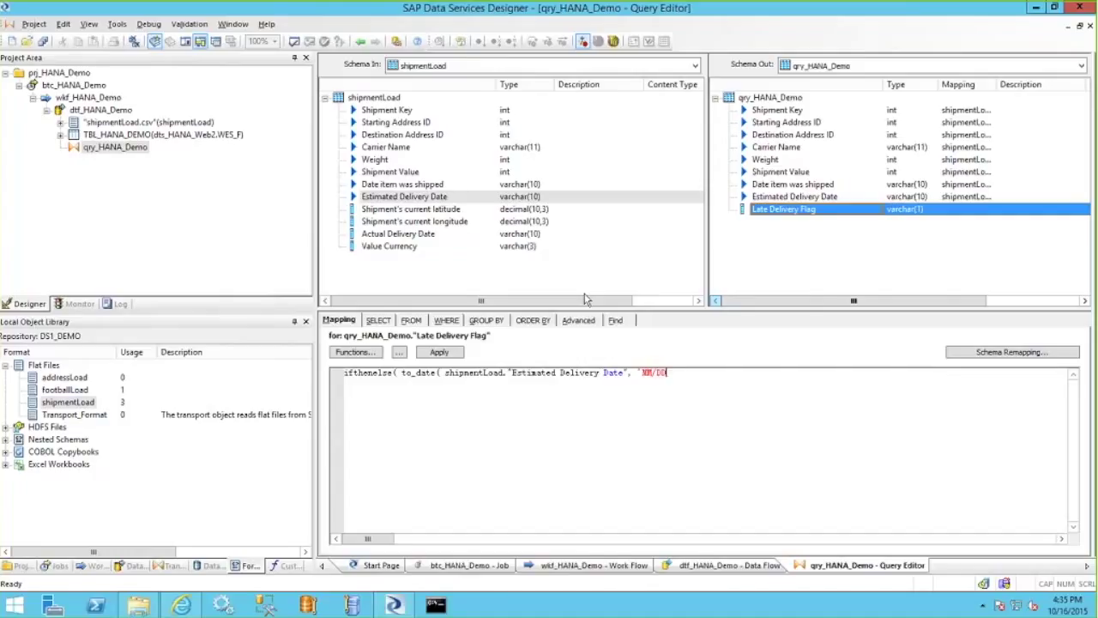
pyautogui.write("/YYYY' )")
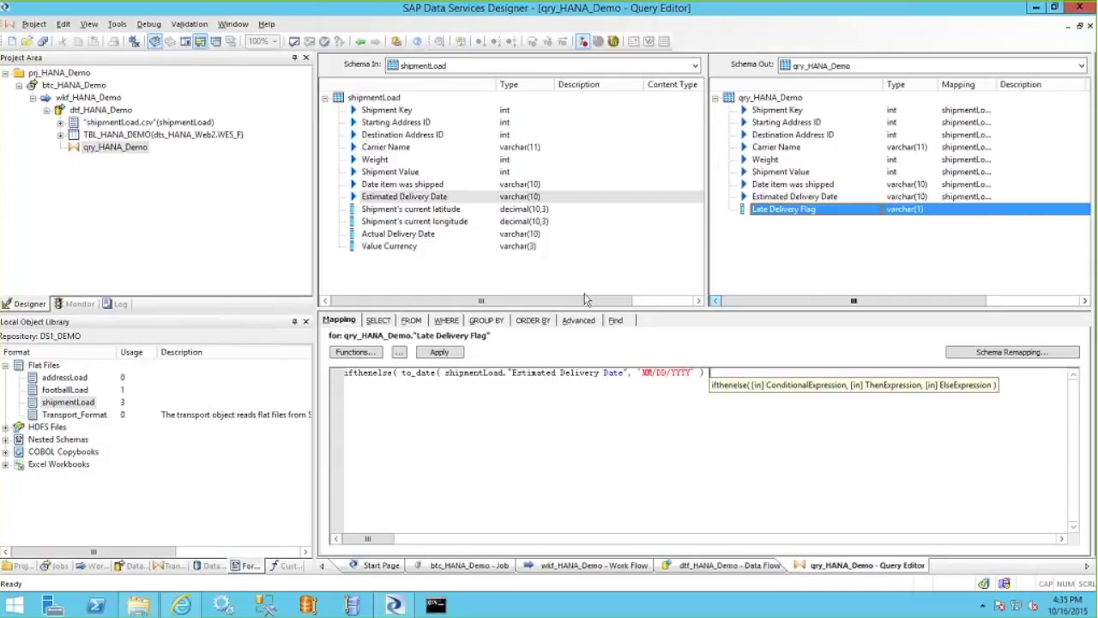
pyautogui.write(' < sysdate')
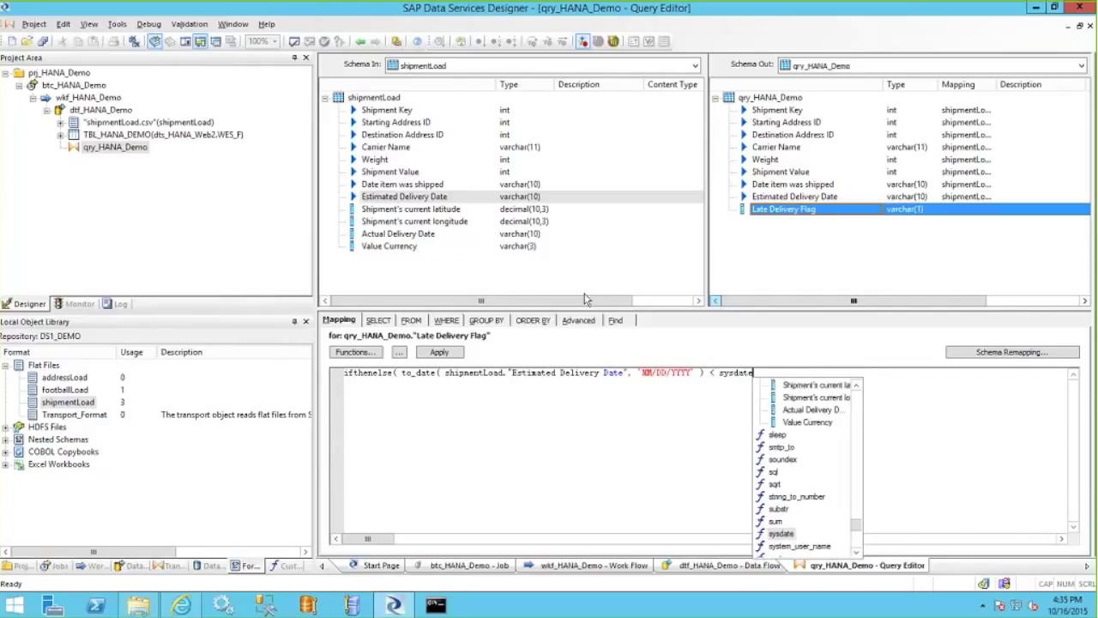
pyautogui.press('Return')
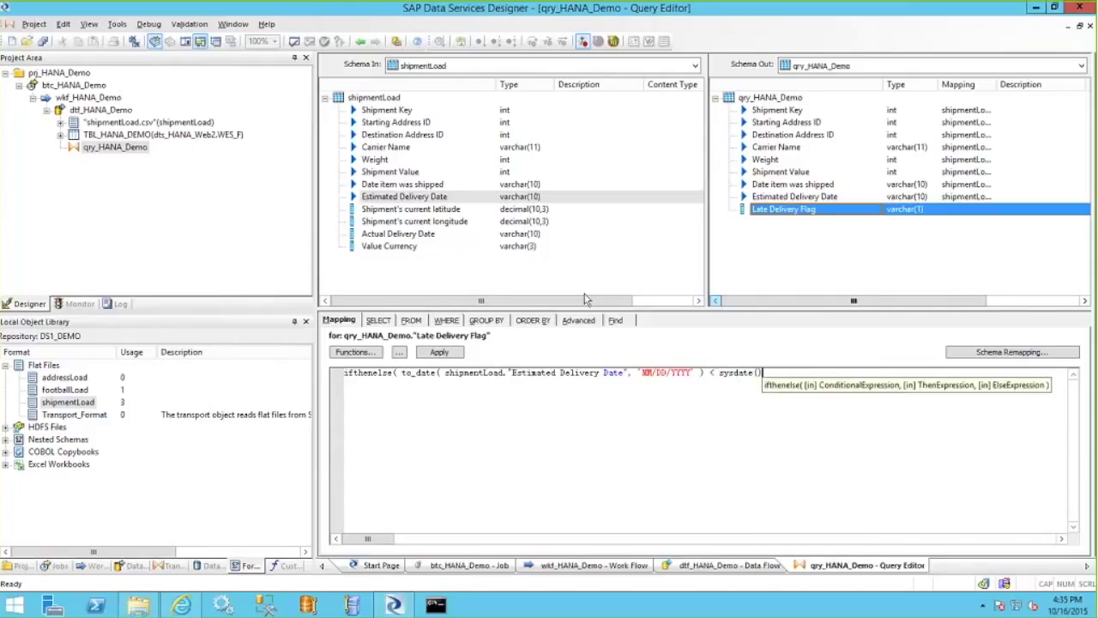
pyautogui.write(', ')
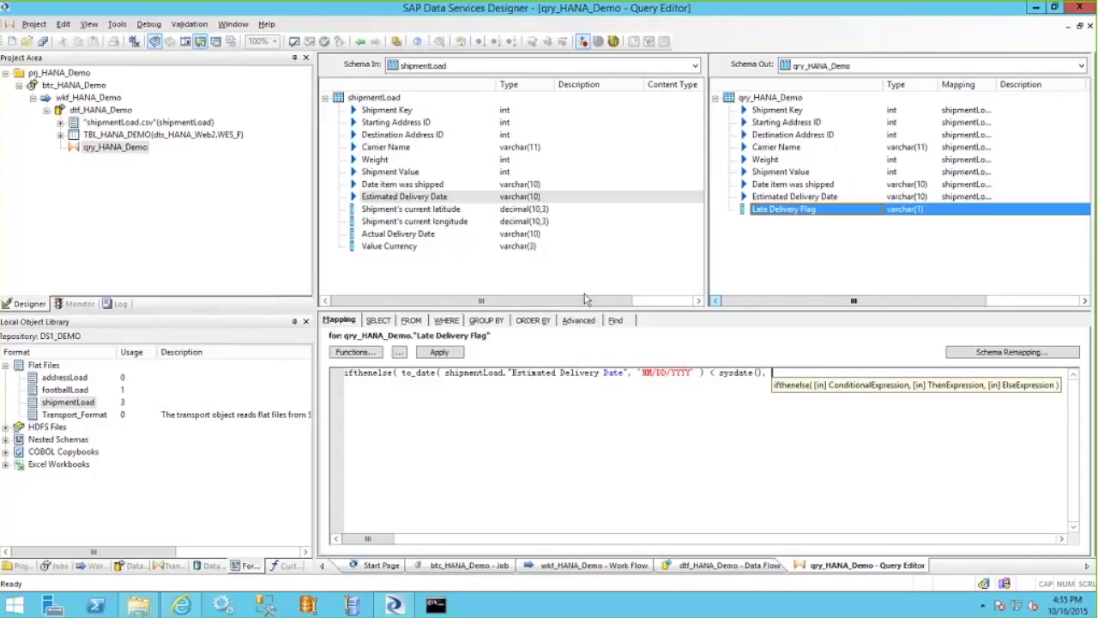
pyautogui.write("'X'")
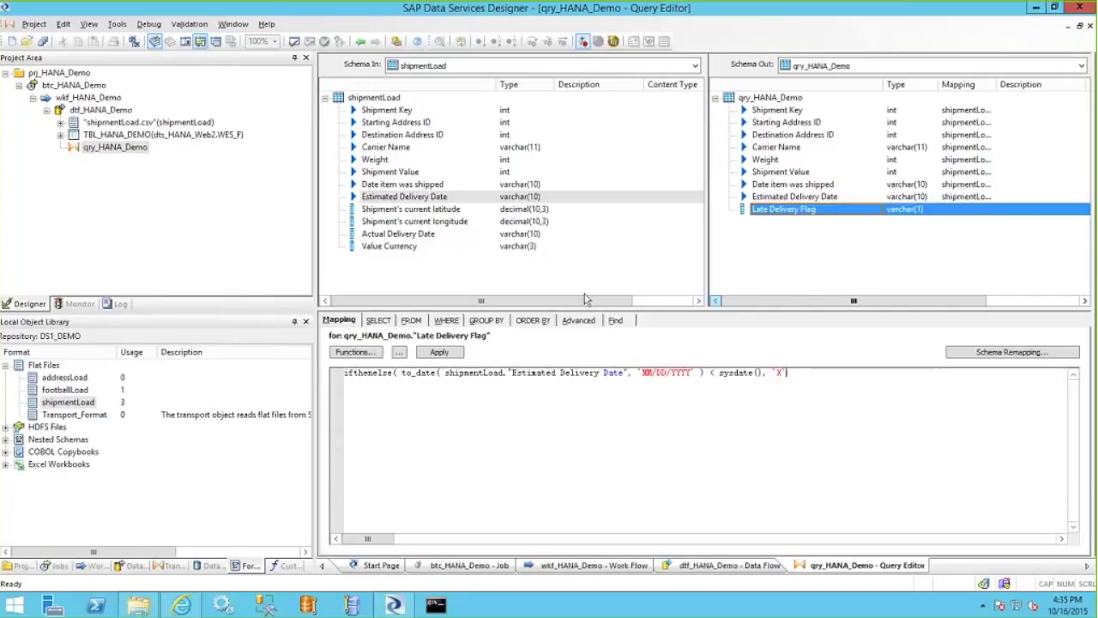
pyautogui.write(", '' )")
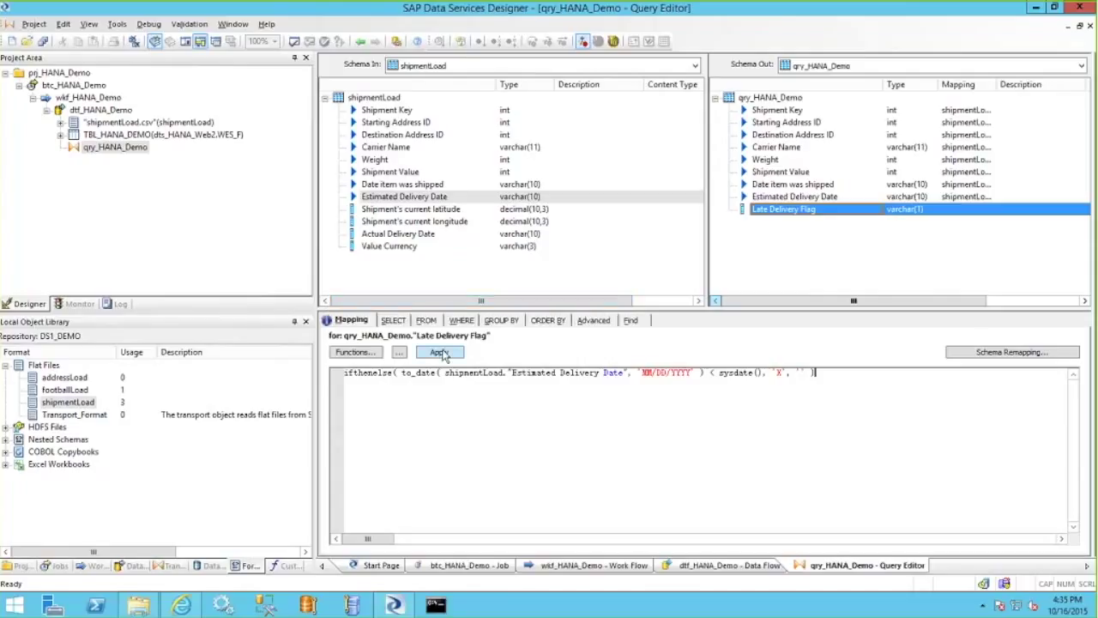
pyautogui.click(439, 353)
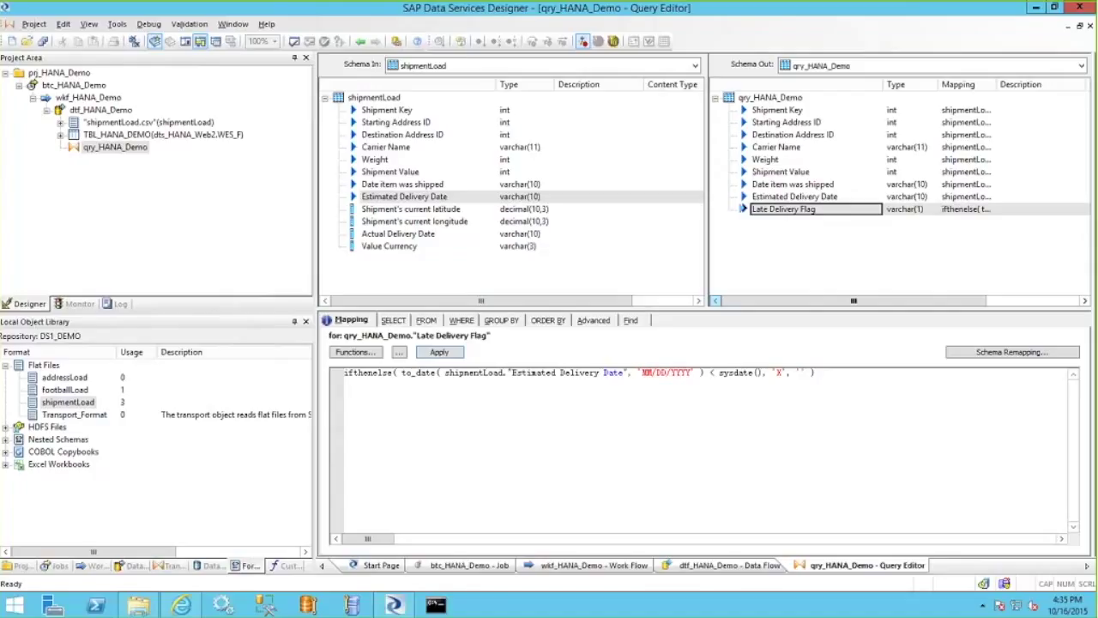
pyautogui.click(294, 43)
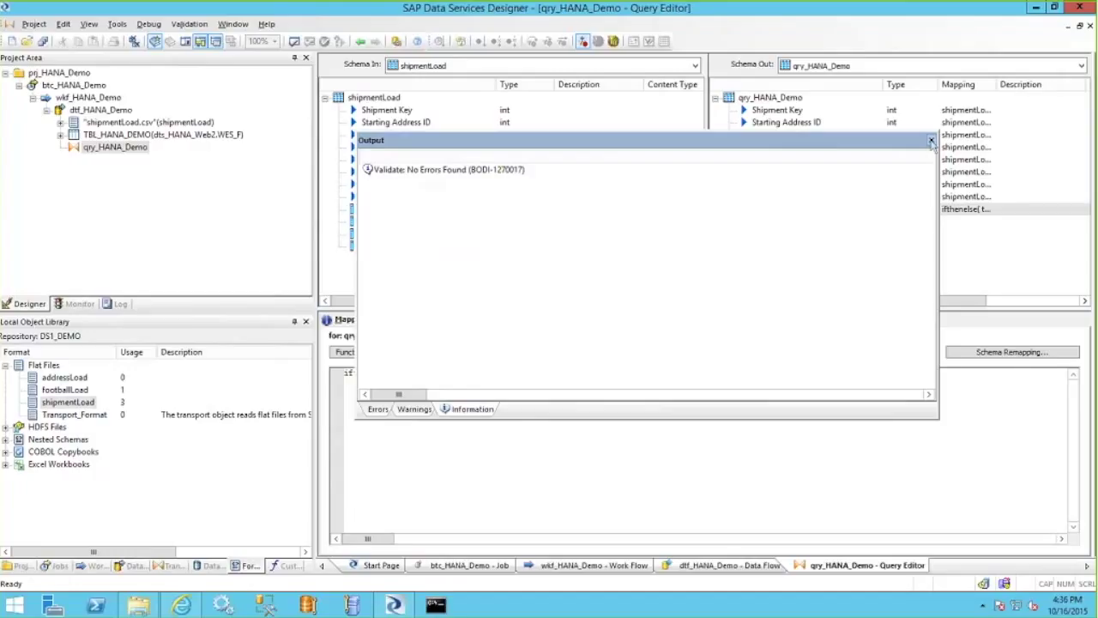
# Close the validation output, save the changed job, work flow and data flow, and return to the Management Console.
pyautogui.click(931, 140)
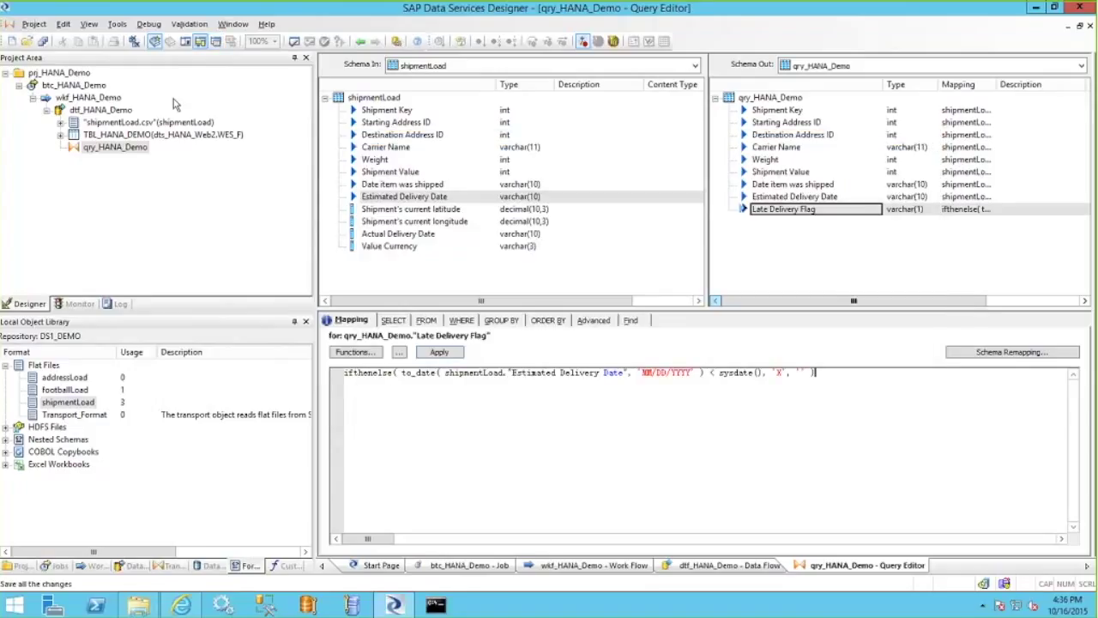
pyautogui.click(43, 43)
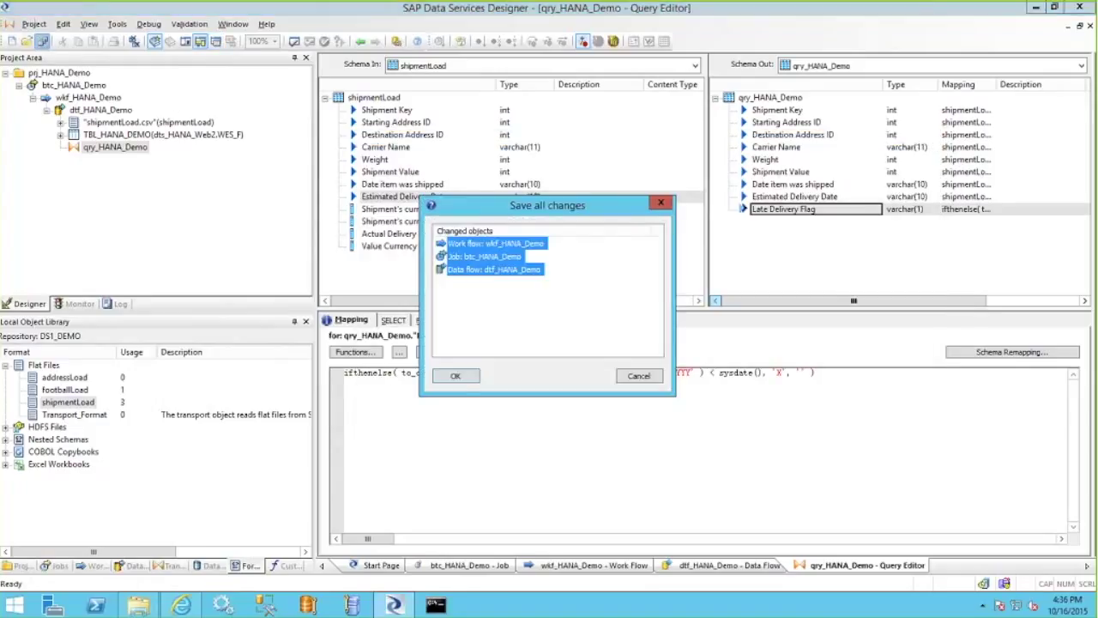
pyautogui.click(456, 377)
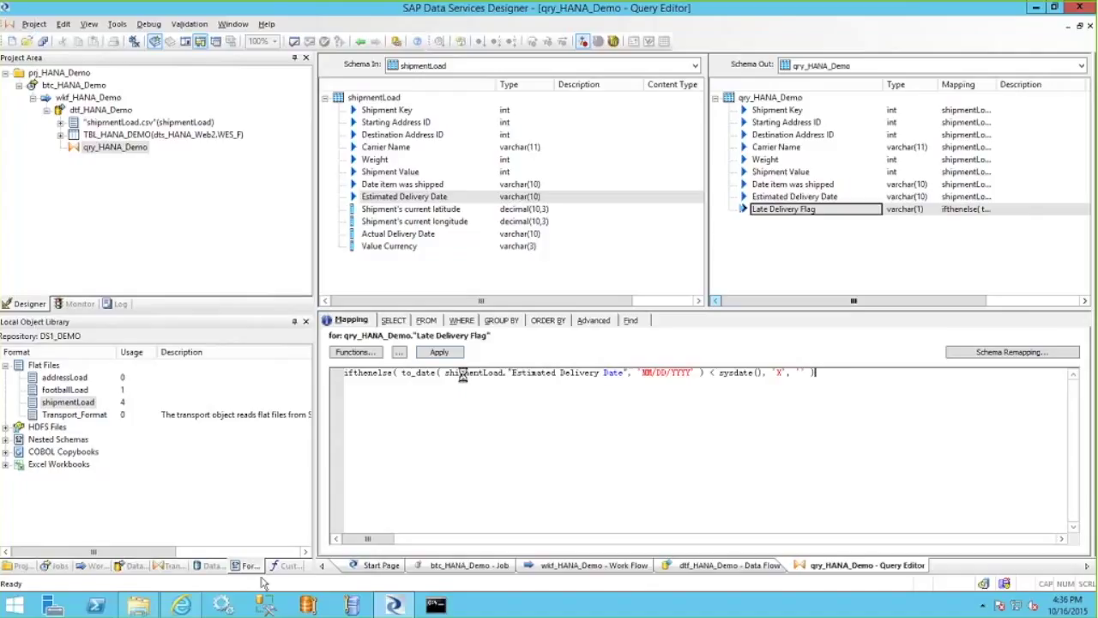
pyautogui.moveTo(185, 606)
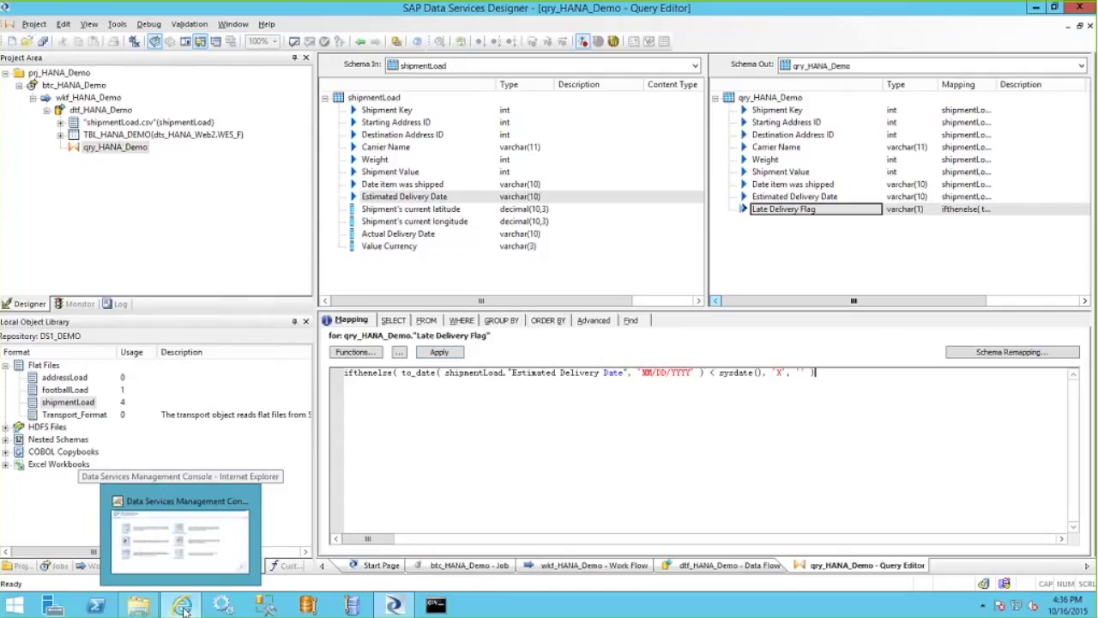
pyautogui.click(184, 606)
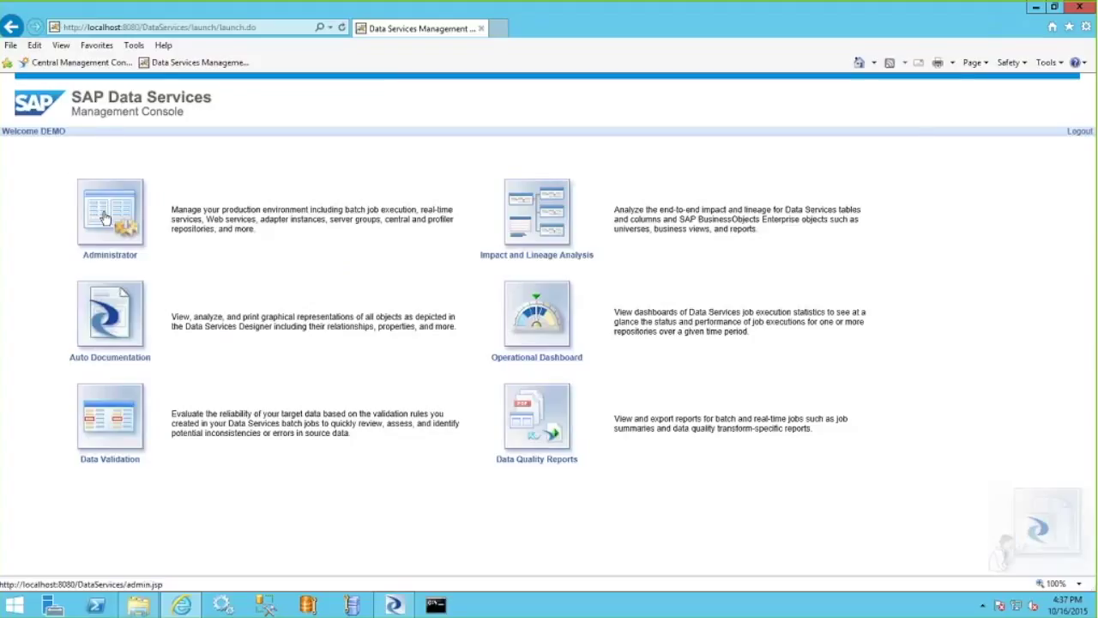
# Open the Batch Job Configuration list for DS1_DEMO and the execution options for btc_HANA_Demo.
pyautogui.click(104, 219)
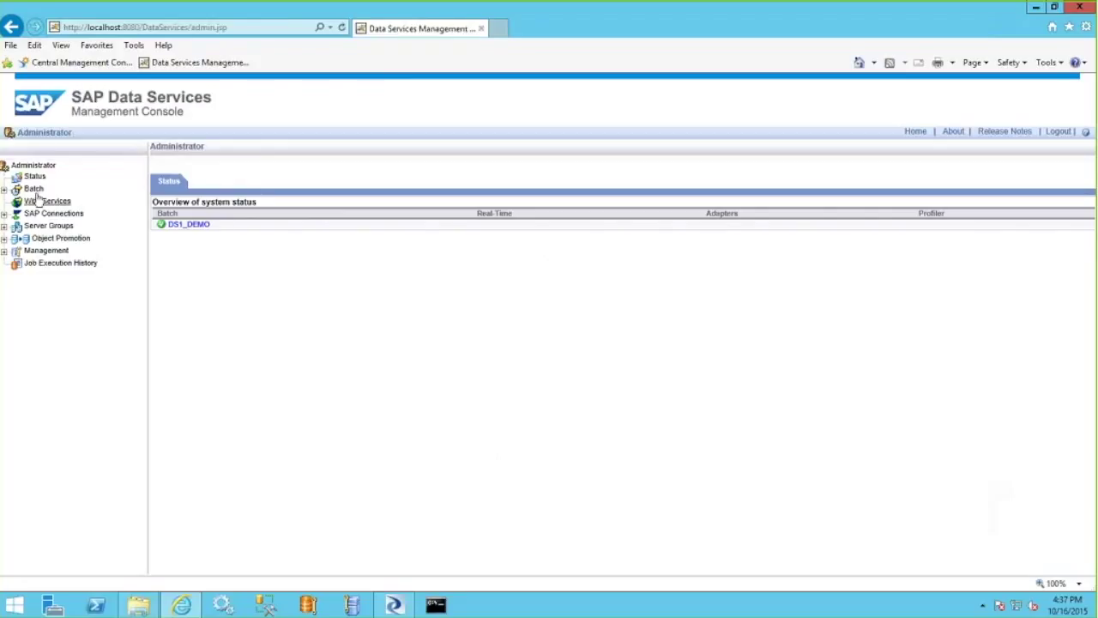
pyautogui.click(17, 189)
pyautogui.click(65, 206)
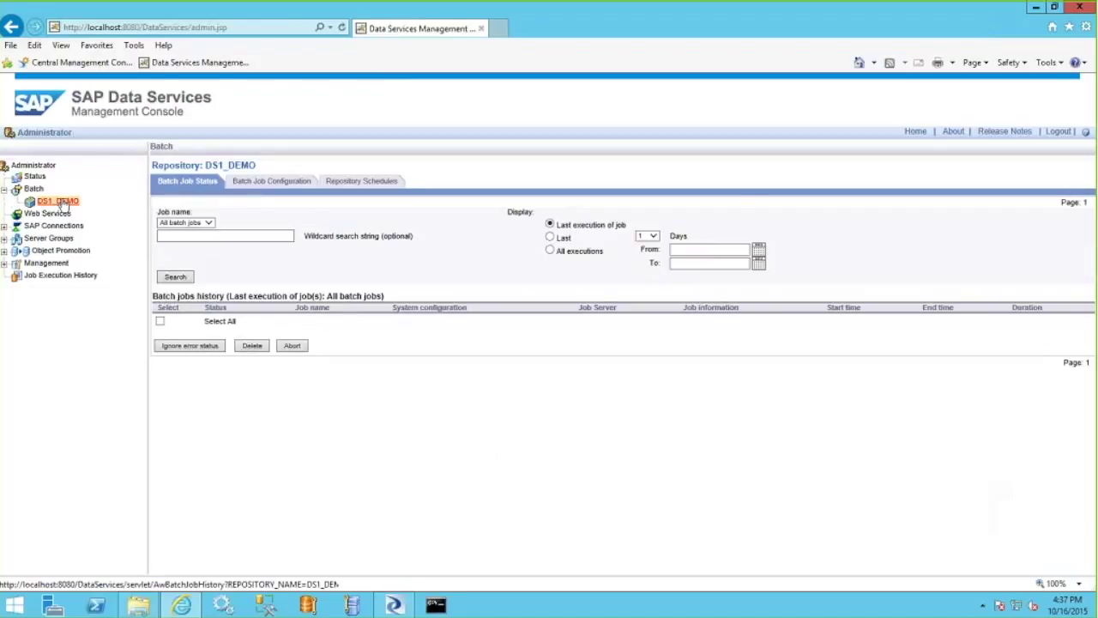
pyautogui.click(285, 183)
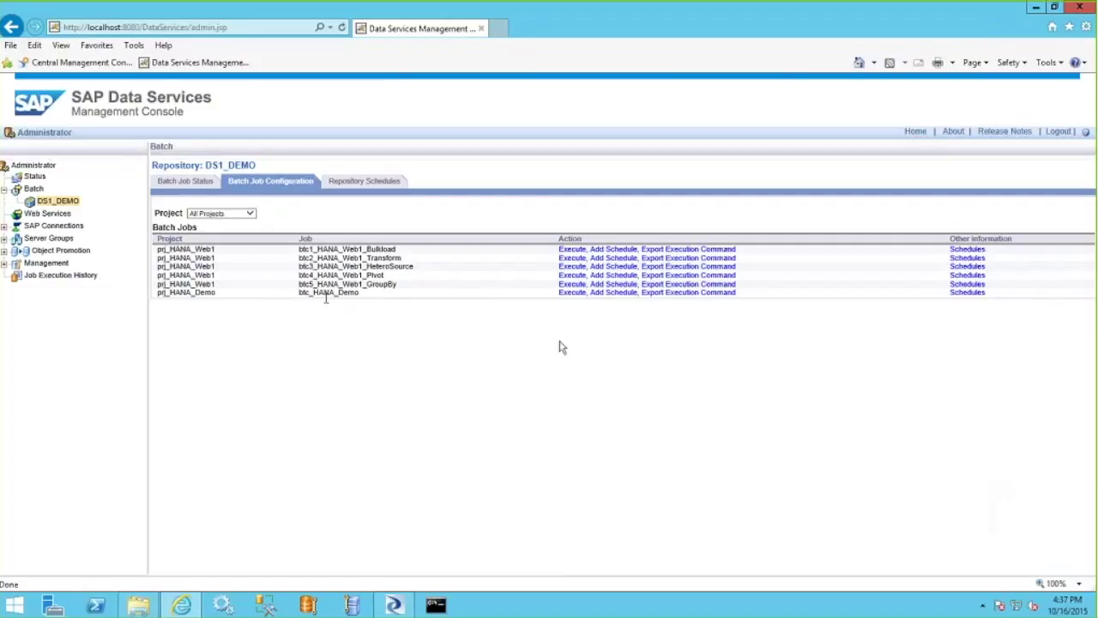
pyautogui.click(572, 293)
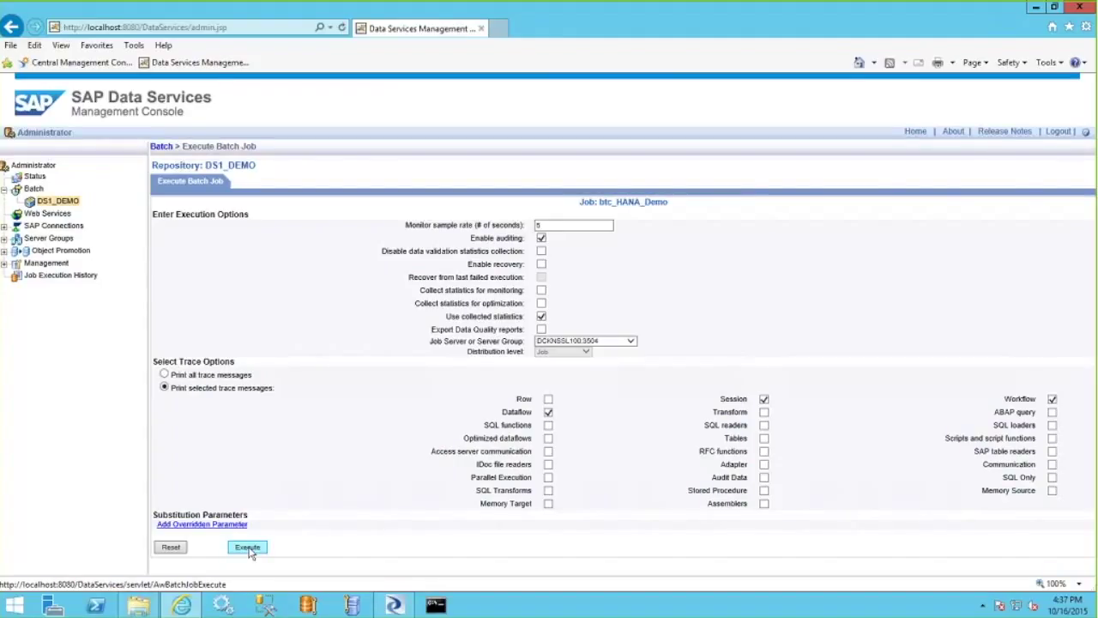
# Run btc_HANA_Demo and highlight the 'completed successfully' line at the end of its trace log.
pyautogui.click(249, 549)
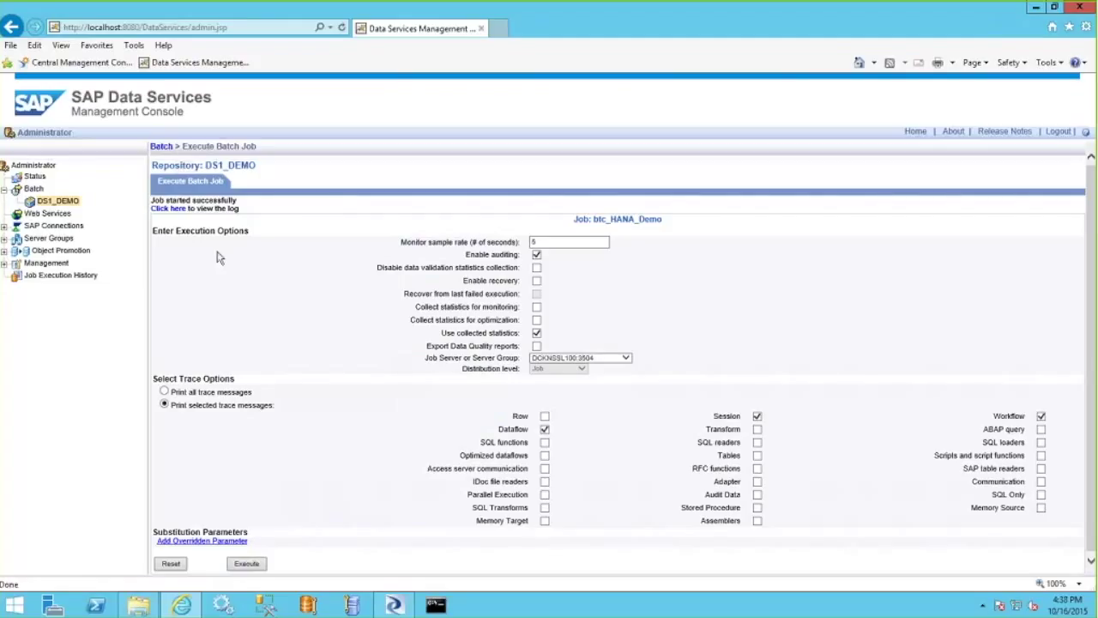
pyautogui.click(169, 210)
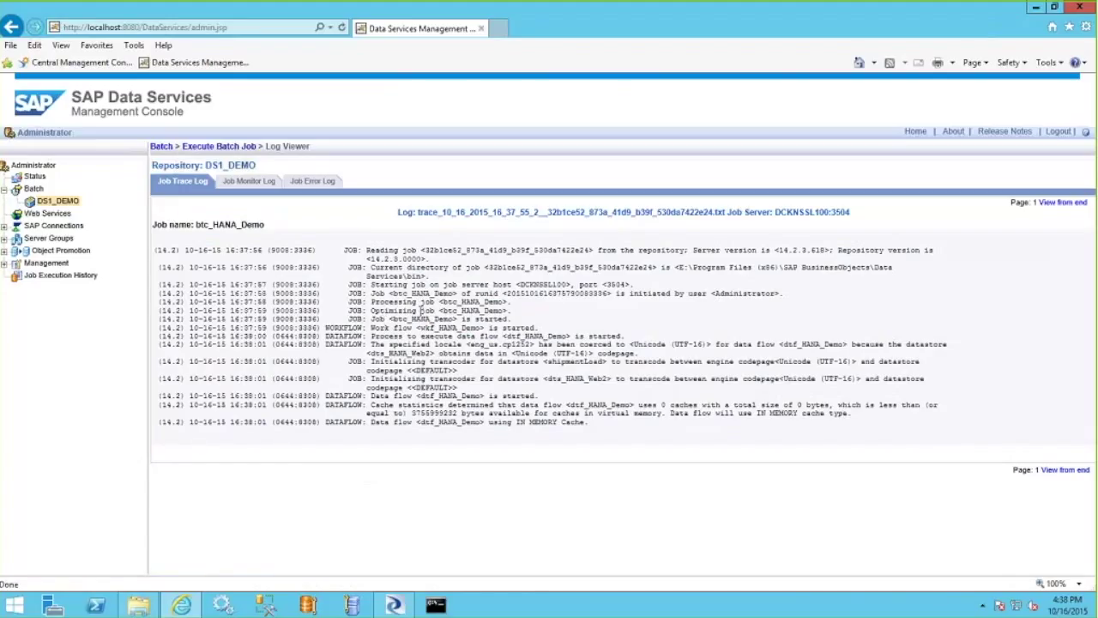
pyautogui.click(1064, 470)
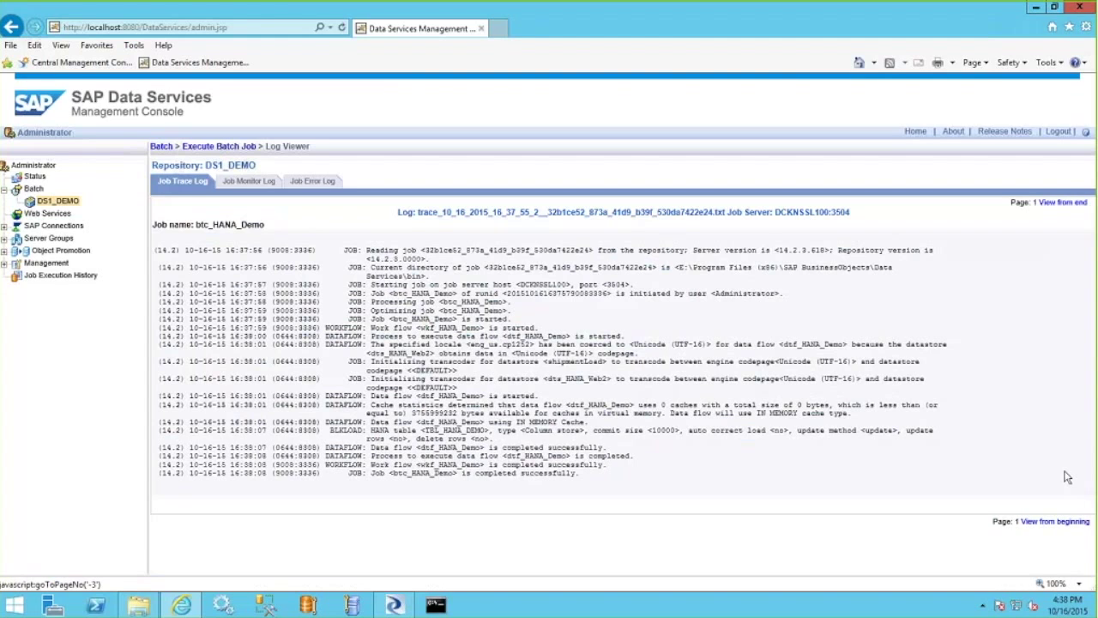
pyautogui.moveTo(583, 477); pyautogui.dragTo(374, 483)
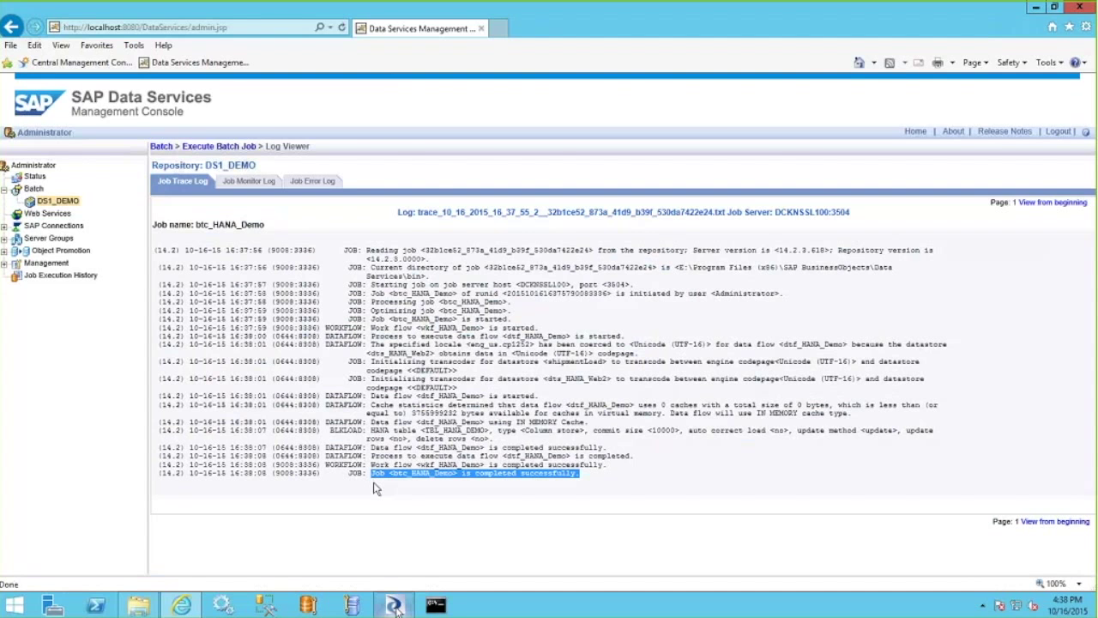
pyautogui.hotkey('alt', 'Tab')
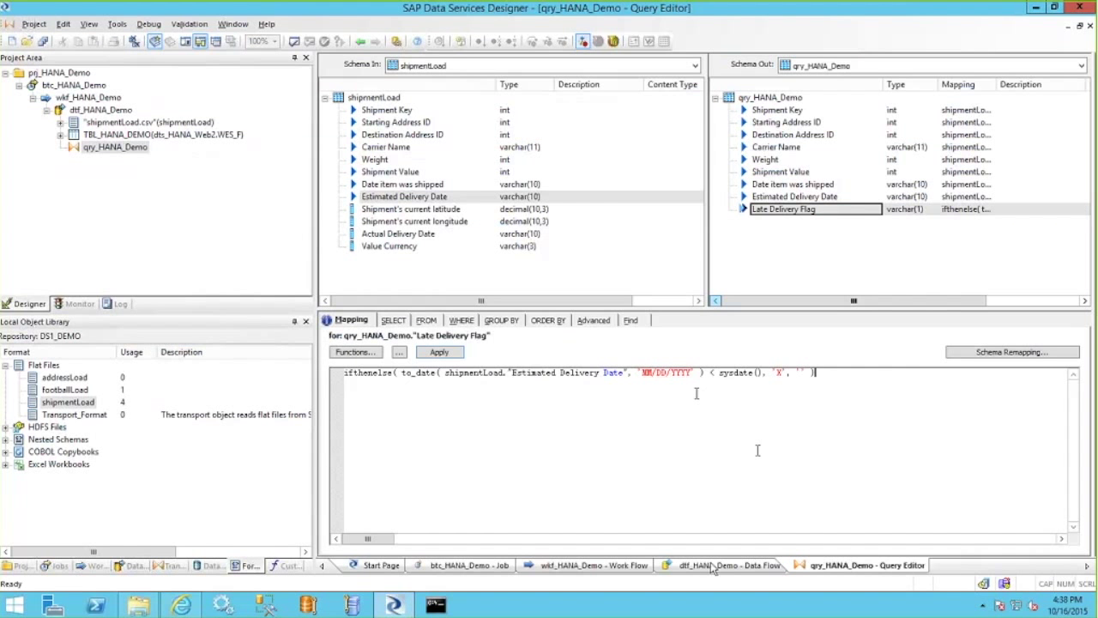
# Preview TBL_HANA_DEMO's 499 rows, checking Late Delivery Flag for shipments 108 and 11, then list datastores.
pyautogui.click(712, 568)
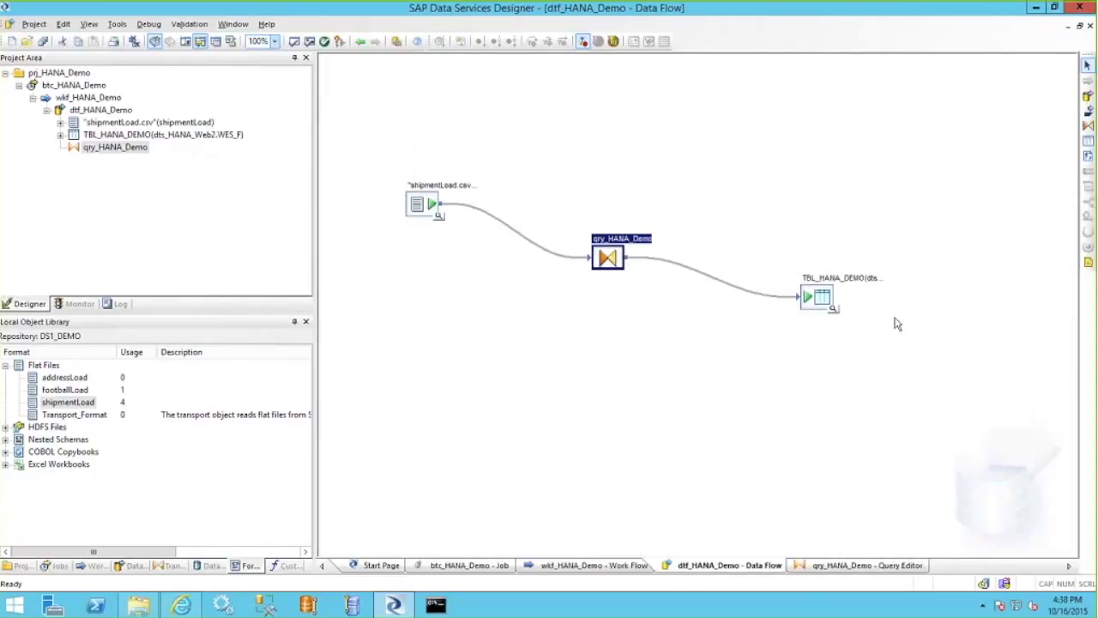
pyautogui.click(834, 314)
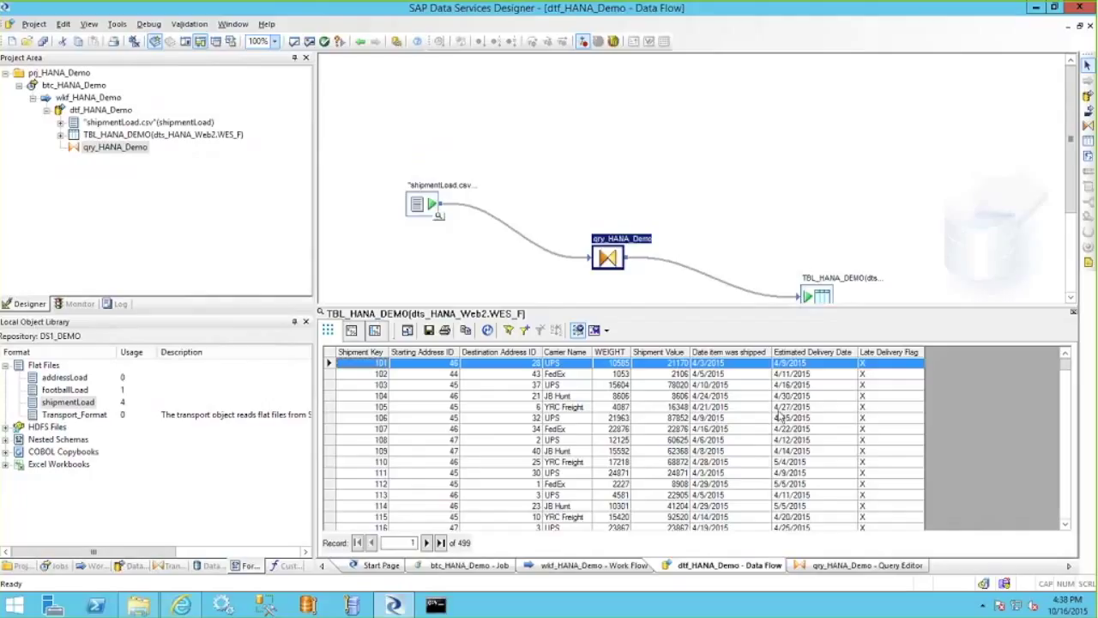
pyautogui.click(812, 440)
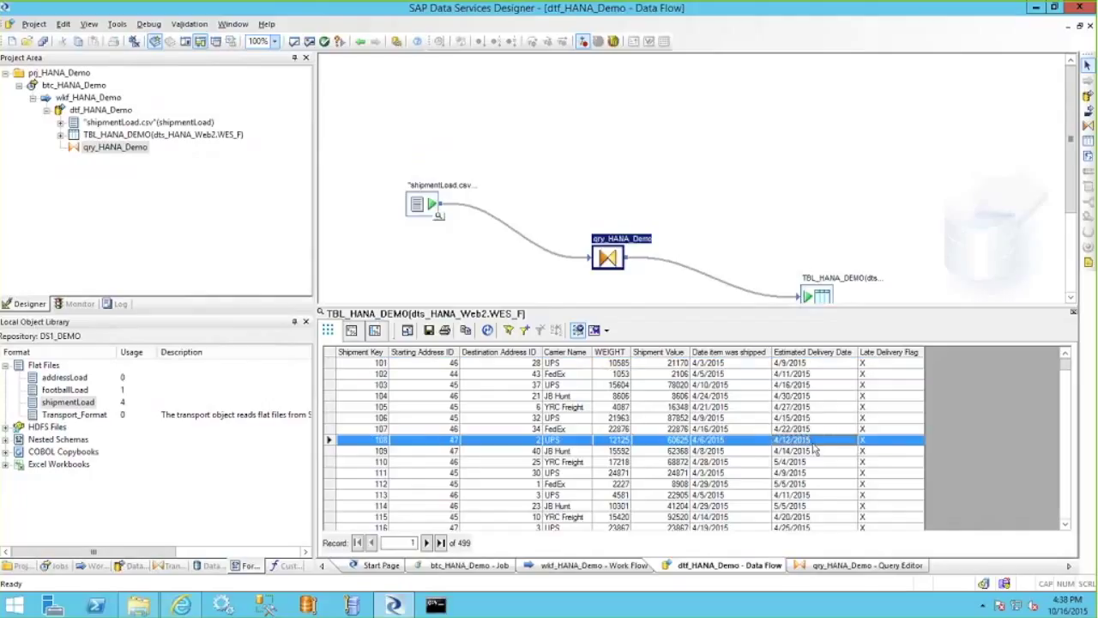
pyautogui.click(1066, 512)
pyautogui.click(1066, 513)
pyautogui.click(1066, 513)
pyautogui.click(1066, 513)
pyautogui.click(1066, 512)
pyautogui.click(1068, 377)
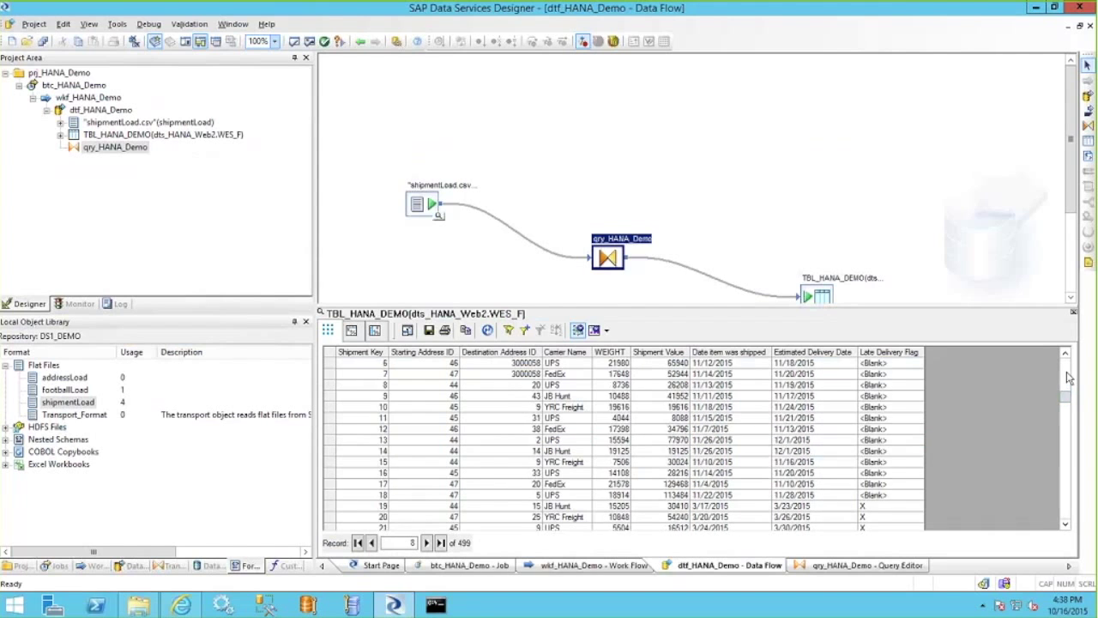
pyautogui.click(811, 418)
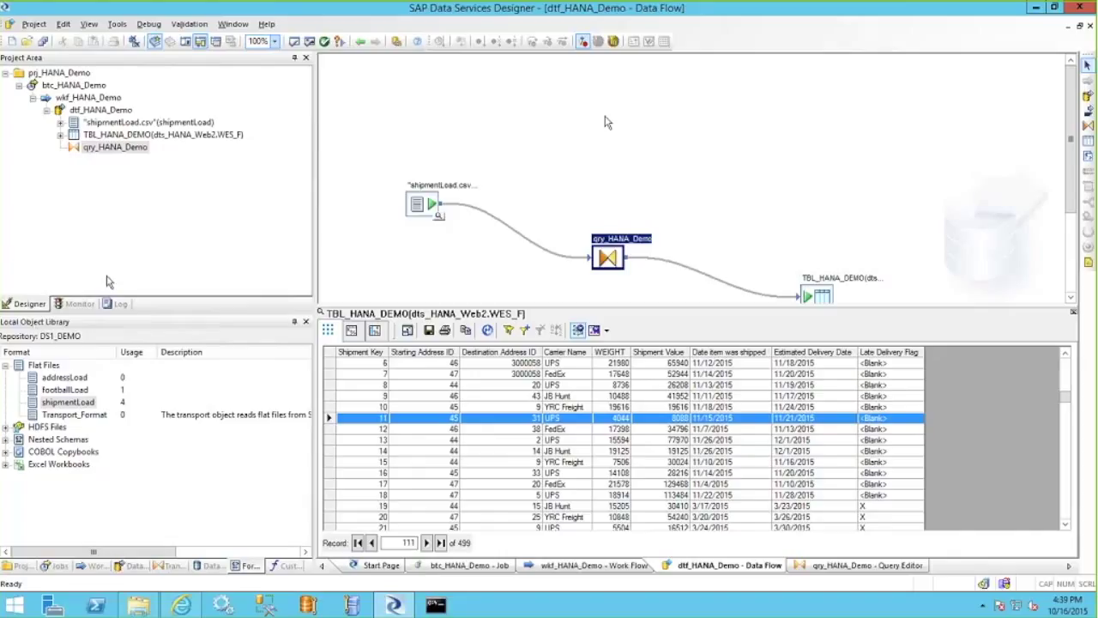
pyautogui.click(211, 567)
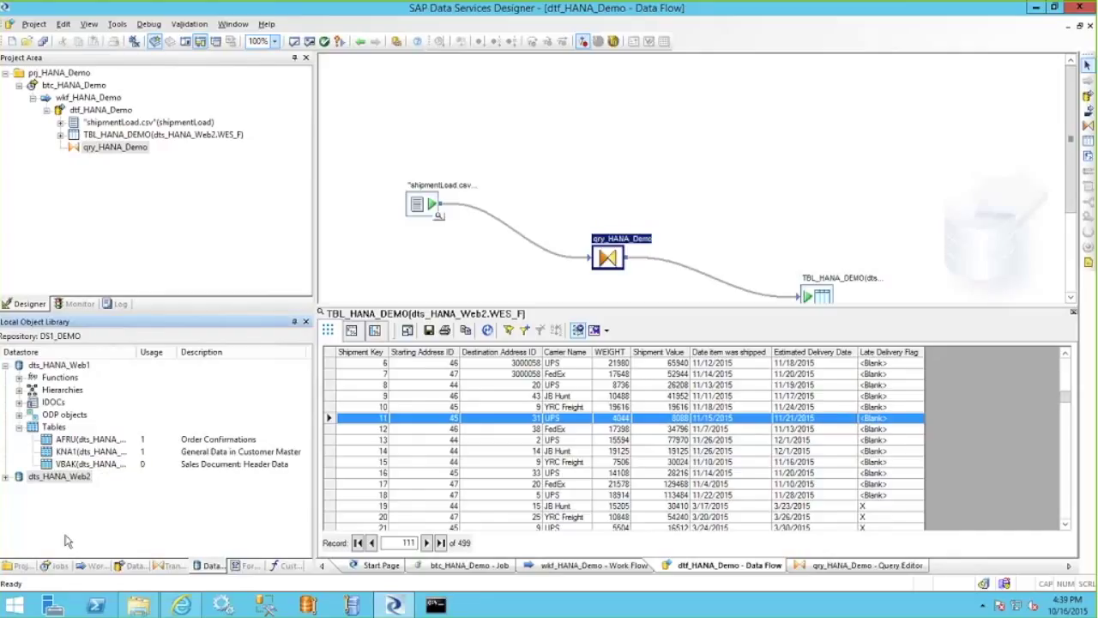
# Start a new datastore with Database type Oracle and Datastore type Database, then cancel it.
pyautogui.rightClick(58, 503)
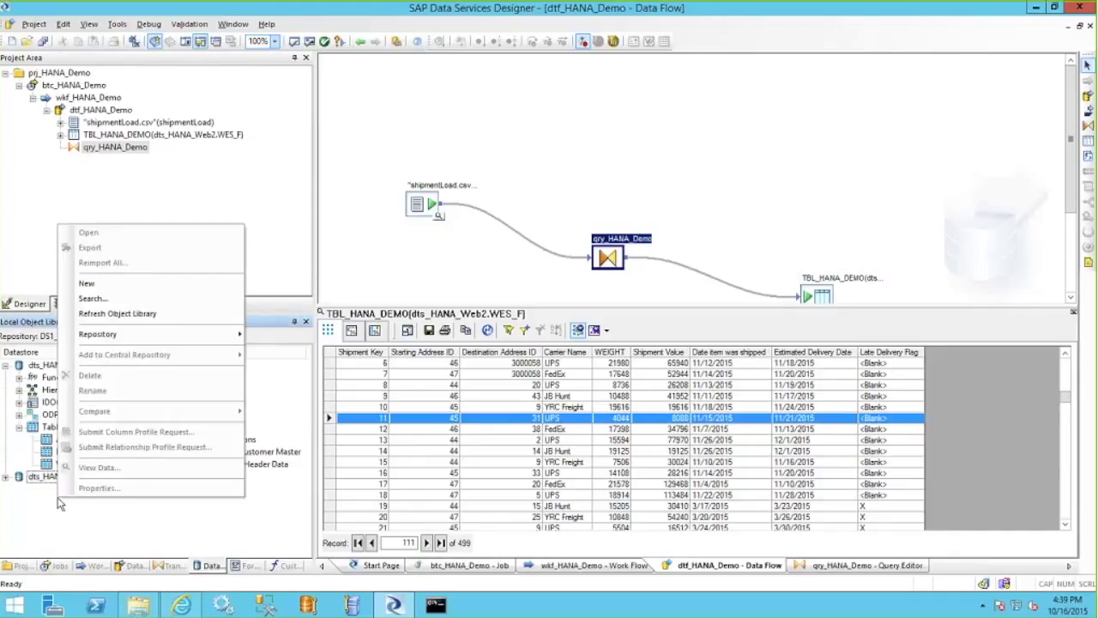
pyautogui.press('Escape')
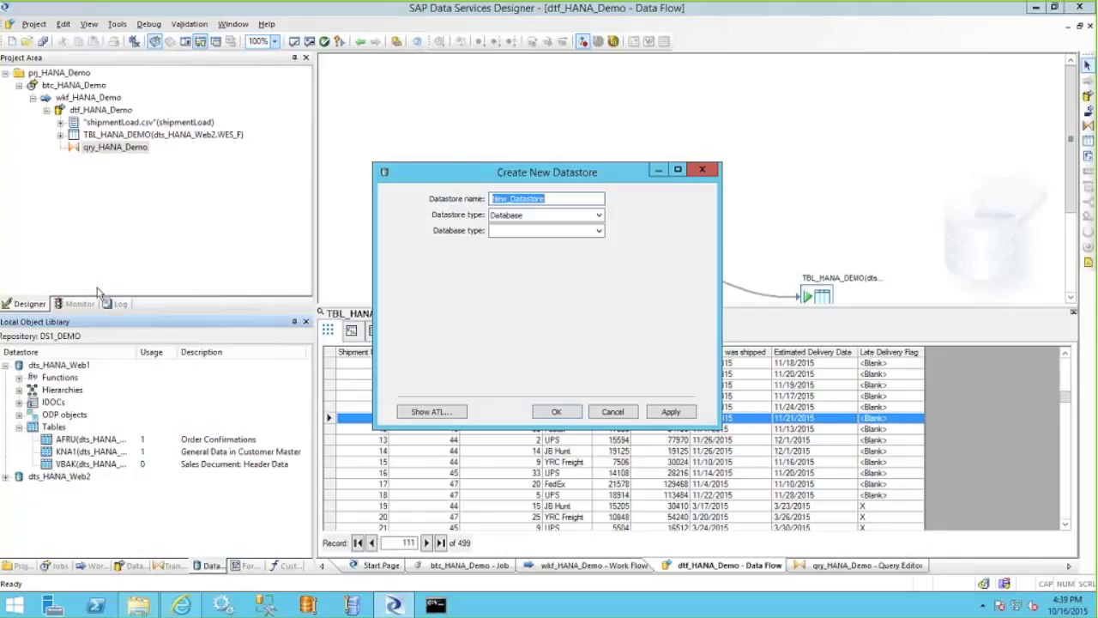
pyautogui.click(599, 232)
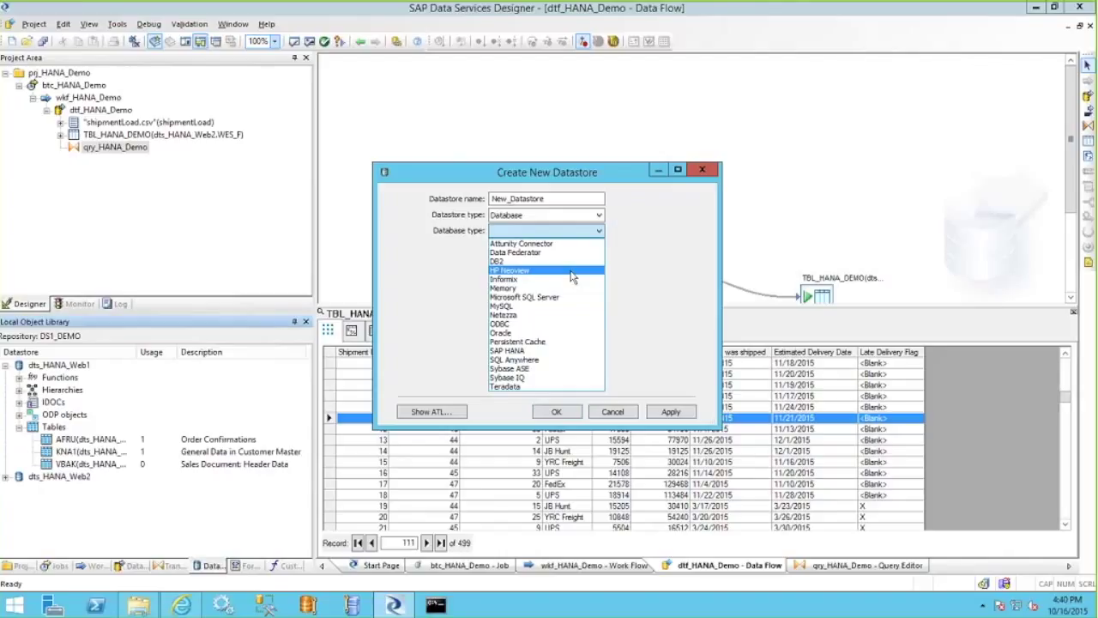
pyautogui.click(508, 333)
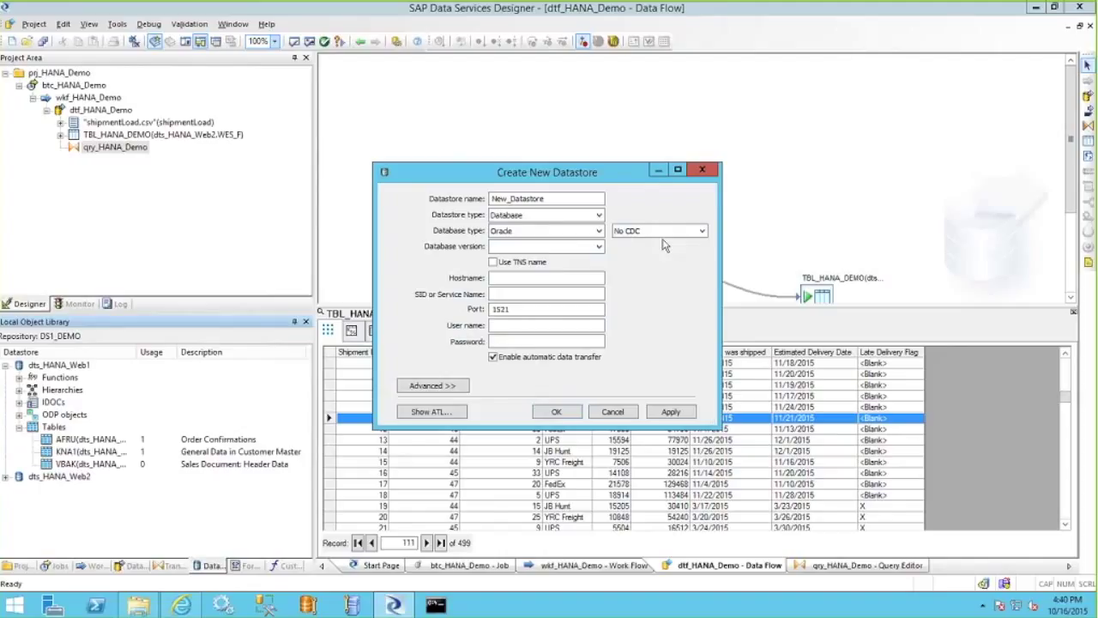
pyautogui.click(599, 215)
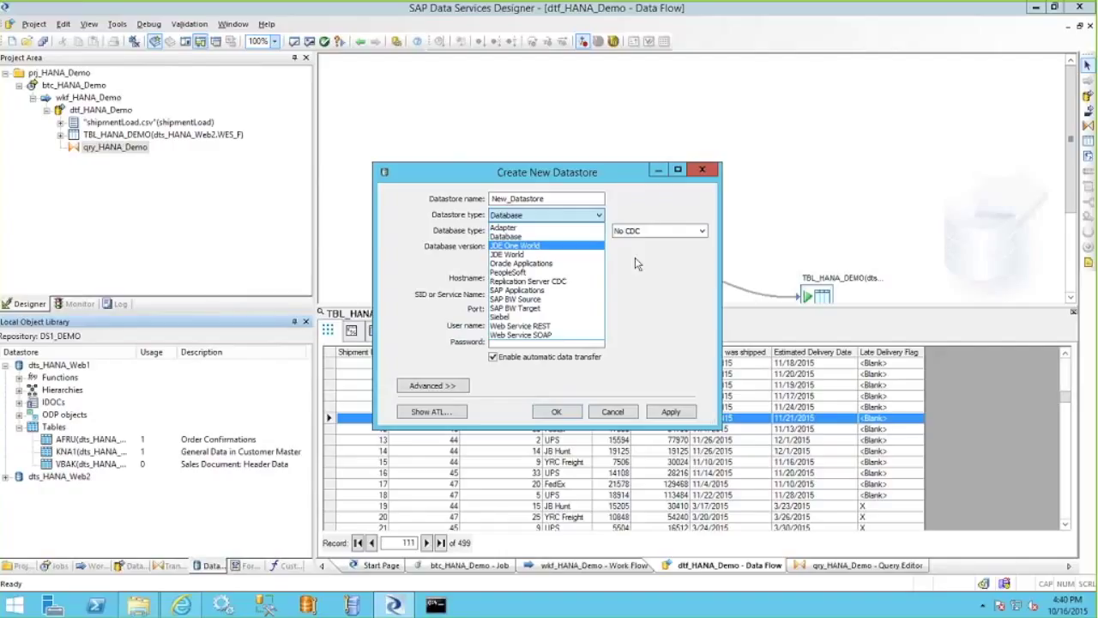
pyautogui.click(607, 246)
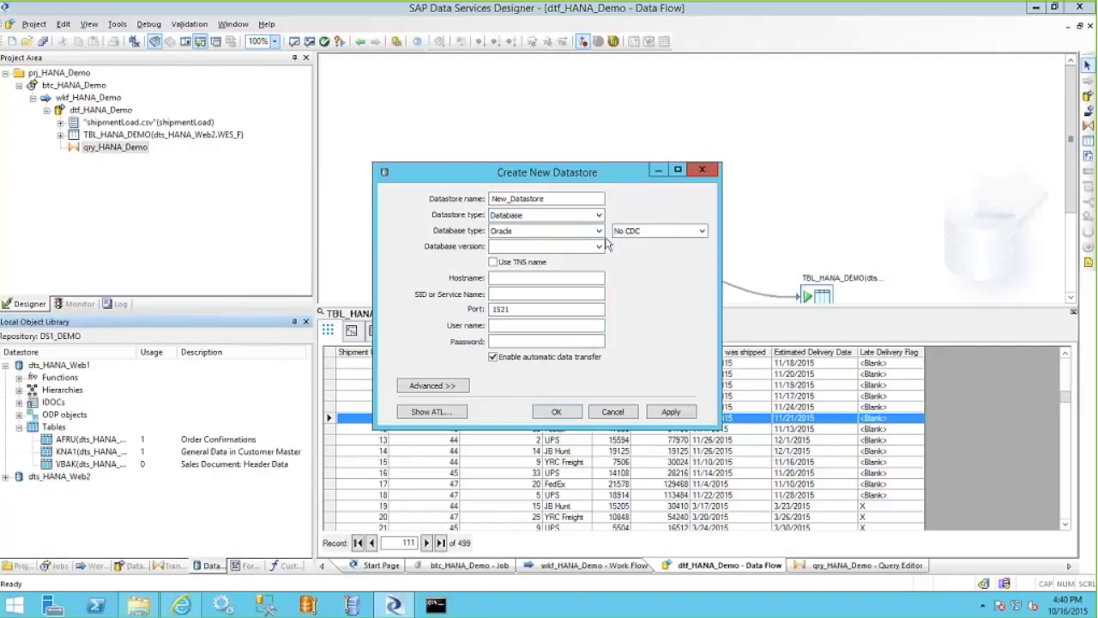
pyautogui.click(600, 215)
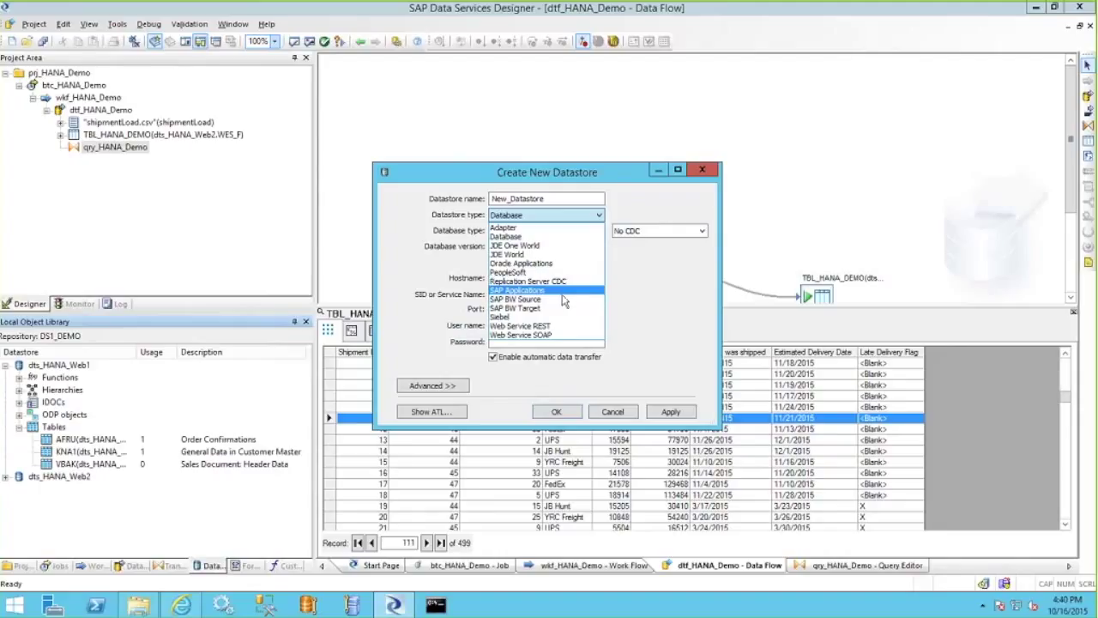
pyautogui.click(702, 319)
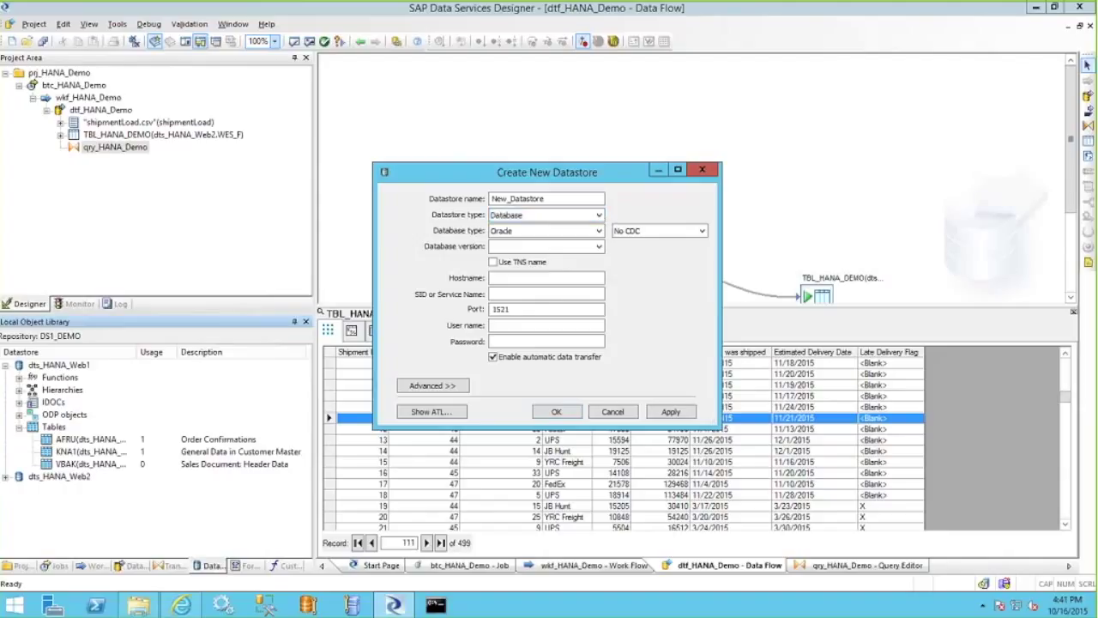
pyautogui.click(620, 415)
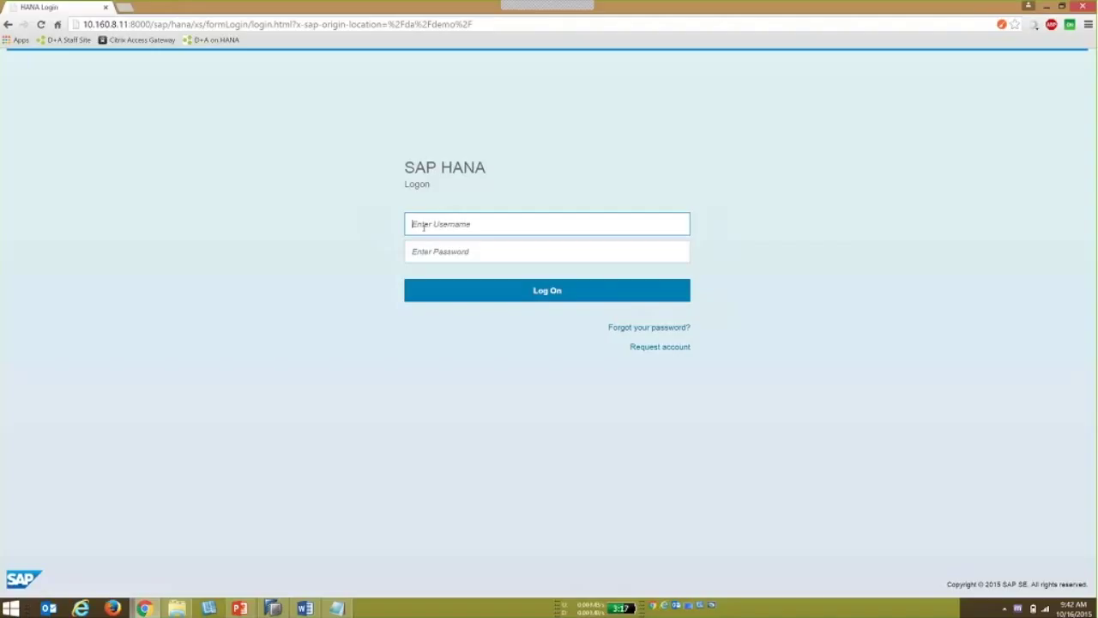
# Log on to the SAP HANA XS portal with the user's username and password.
pyautogui.write('TIM_K')
pyautogui.press('Tab')
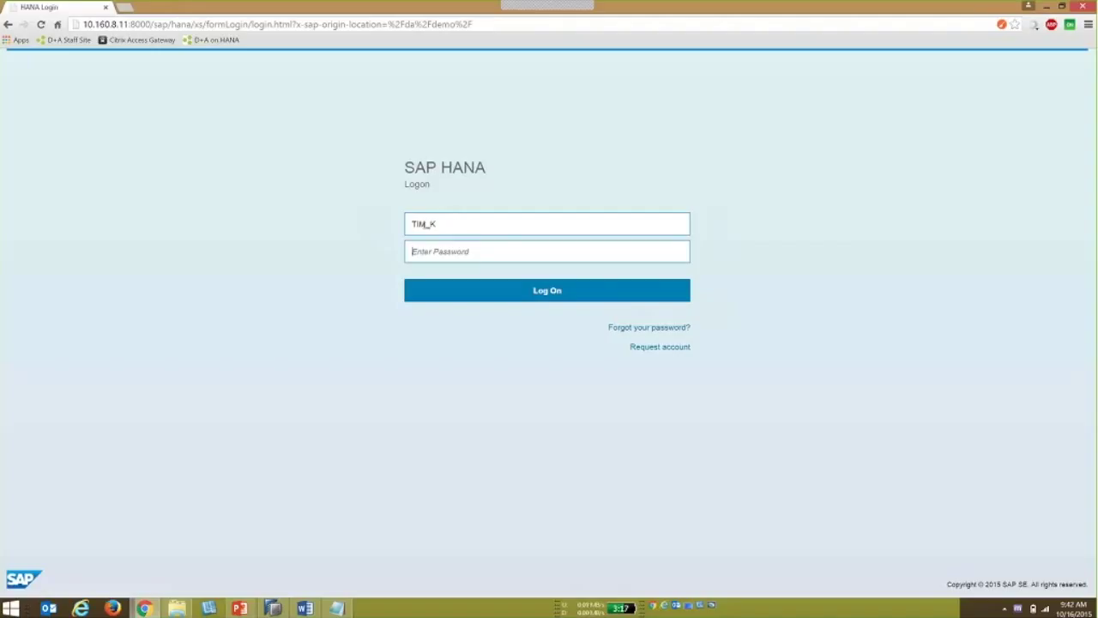
pyautogui.write('**********')
pyautogui.press('Return')
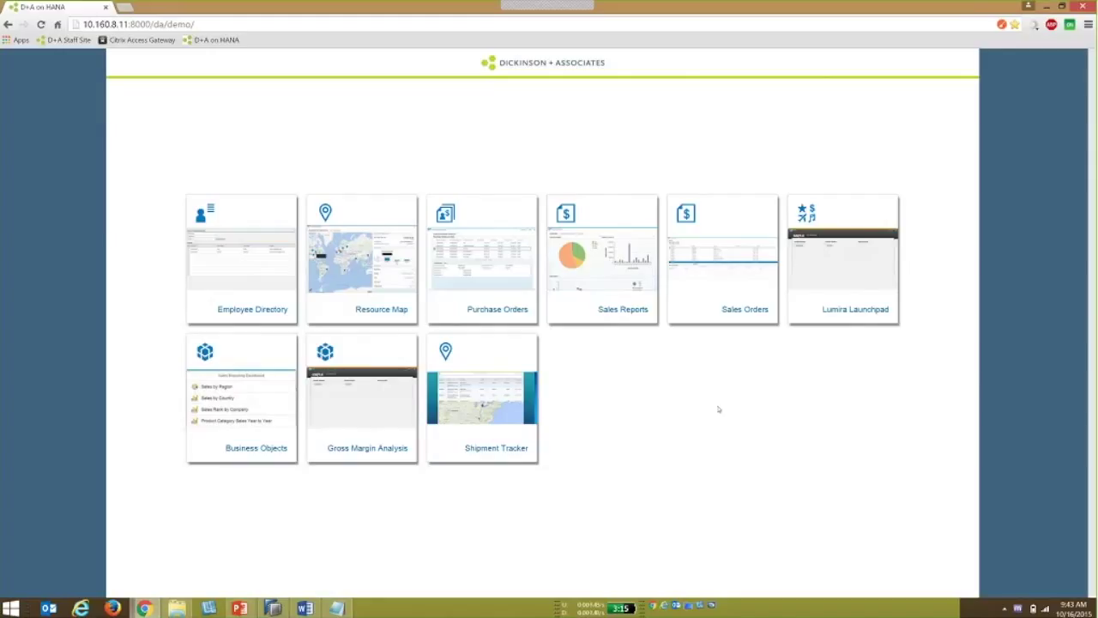
pyautogui.click(492, 393)
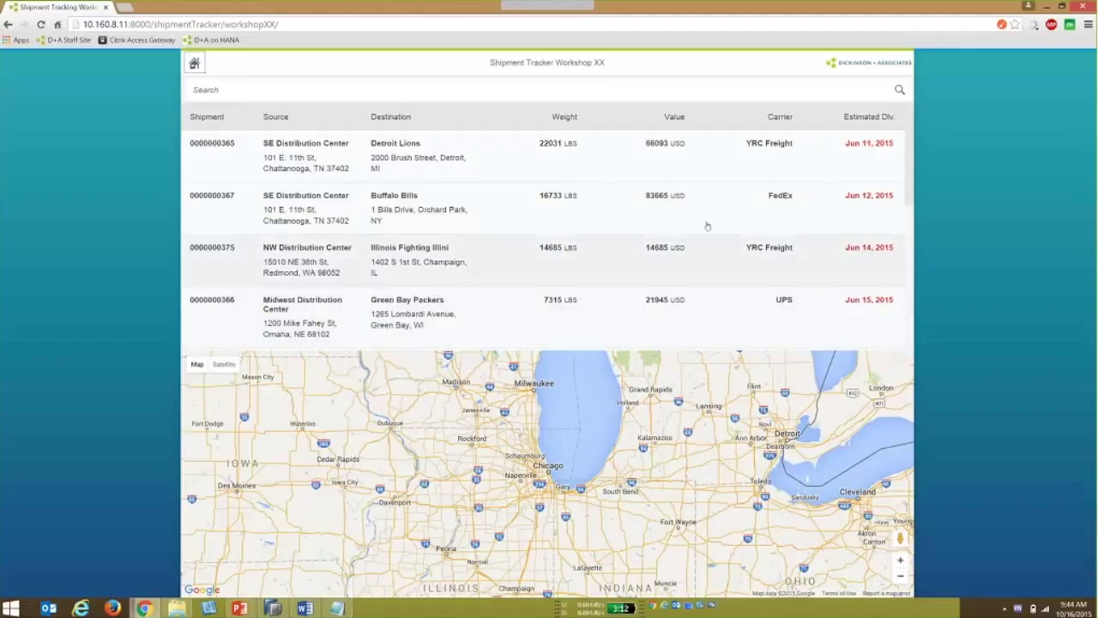
pyautogui.click(534, 215)
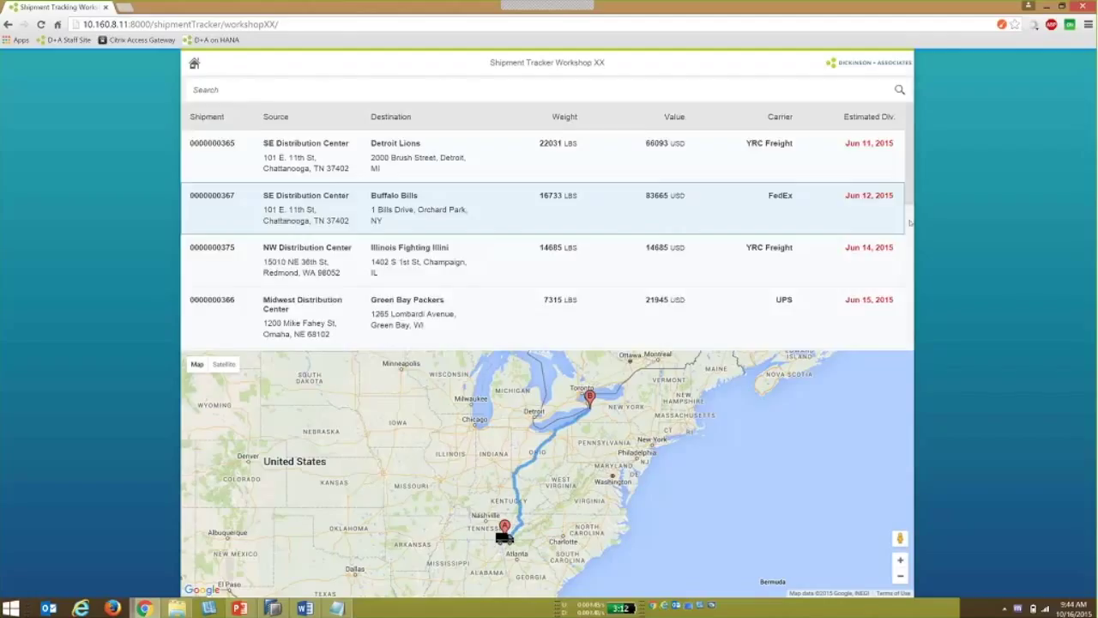
pyautogui.scroll(-1, 909, 305)
pyautogui.scroll(-5, 909, 304)
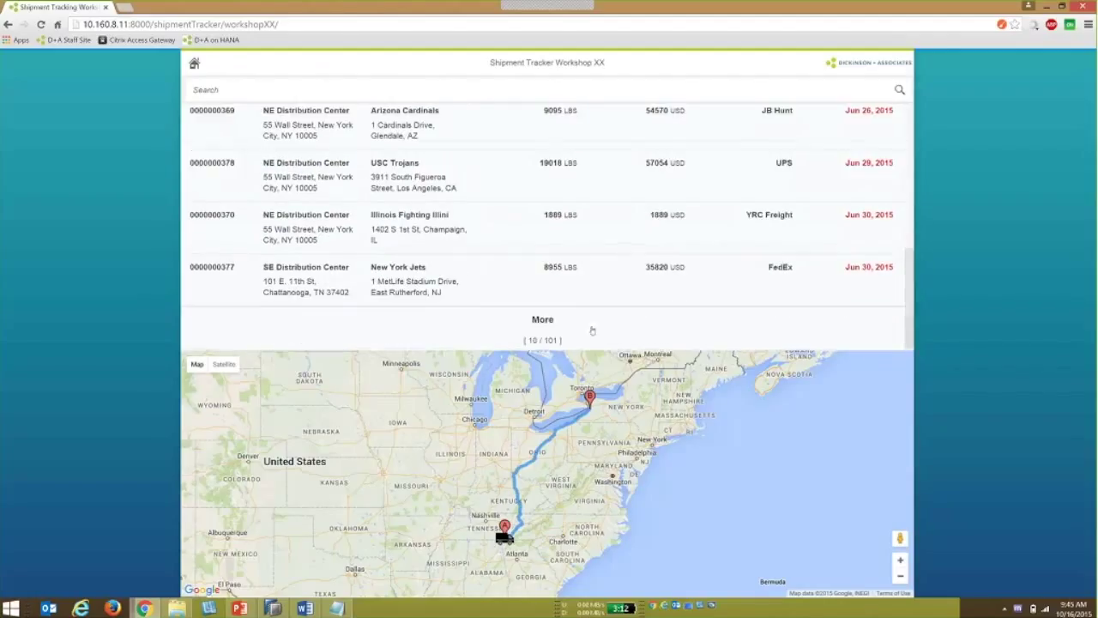
pyautogui.click(542, 319)
pyautogui.scroll(-5, 551, 330)
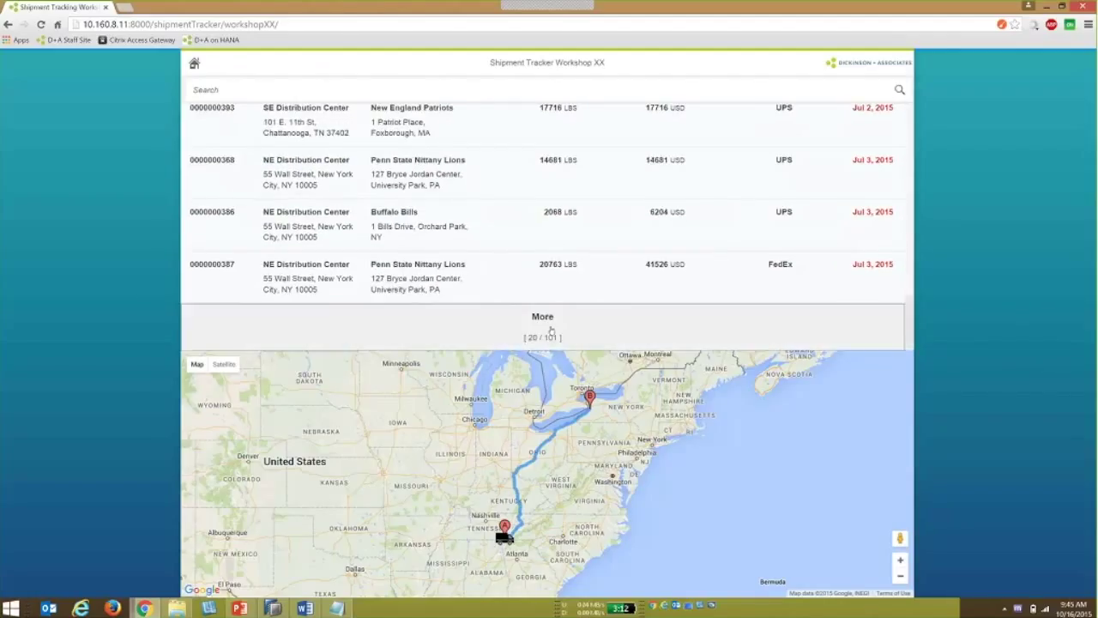
pyautogui.click(483, 285)
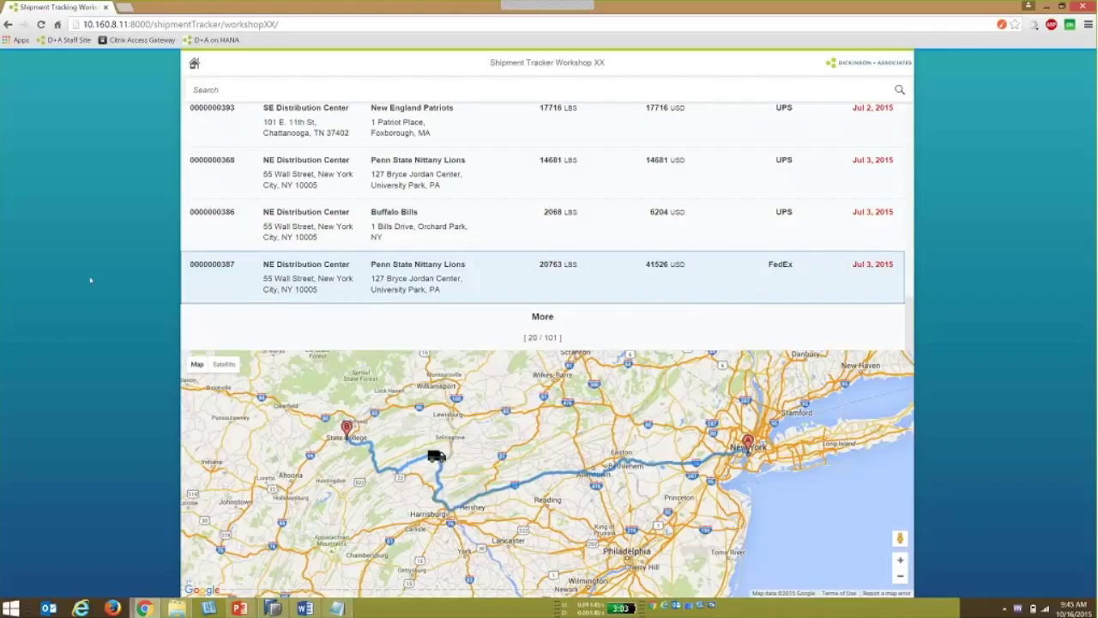
pyautogui.click(8, 24)
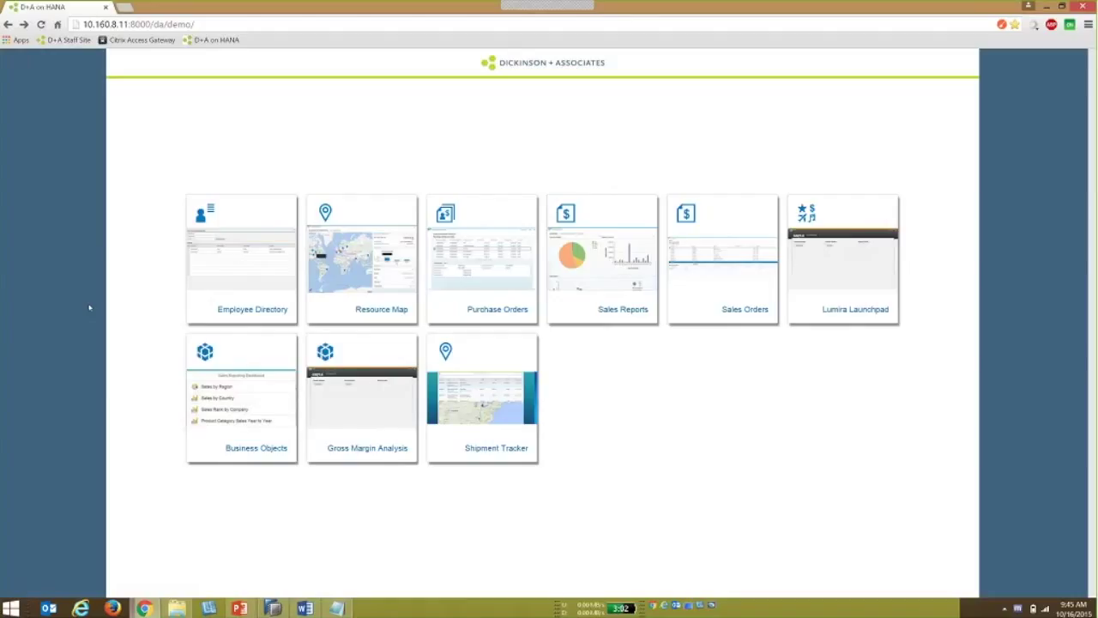
# Open the Employee Directory demo to its Create Employees page.
pyautogui.click(234, 248)
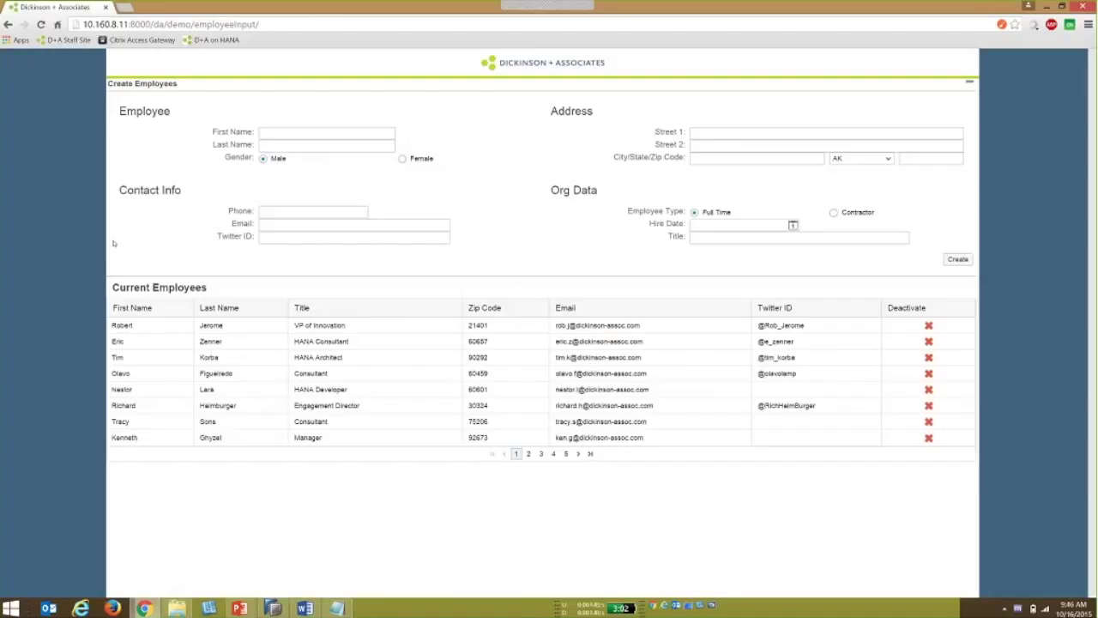
# Enter the new employee's first and last name.
pyautogui.click(273, 132)
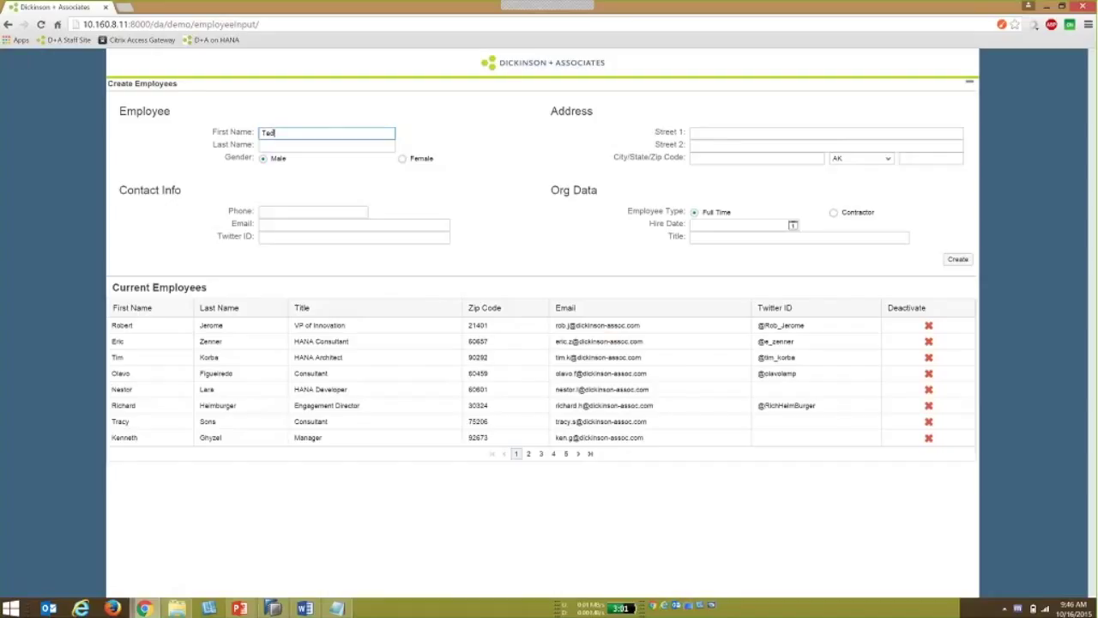
pyautogui.press('Tab')
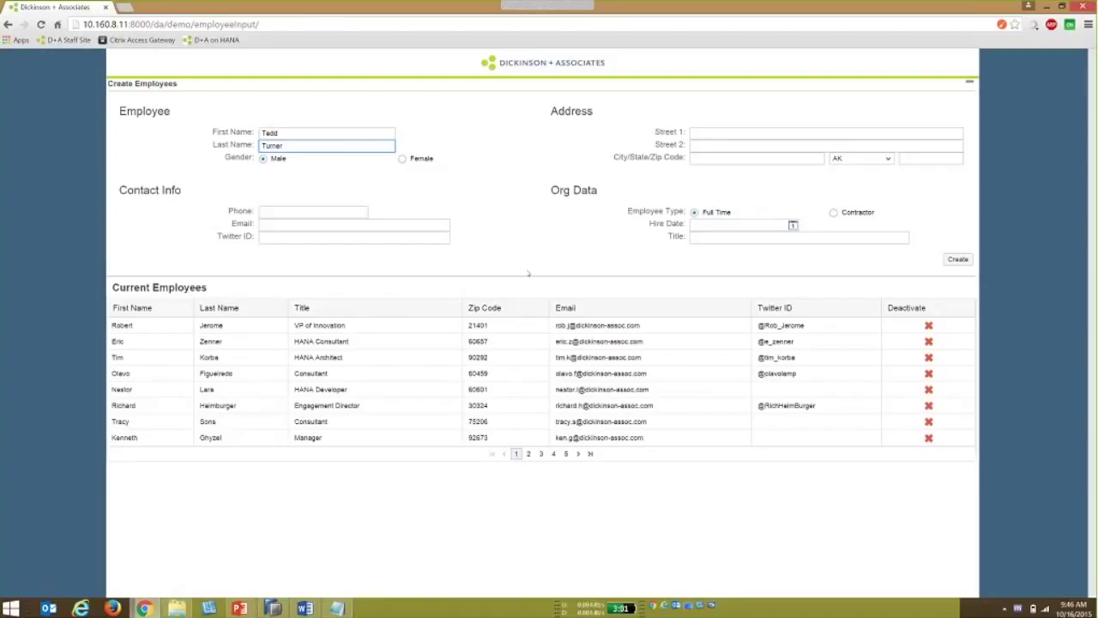
# Try phone 215, clear it, type a partial email address, then leave for the DEMO slide.
pyautogui.click(296, 214)
pyautogui.click(304, 210)
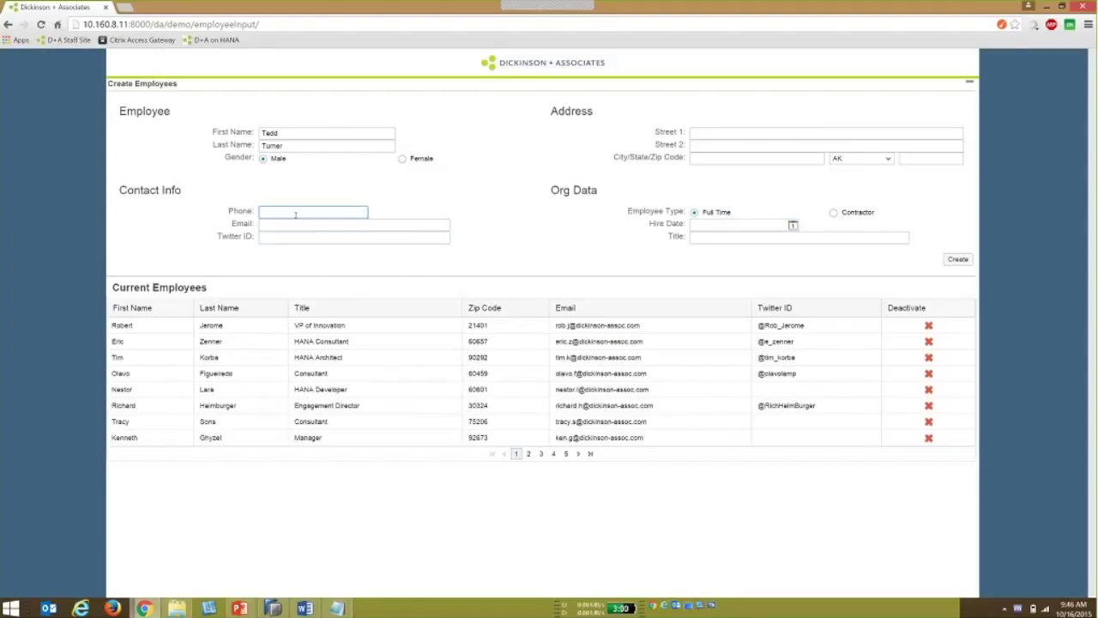
pyautogui.write('215')
pyautogui.press('Tab')
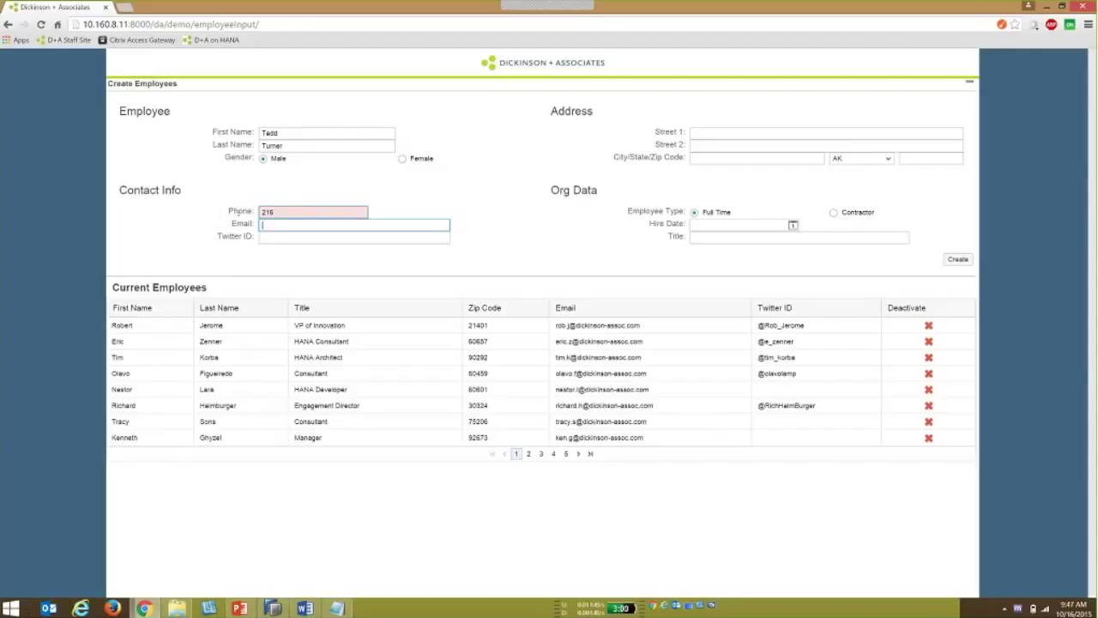
pyautogui.doubleClick(277, 211)
pyautogui.press('BackSpace')
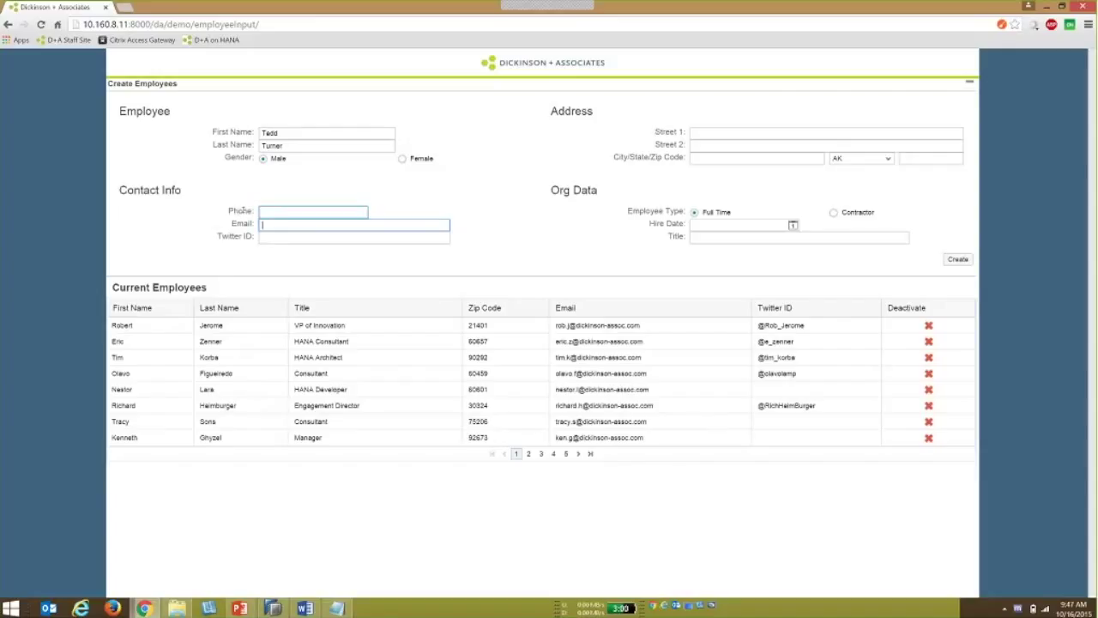
pyautogui.press('Tab')
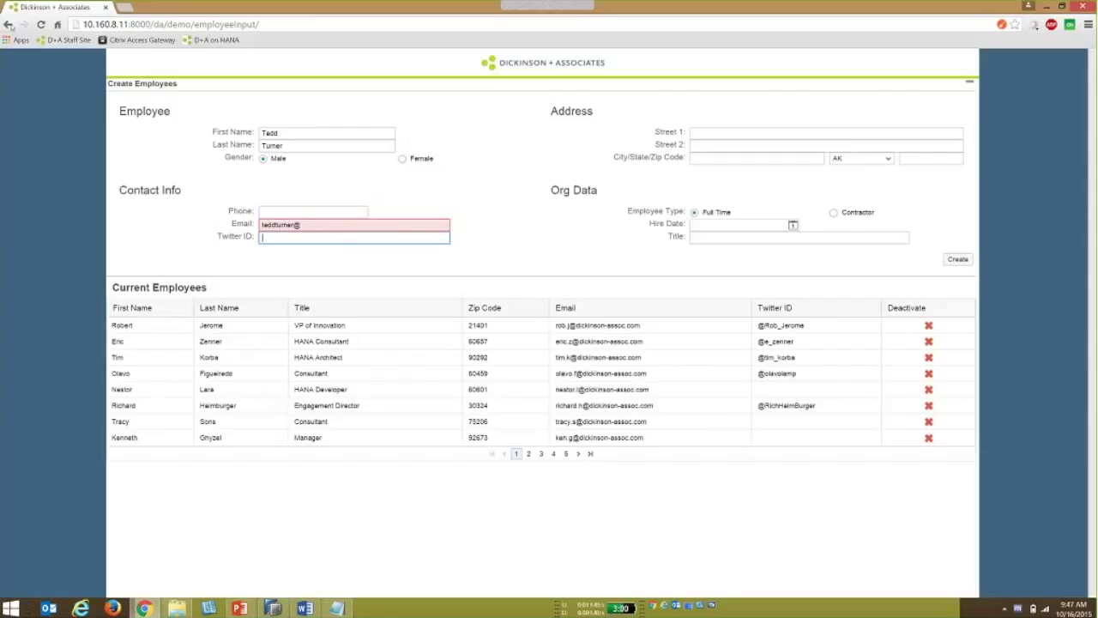
pyautogui.click(9, 25)
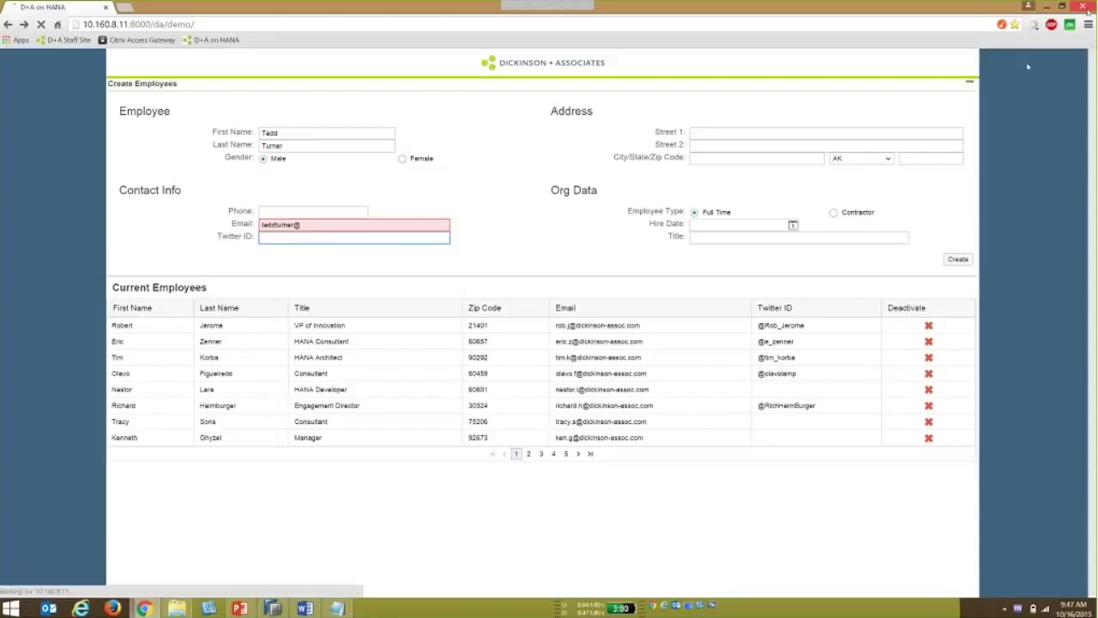
pyautogui.hotkey('alt', 'Tab')
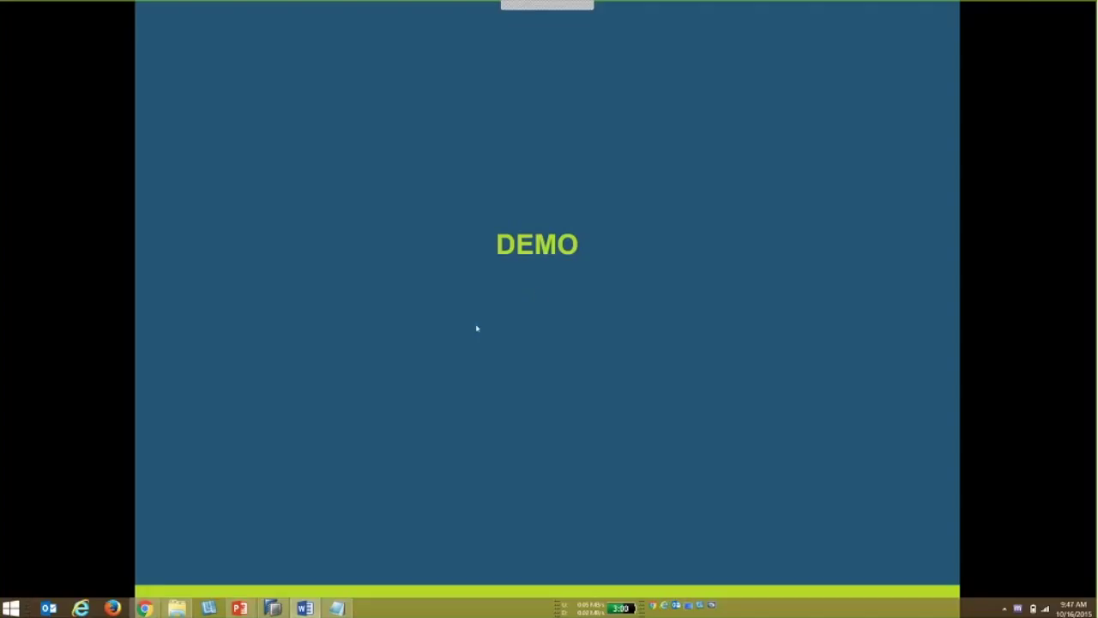
# In a new Chrome window, load the HANA web editor address at 10.160.8.11:8000.
pyautogui.rightClick(146, 607)
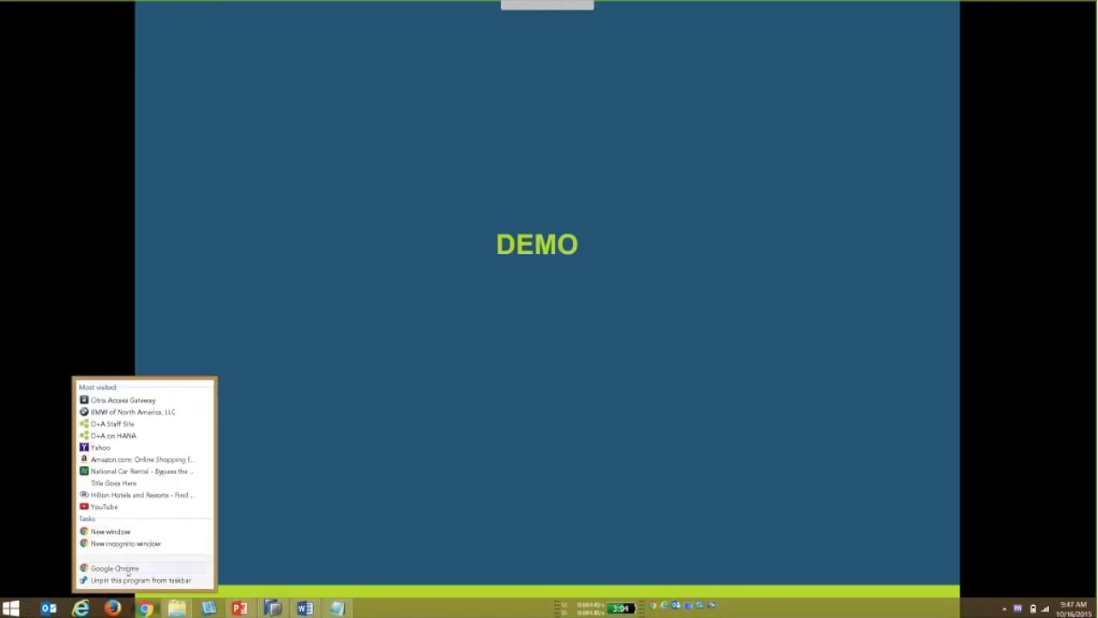
pyautogui.click(129, 568)
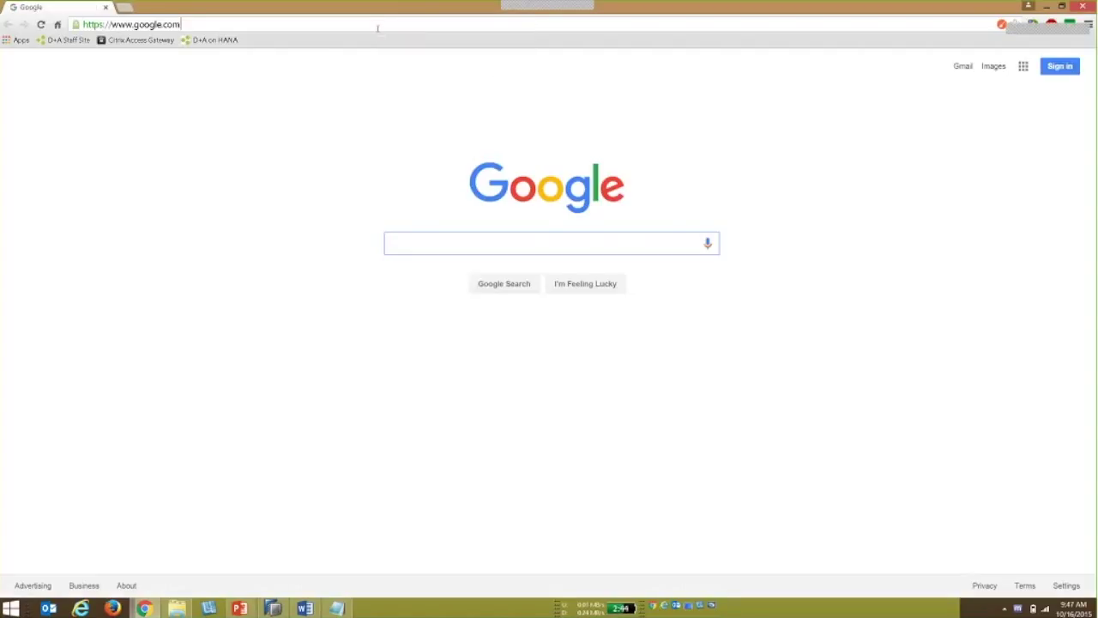
pyautogui.click(195, 18)
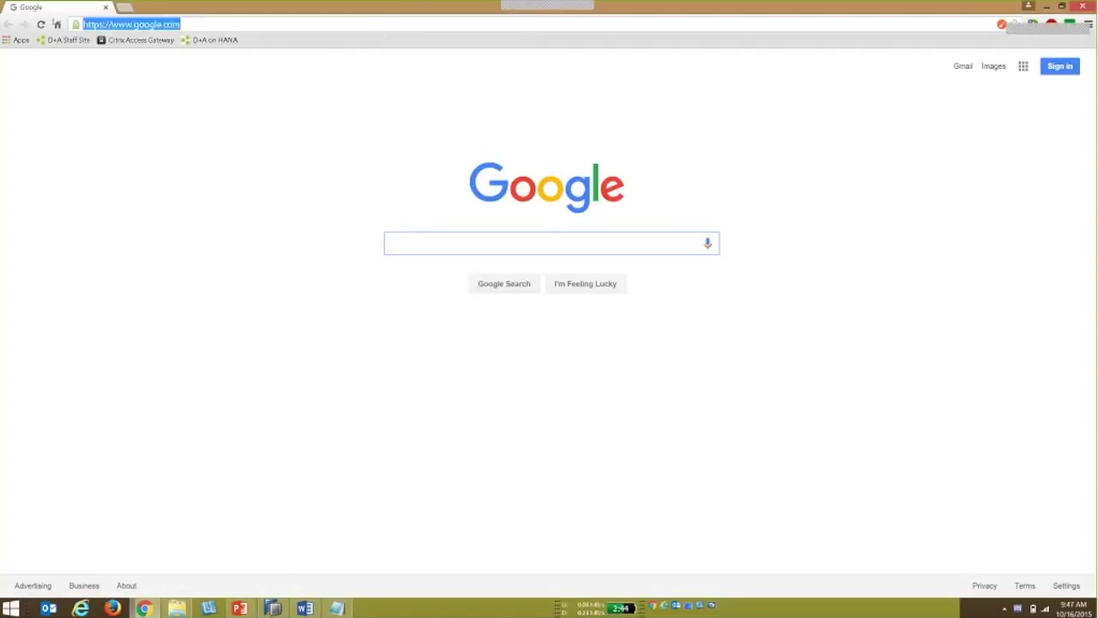
pyautogui.write('http://10.160.8.11:8000/sap/hana/ide/editor/')
pyautogui.press('Return')
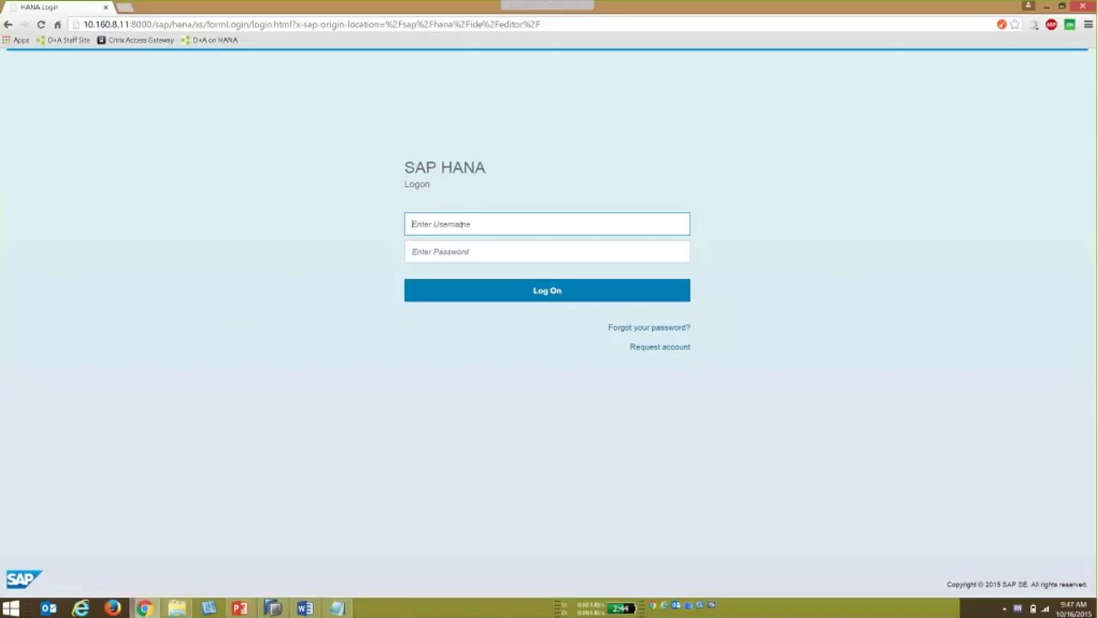
# Log on to SAP HANA with the workshop username and its password.
pyautogui.write('WORKSH')
pyautogui.write('O')
pyautogui.write('P')
pyautogui.write('17')
pyautogui.press('Tab')
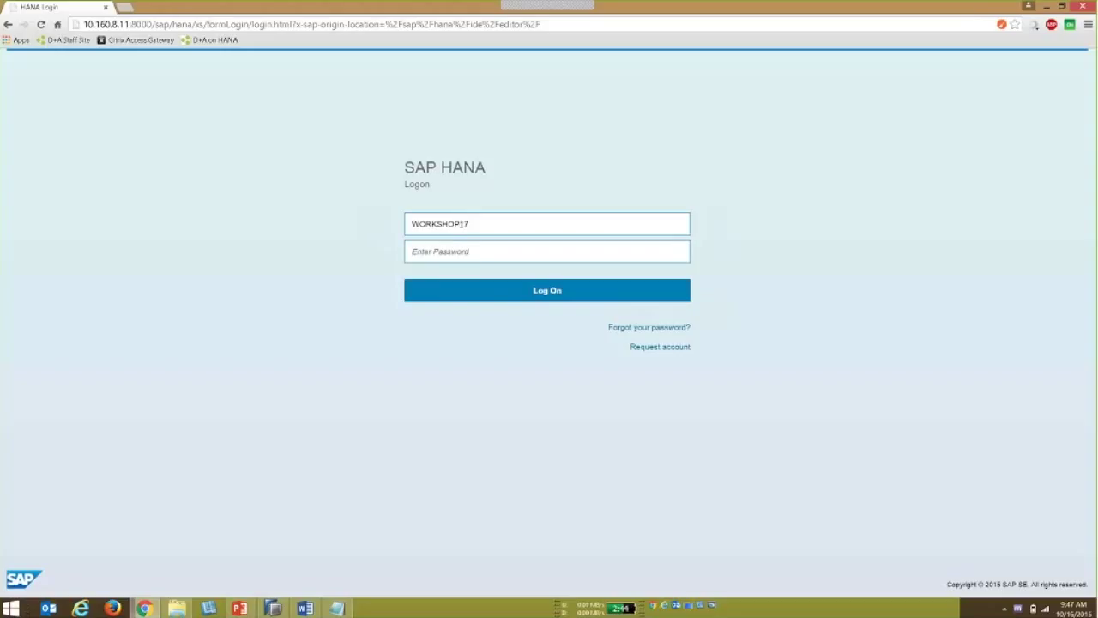
pyautogui.write('********')
pyautogui.click(501, 297)
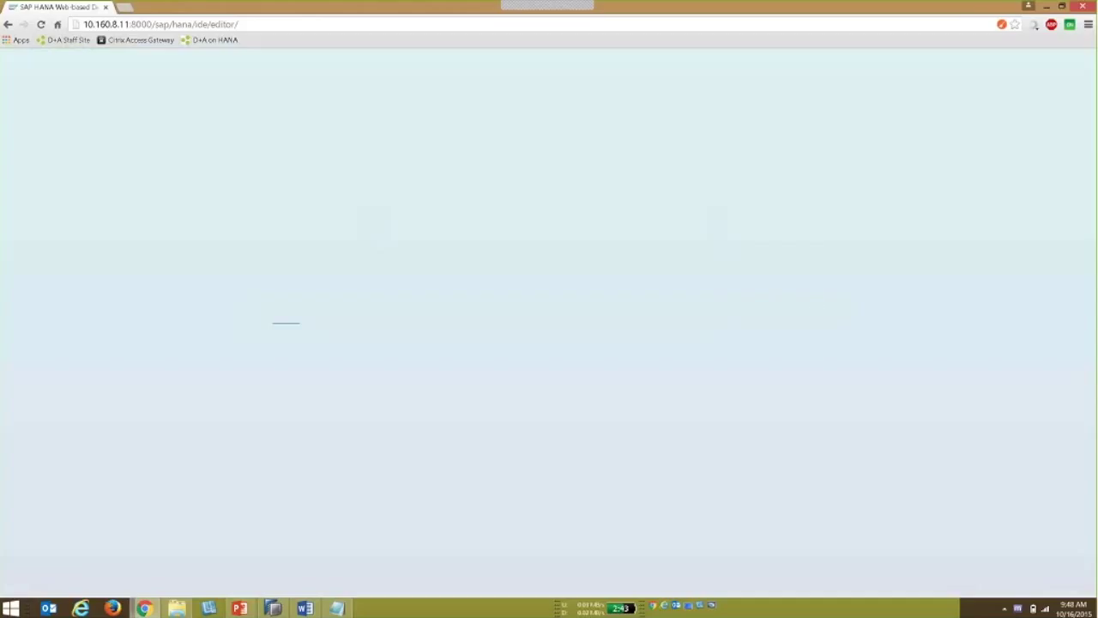
# In SAP HANA Studio, collapse the repository tree down to the system connections.
pyautogui.moveTo(272, 607)
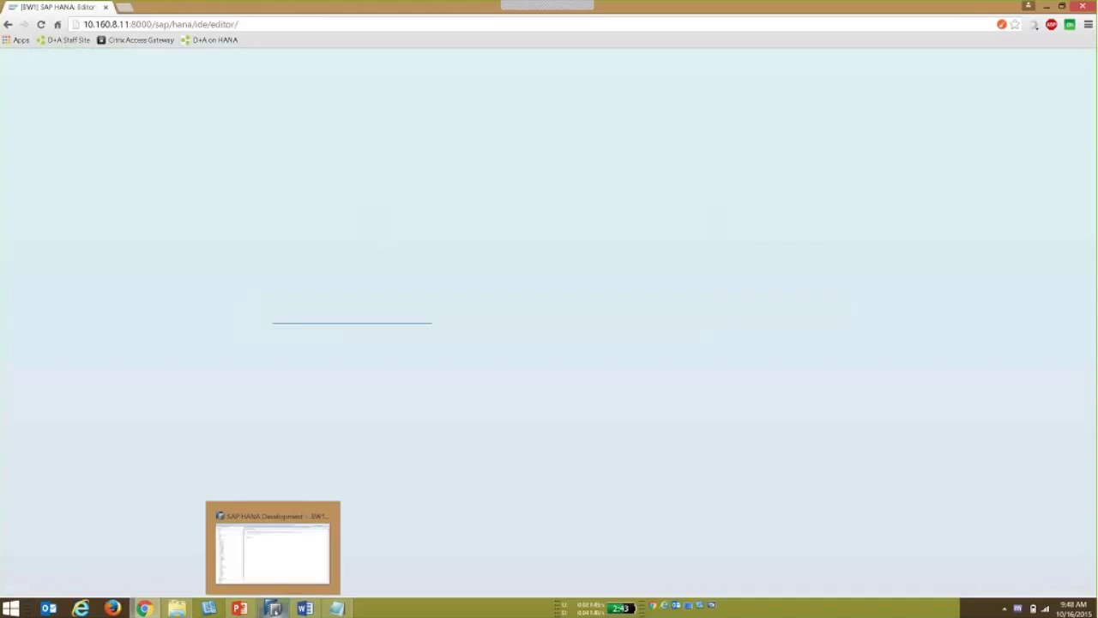
pyautogui.click(273, 553)
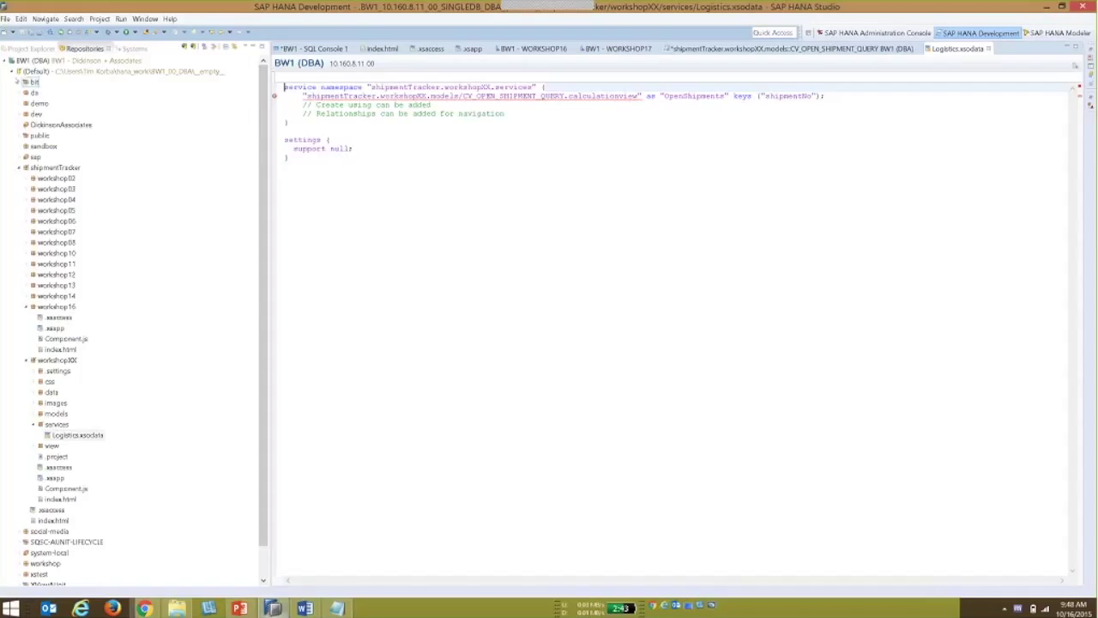
pyautogui.click(12, 72)
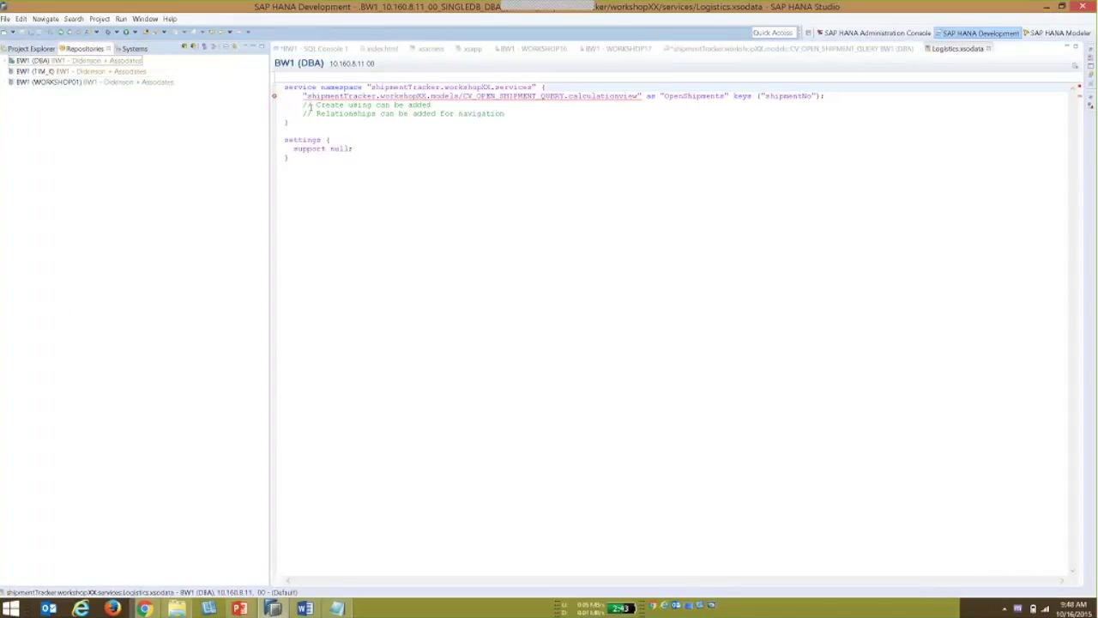
# Browse the Open Perspective > Other list, close it unchanged, and return to the Chrome workbench.
pyautogui.click(145, 18)
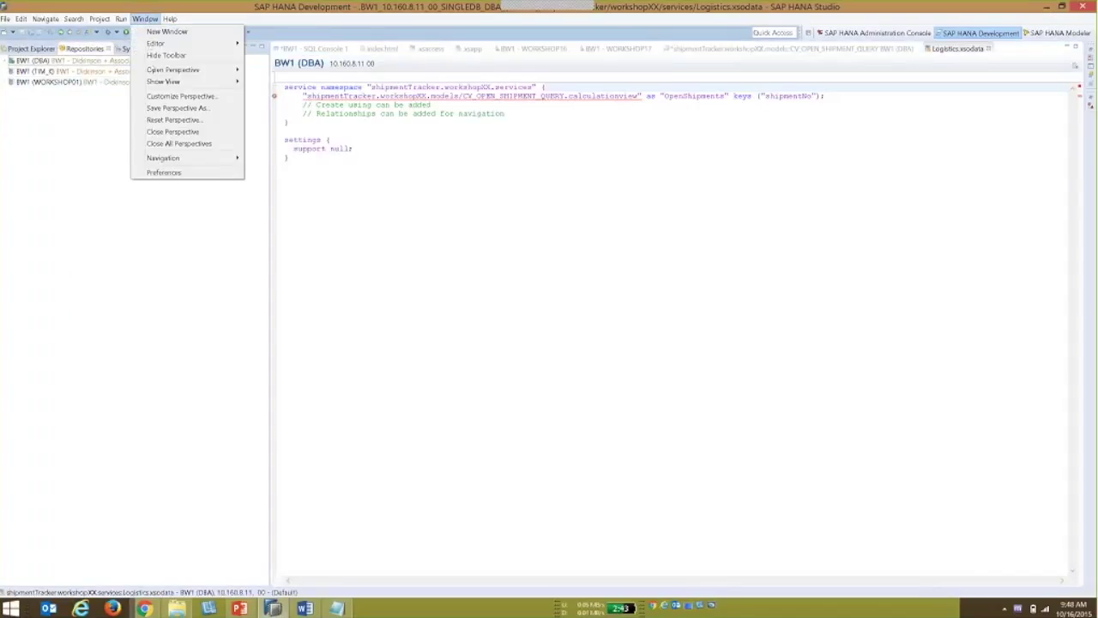
pyautogui.moveTo(149, 70)
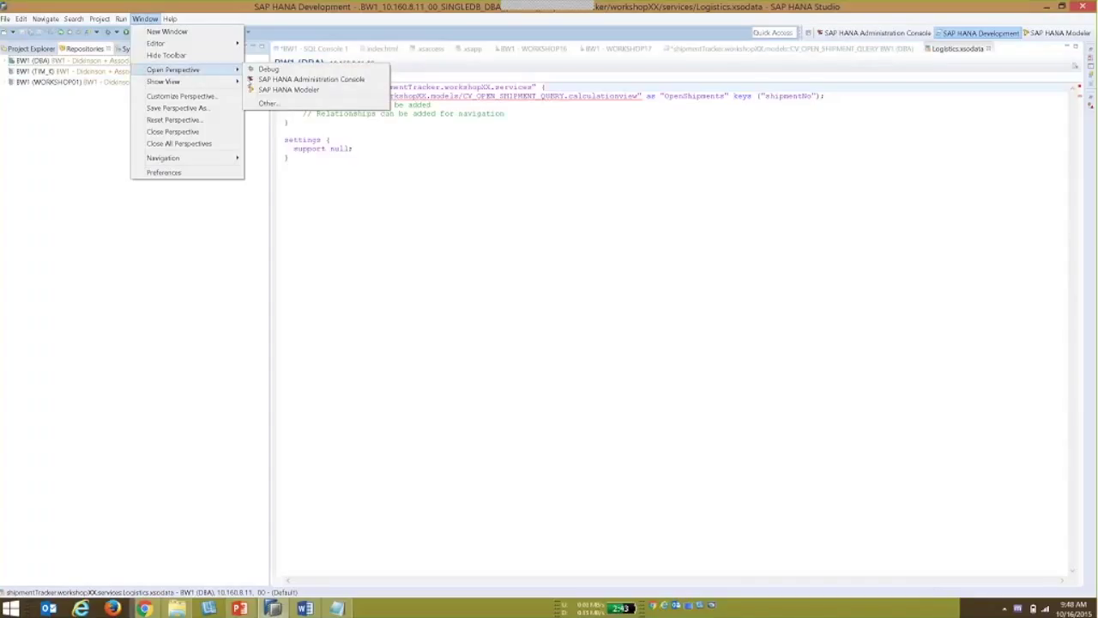
pyautogui.click(268, 103)
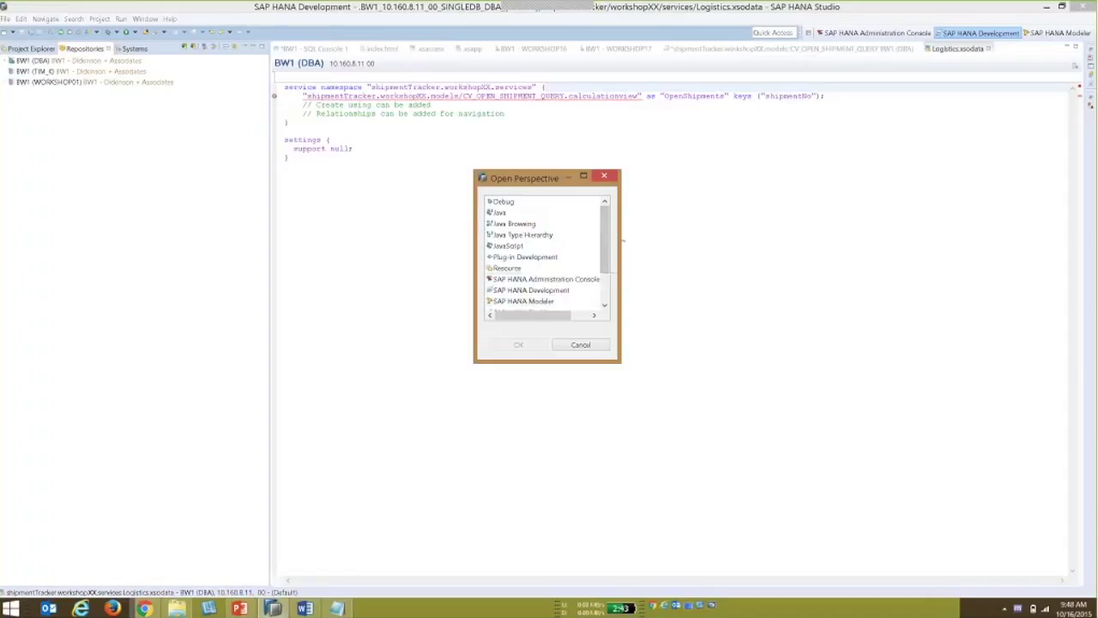
pyautogui.scroll(-2, 605, 249)
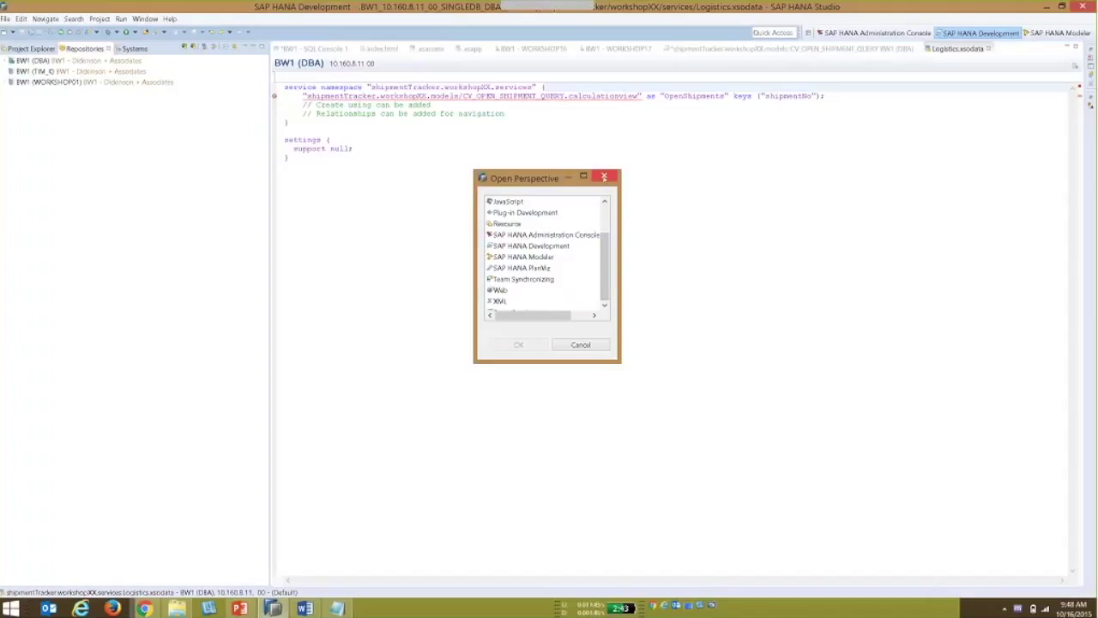
pyautogui.click(604, 176)
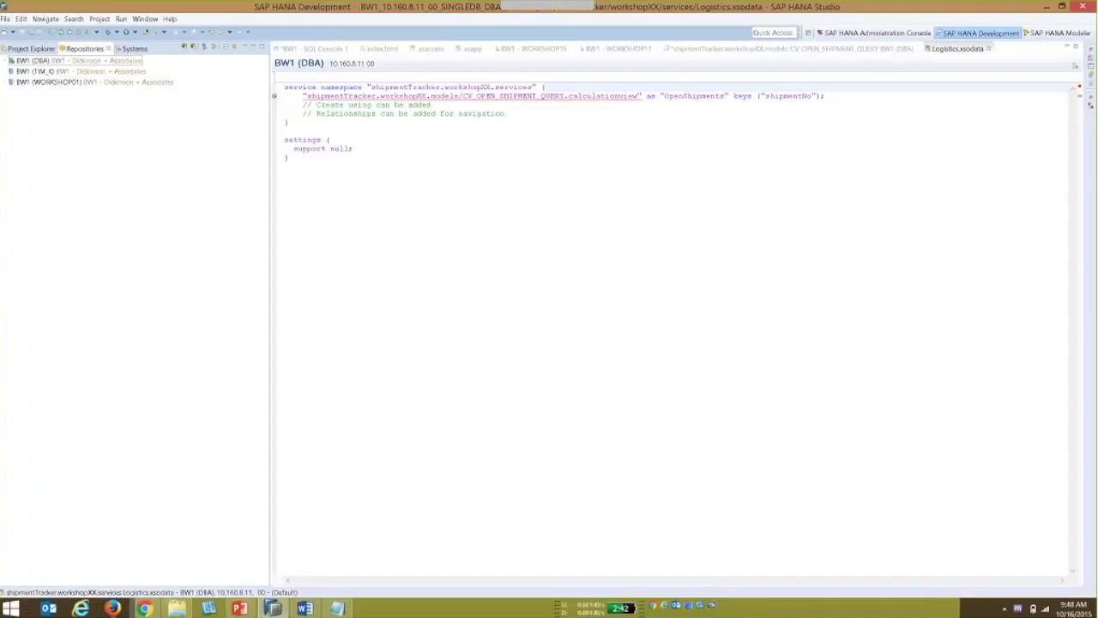
pyautogui.click(144, 608)
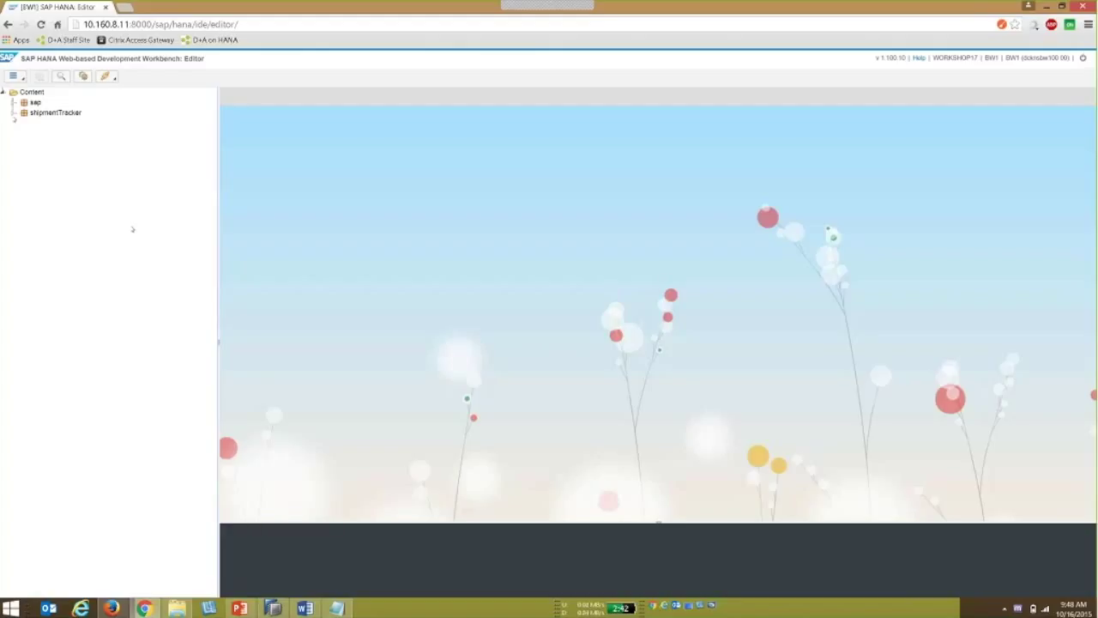
# Expand the shipmentTracker package in the Content tree and show its context menu.
pyautogui.click(13, 113)
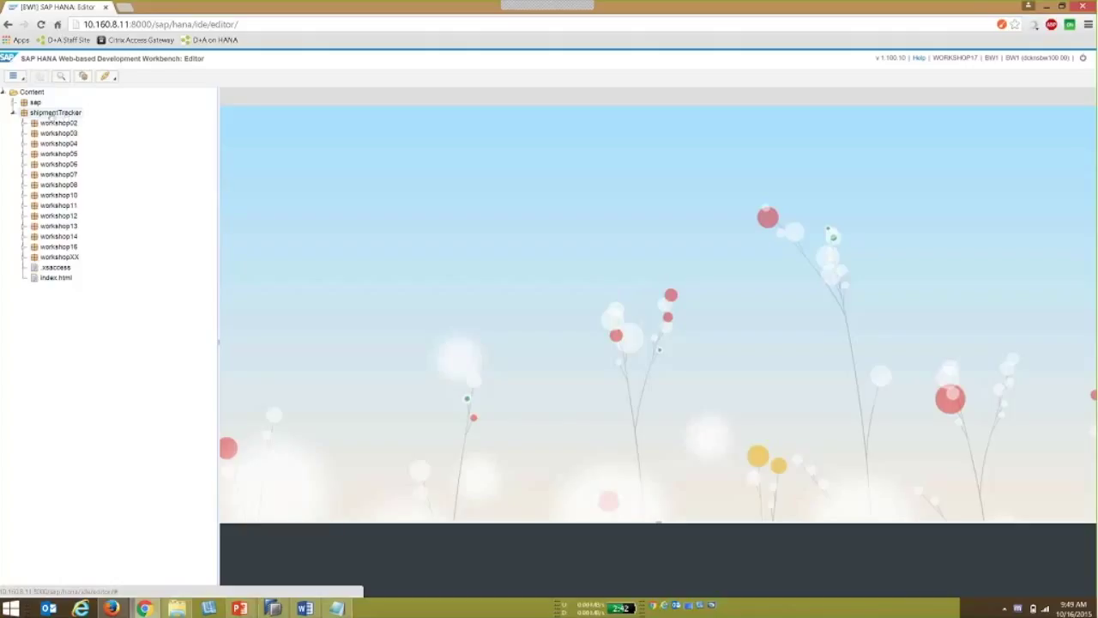
pyautogui.click(50, 113)
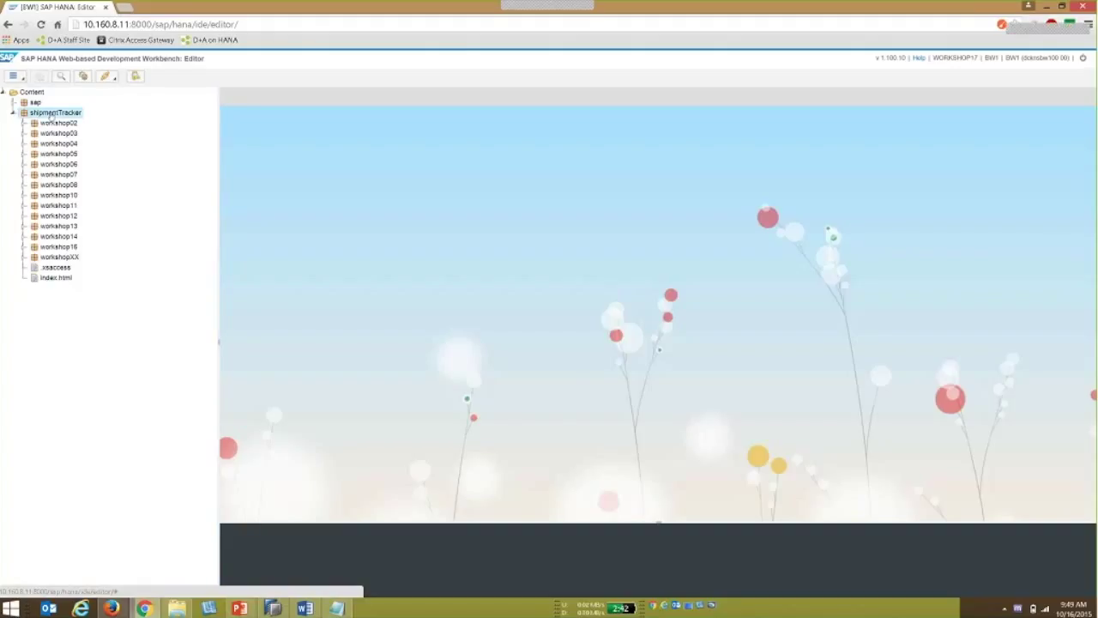
pyautogui.rightClick(51, 114)
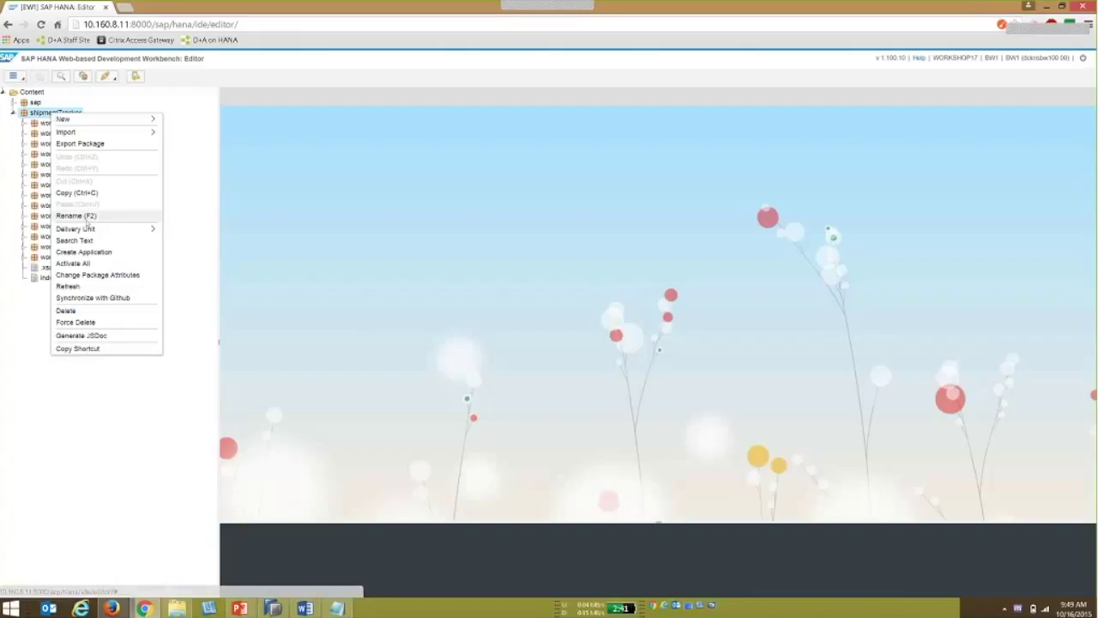